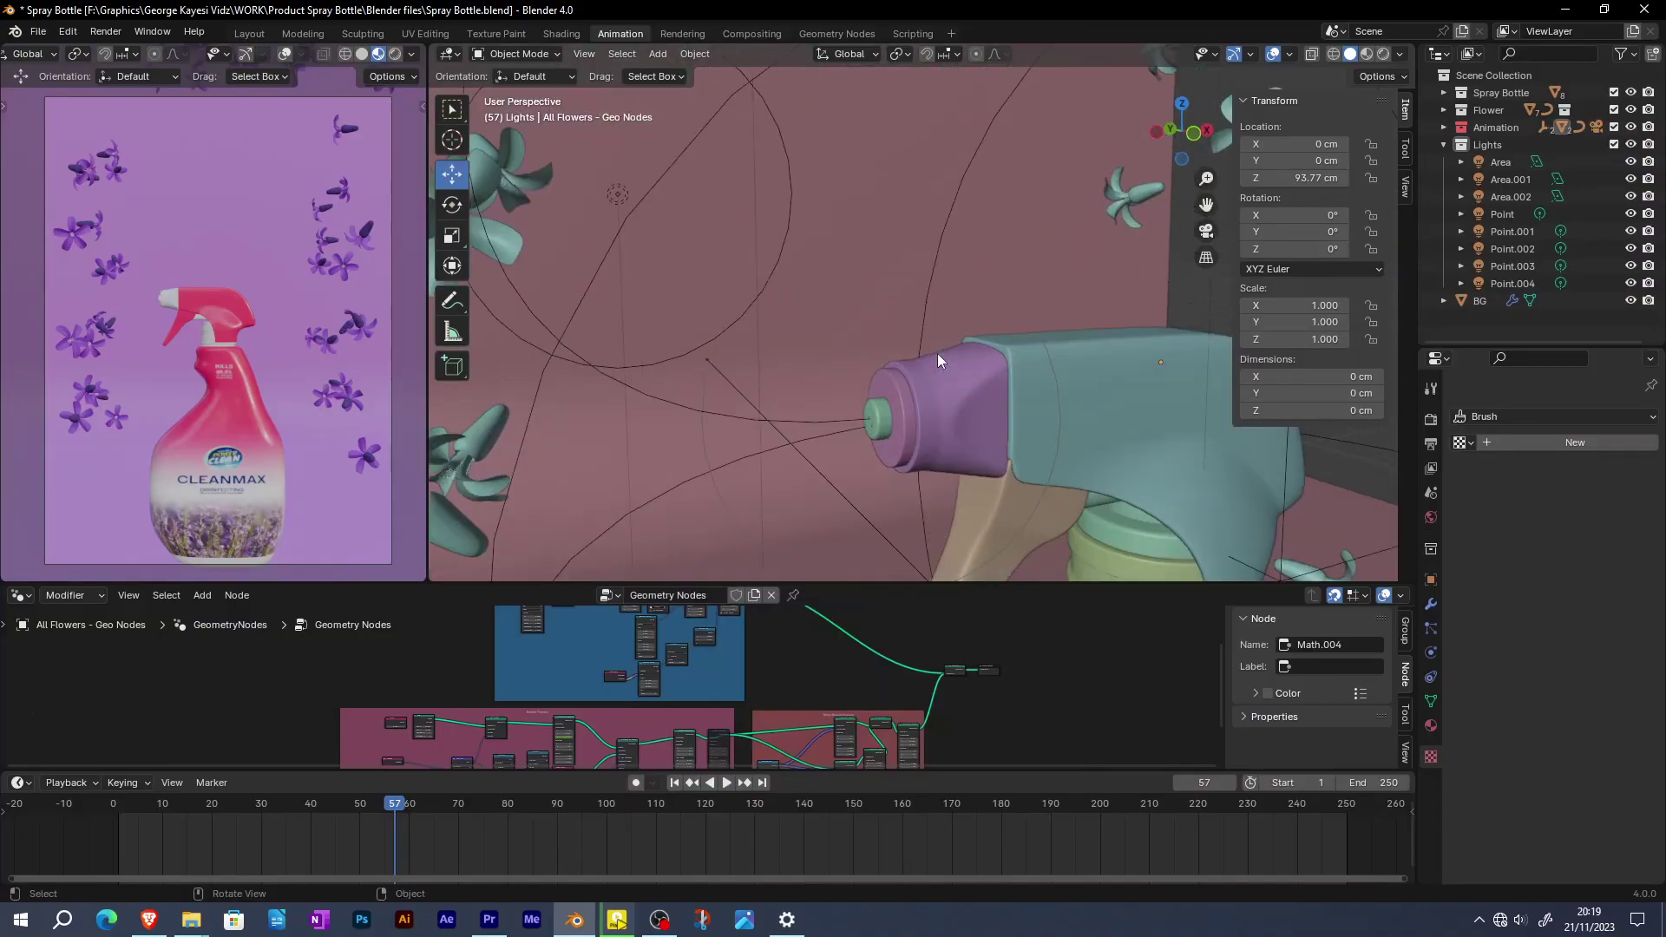
scroll(982, 392, up, 5)
Zoom toward the nozzle, play and stop the flower animation, then scrub back to frame 63
middle_drag(978, 392, 866, 436)
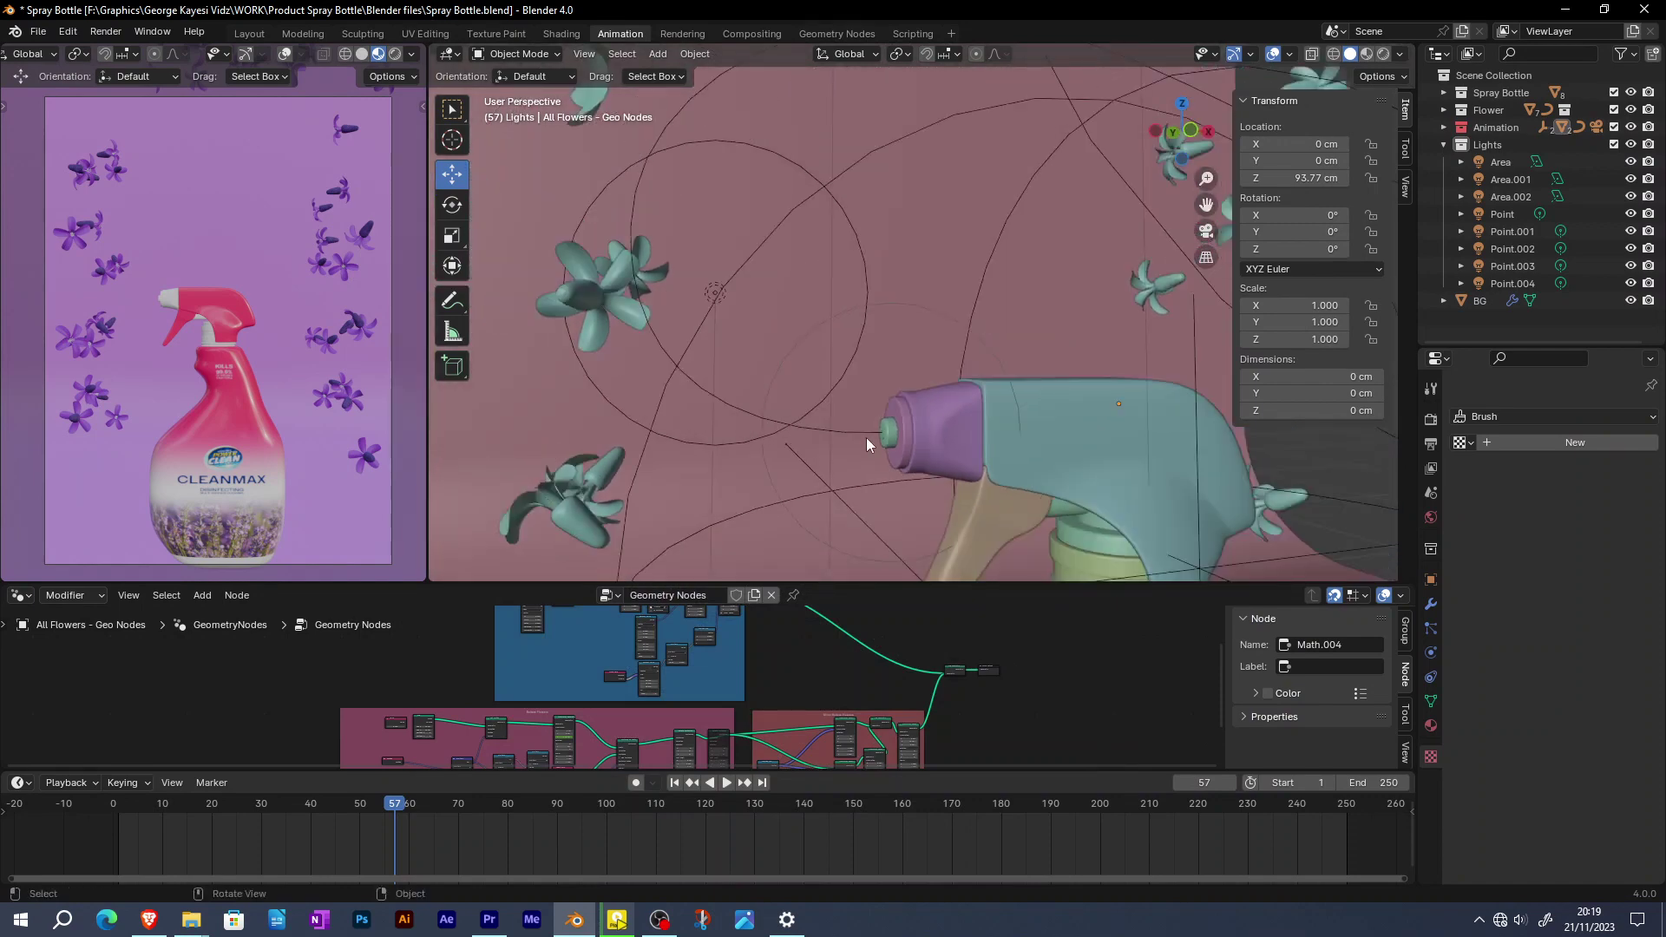
key(space)
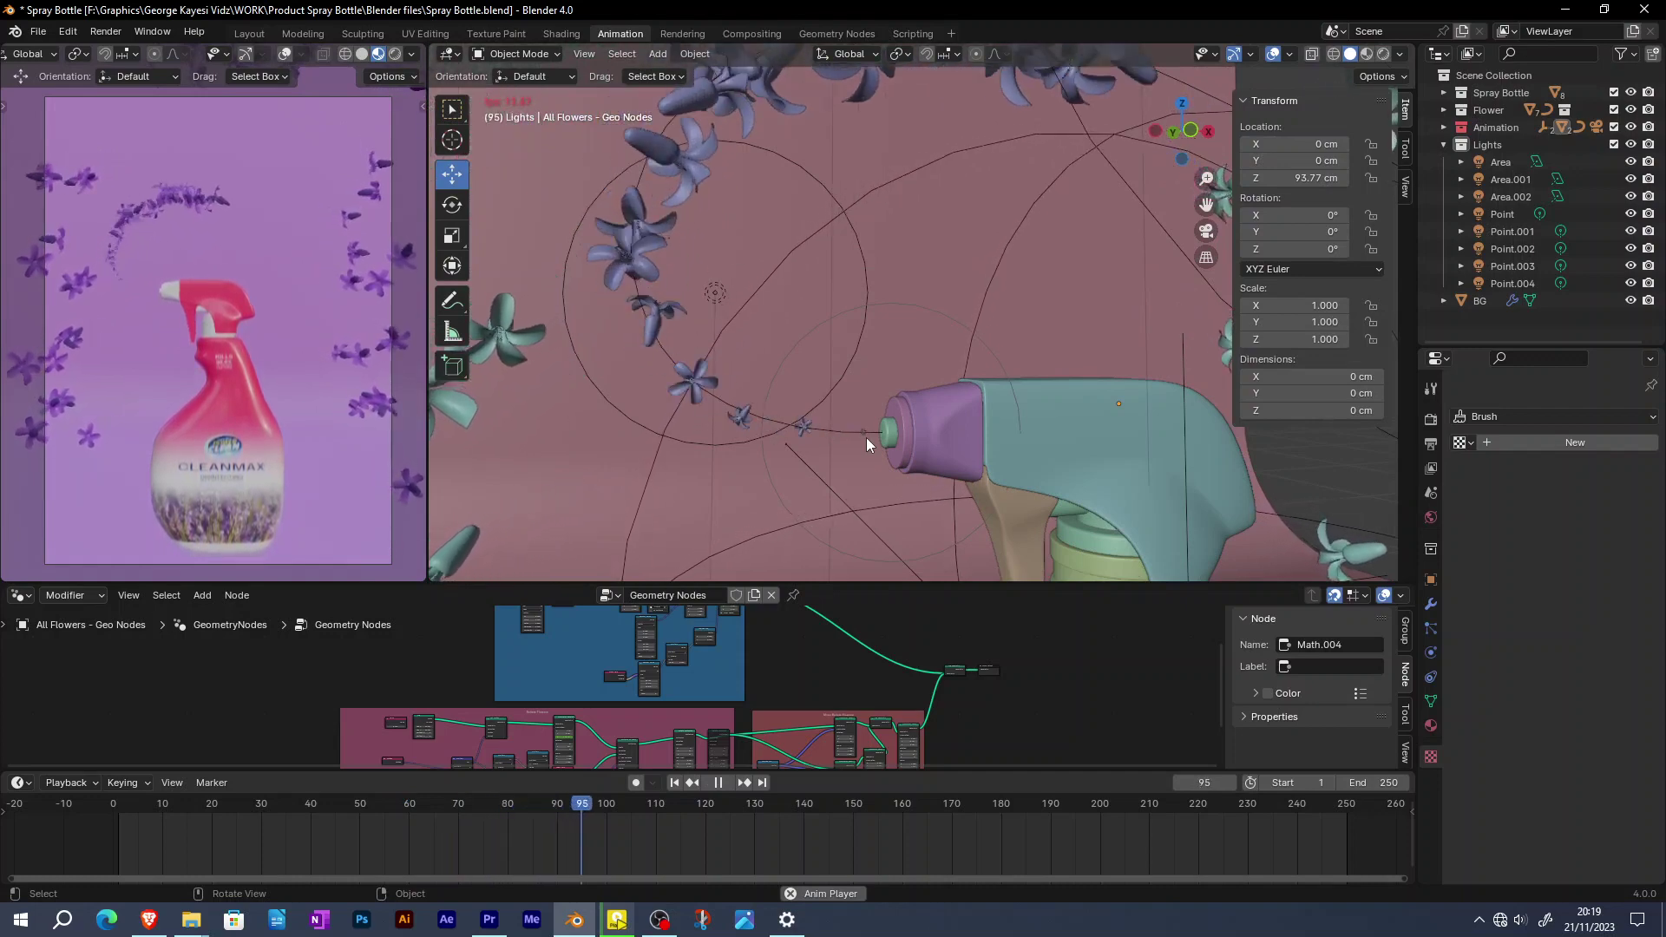
key(space)
drag(591, 809, 403, 793)
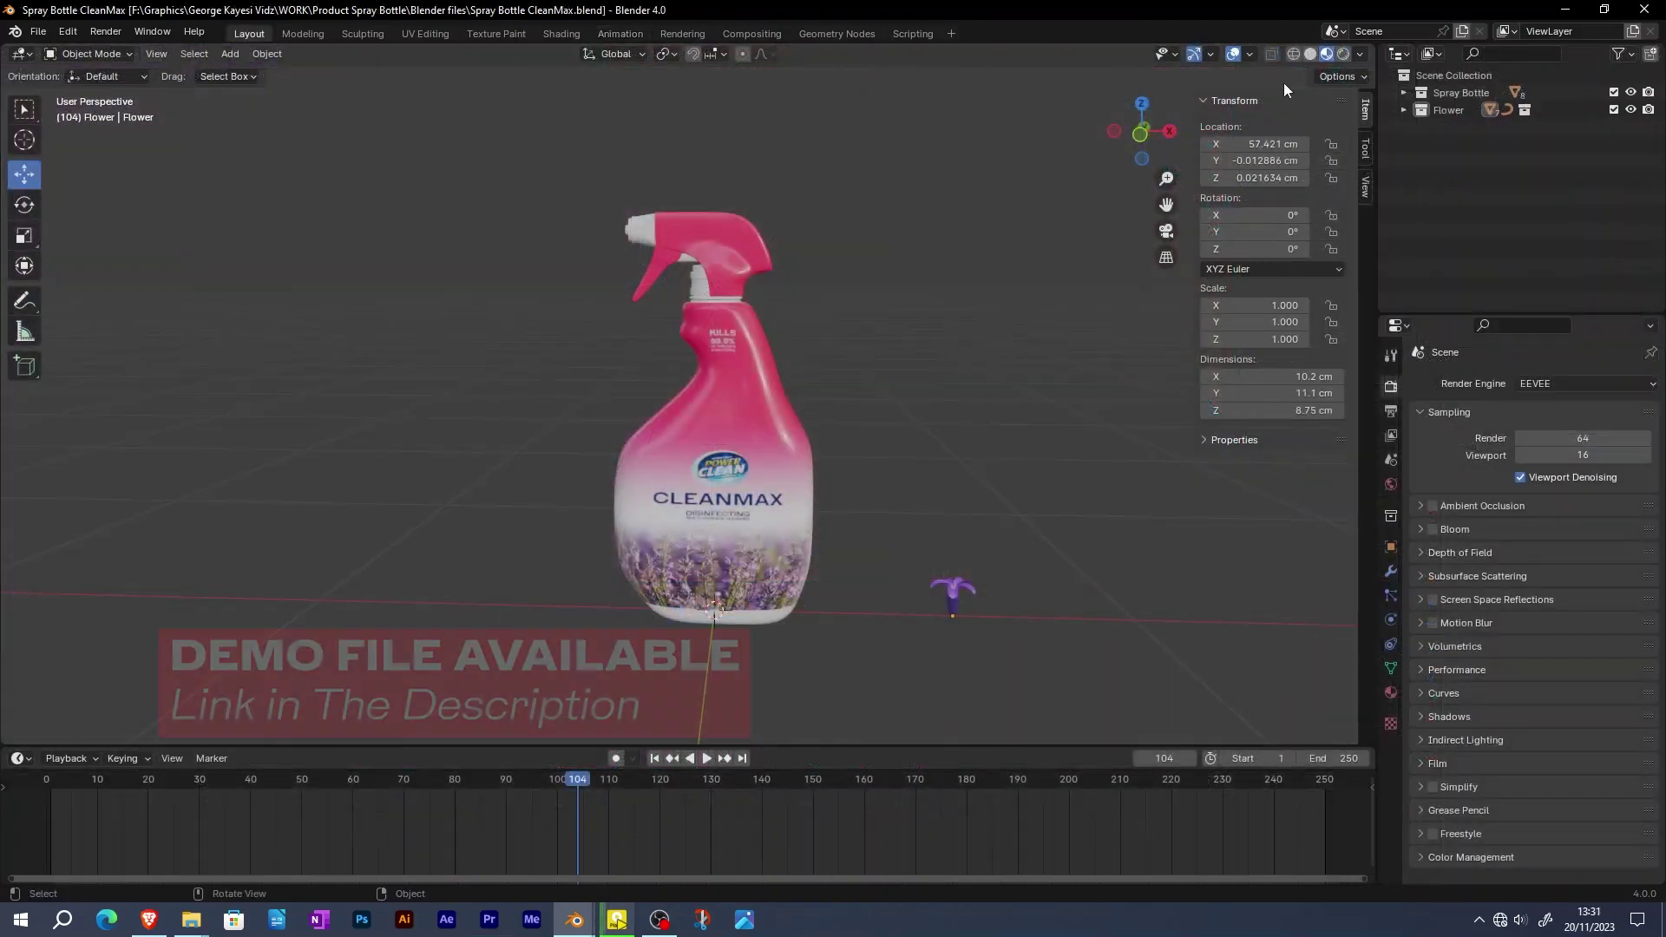
Switch to Solid shading in front orthographic view, framing the bottle's neck
click(1310, 54)
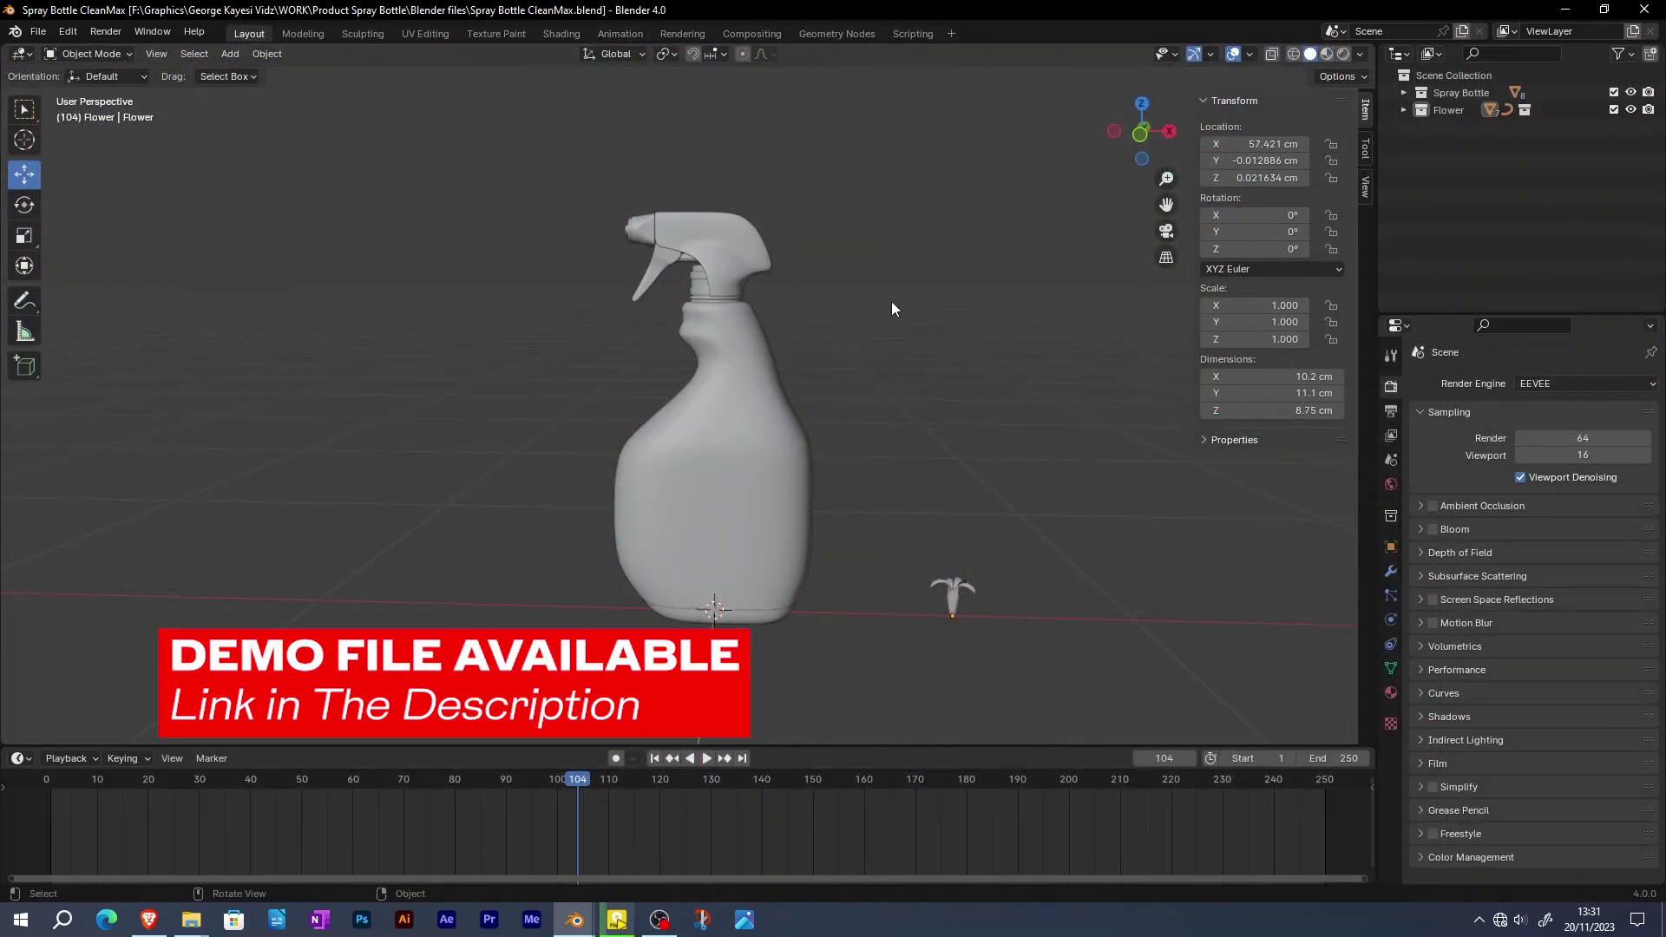
key(KP_1)
scroll(696, 311, up, 4)
shift+middle_drag(696, 311, 742, 363)
scroll(659, 363, up, 3)
Select the nozzle piece and snap the 3D cursor to its centre
click(624, 358)
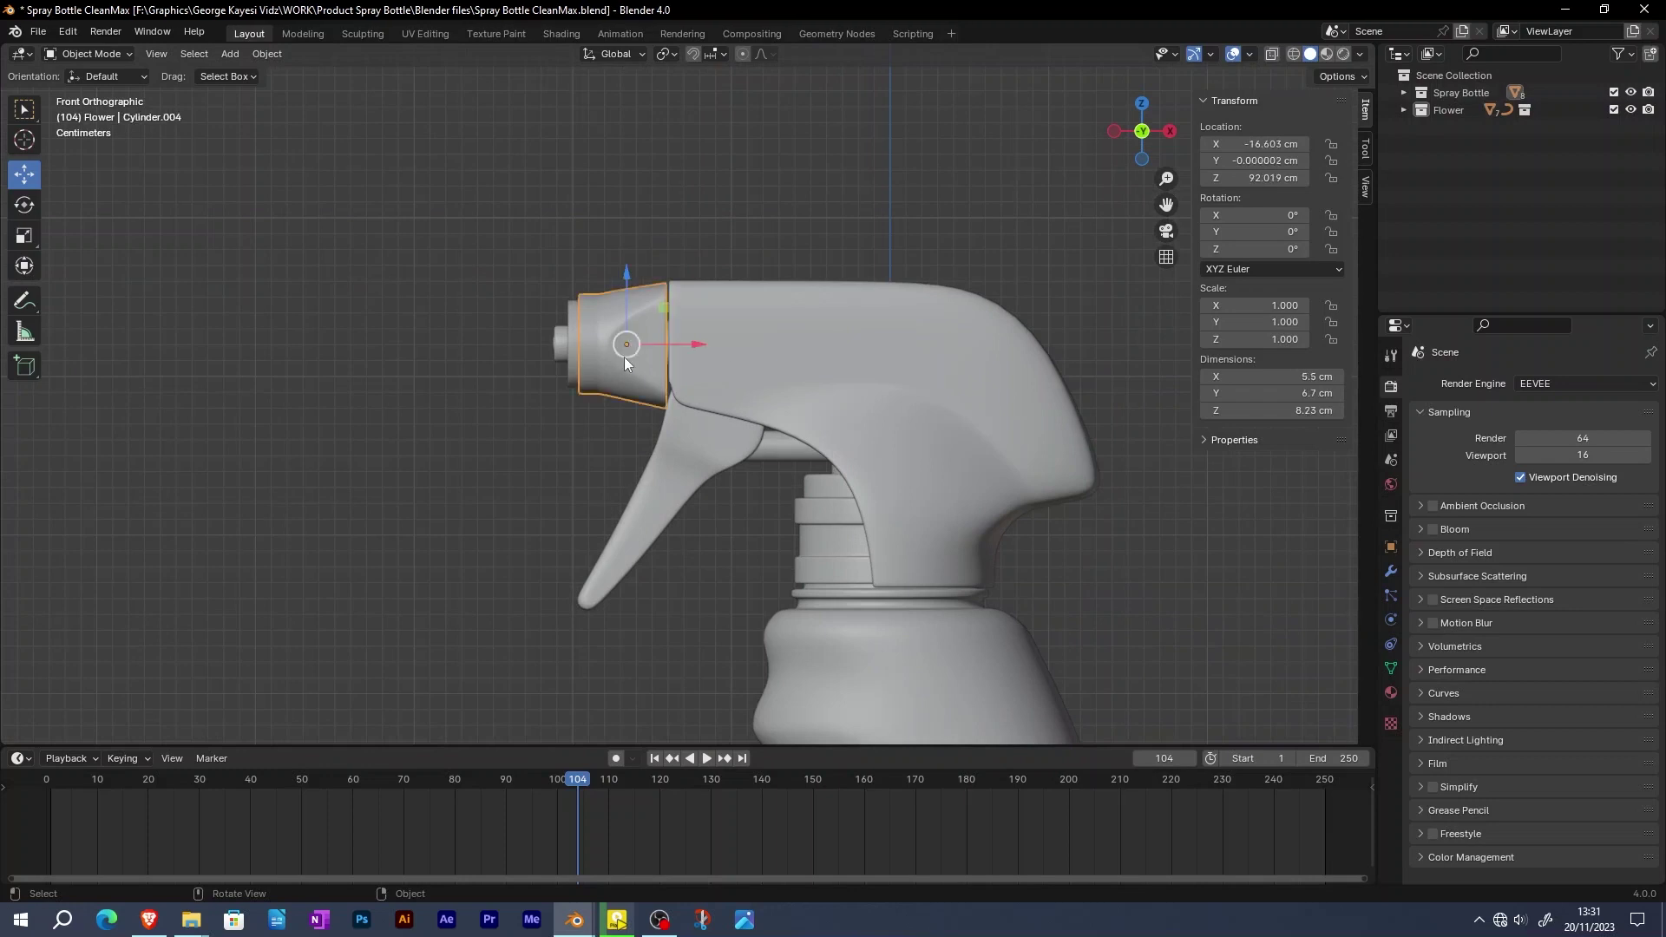
scroll(581, 346, up, 4)
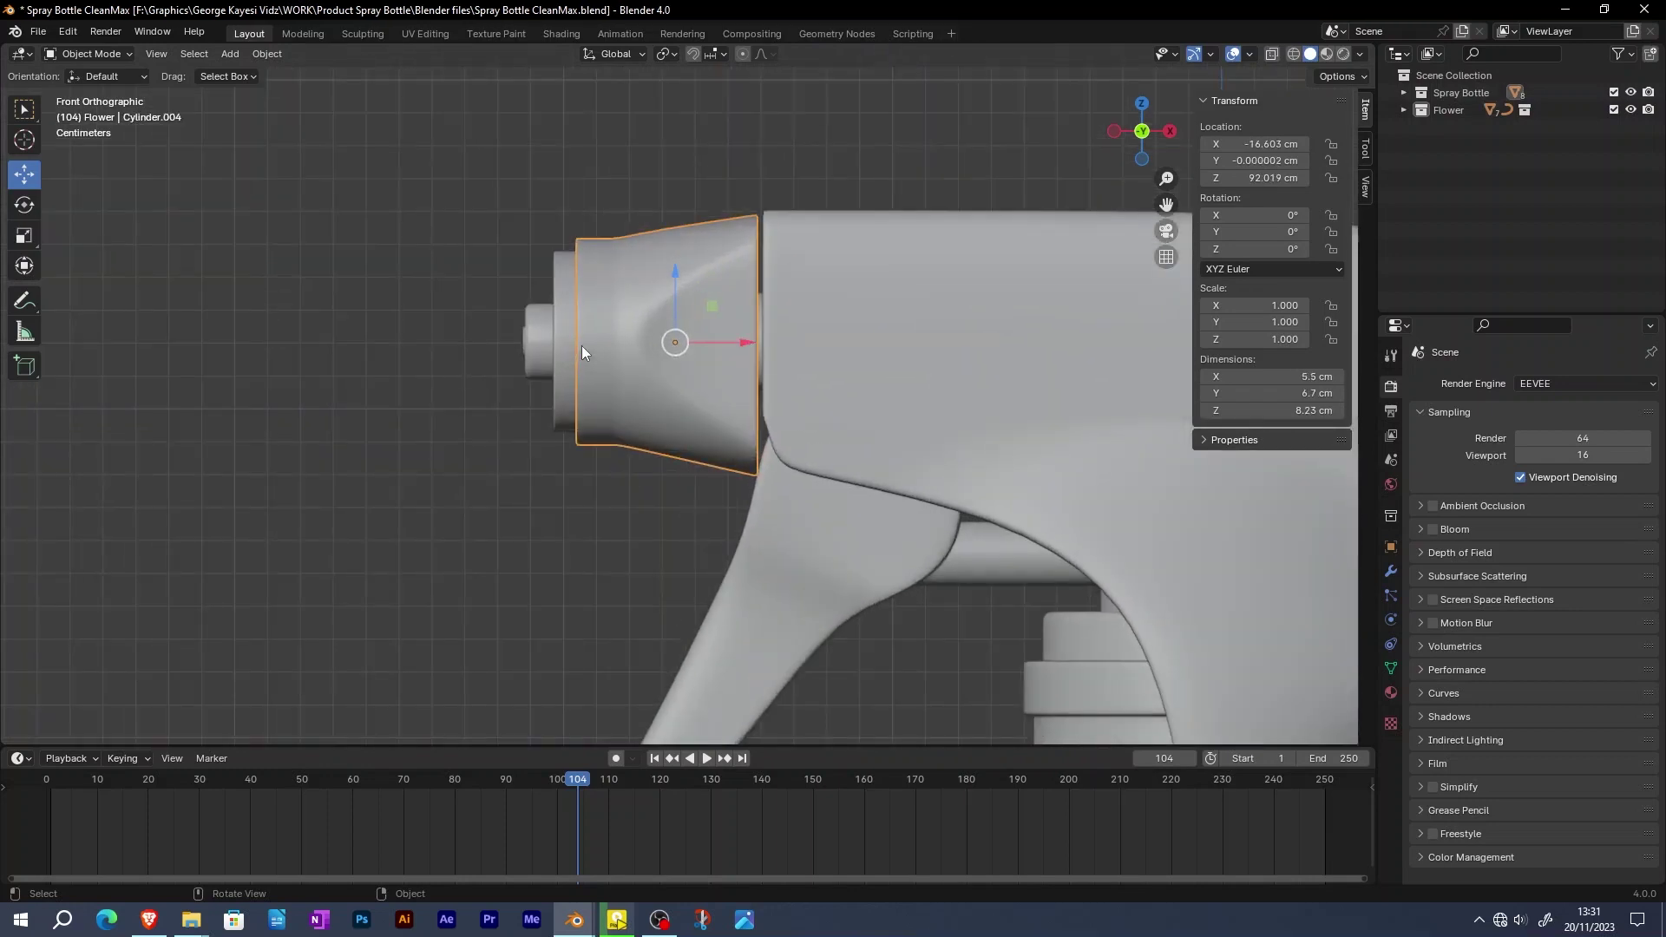
key(shift+s)
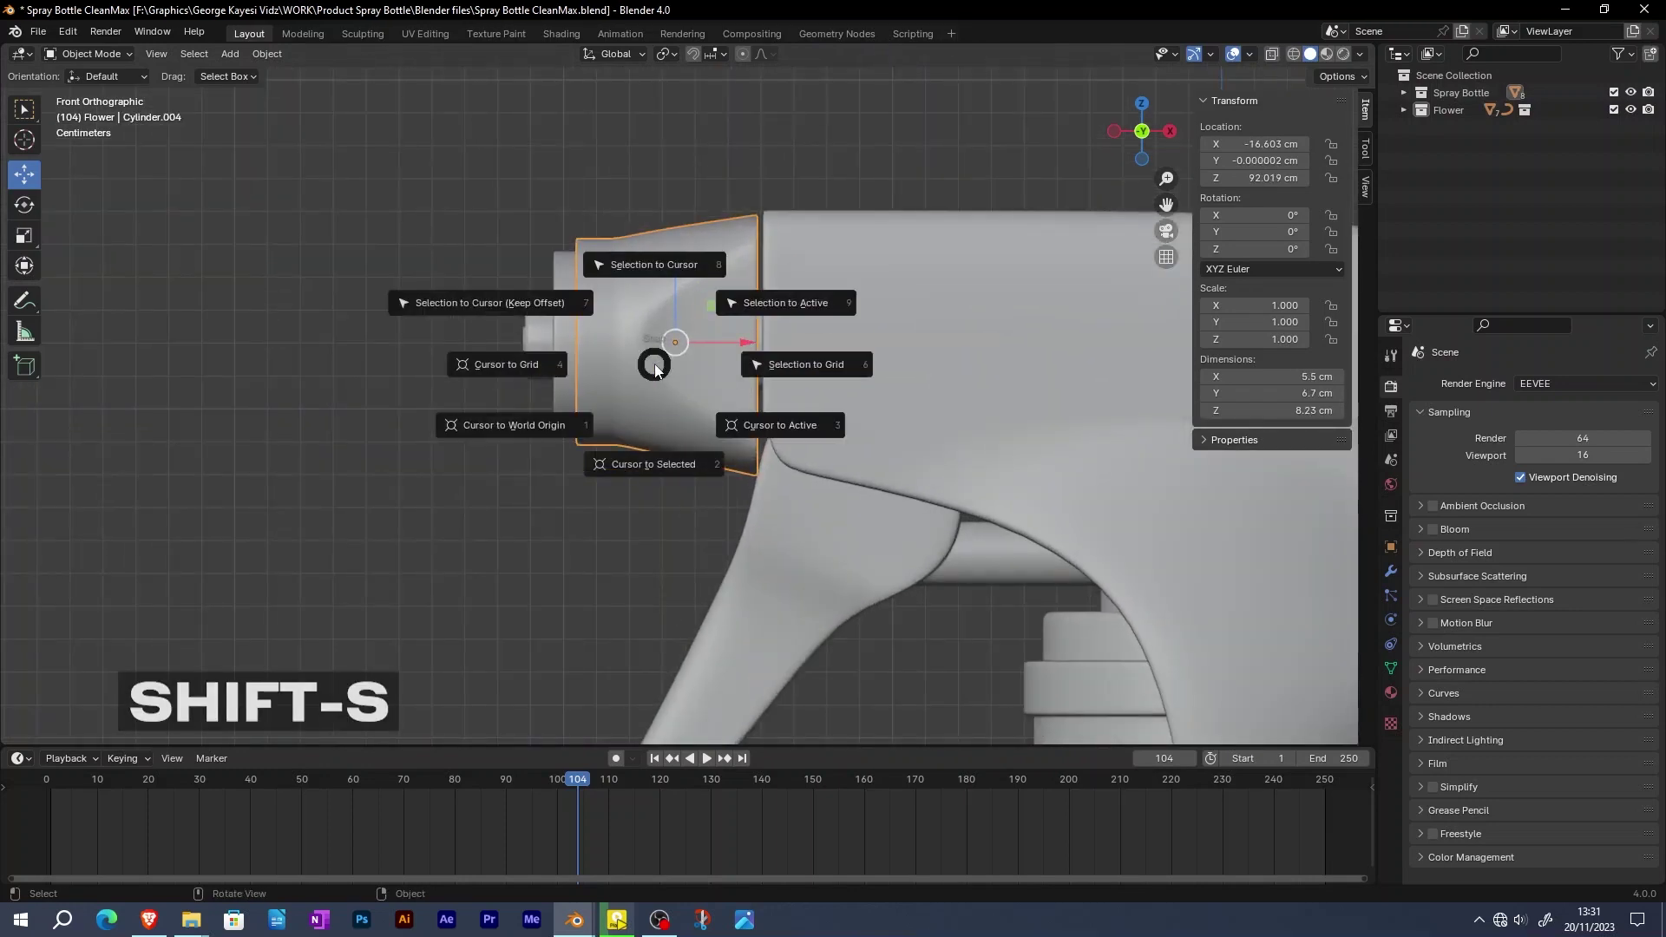
click(647, 465)
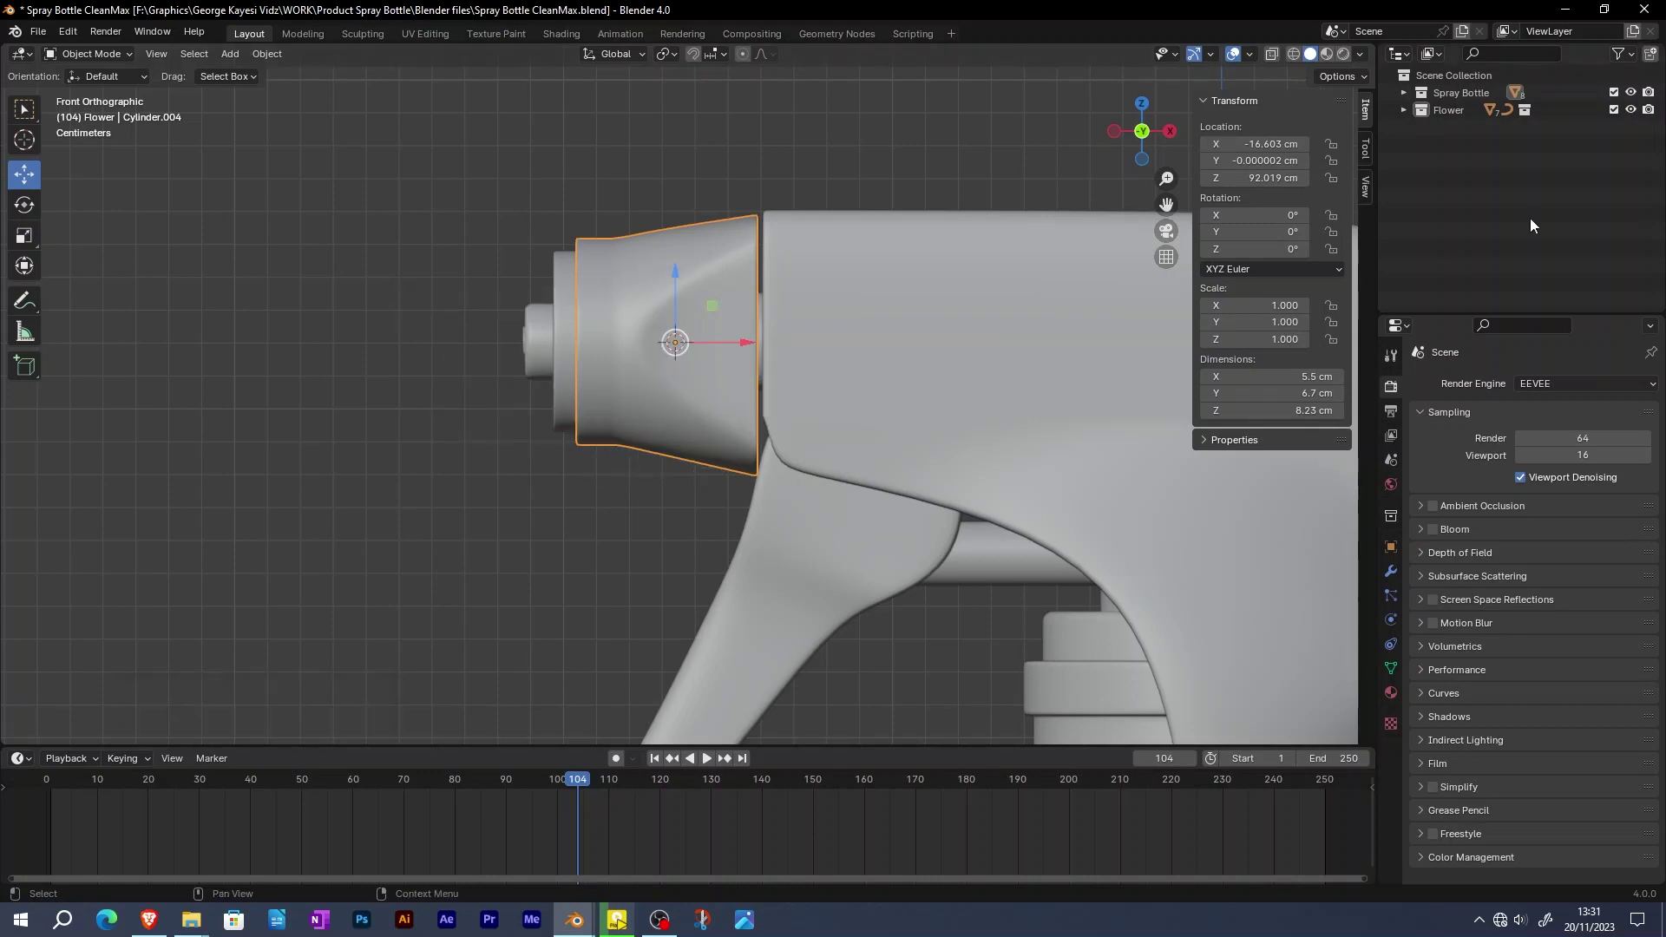
Create a new Collection 3 and make it the active collection
click(1476, 191)
right_click(1461, 186)
click(1437, 172)
click(1461, 127)
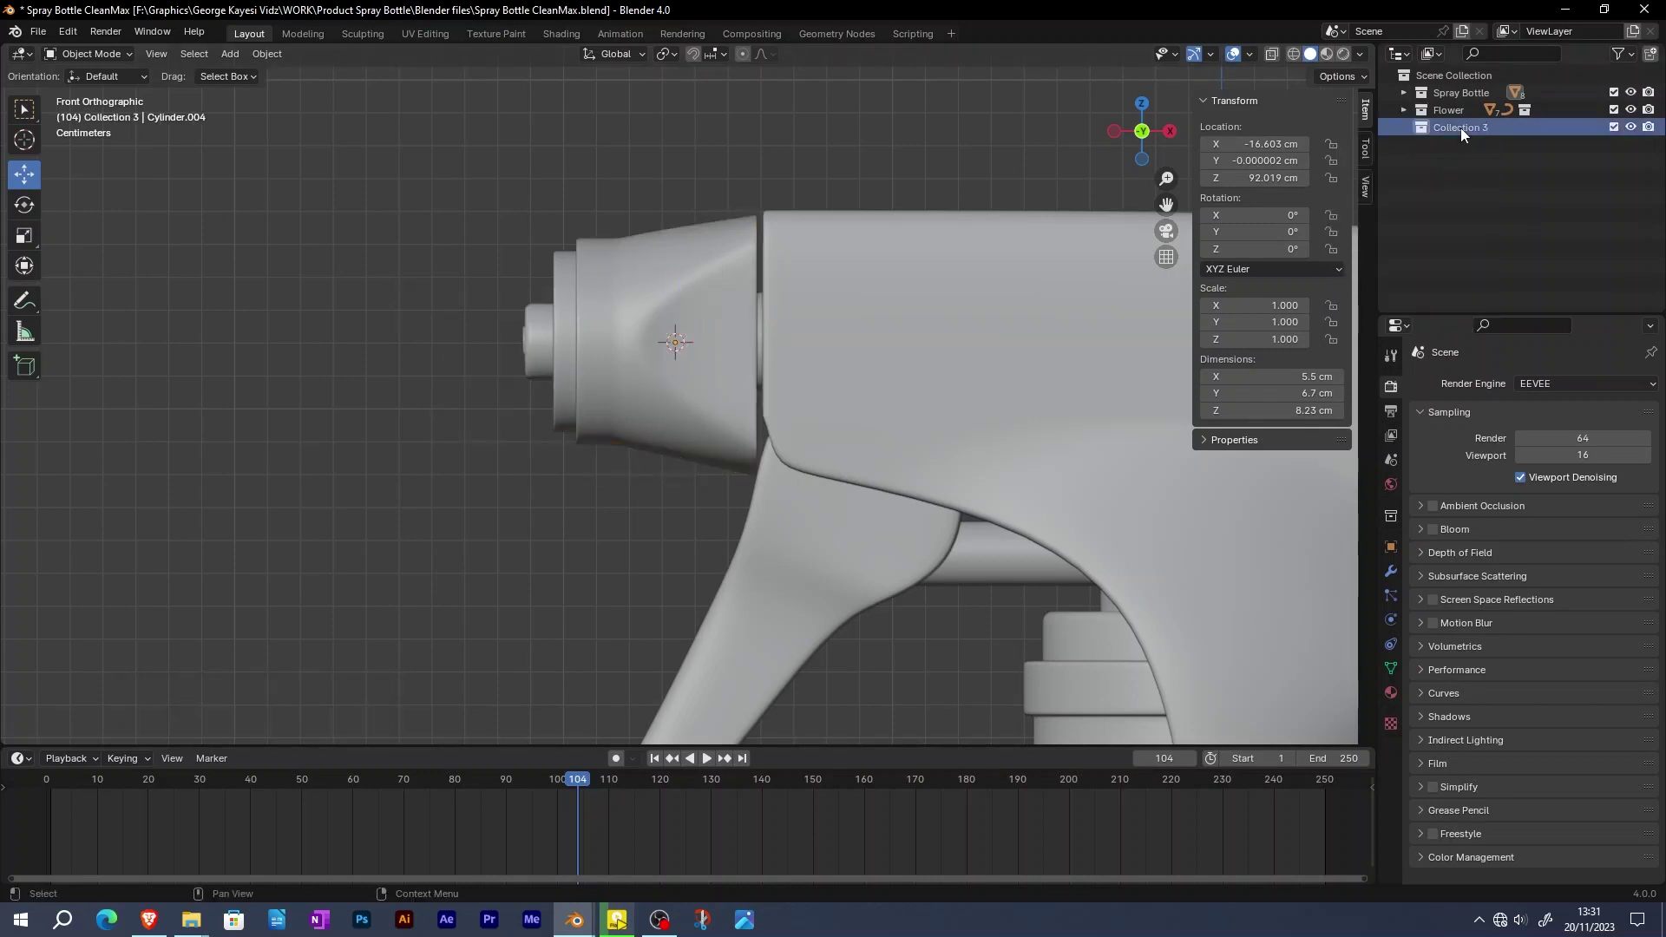
Add a UV sphere at the nozzle
click(231, 54)
mouse_move(238, 75)
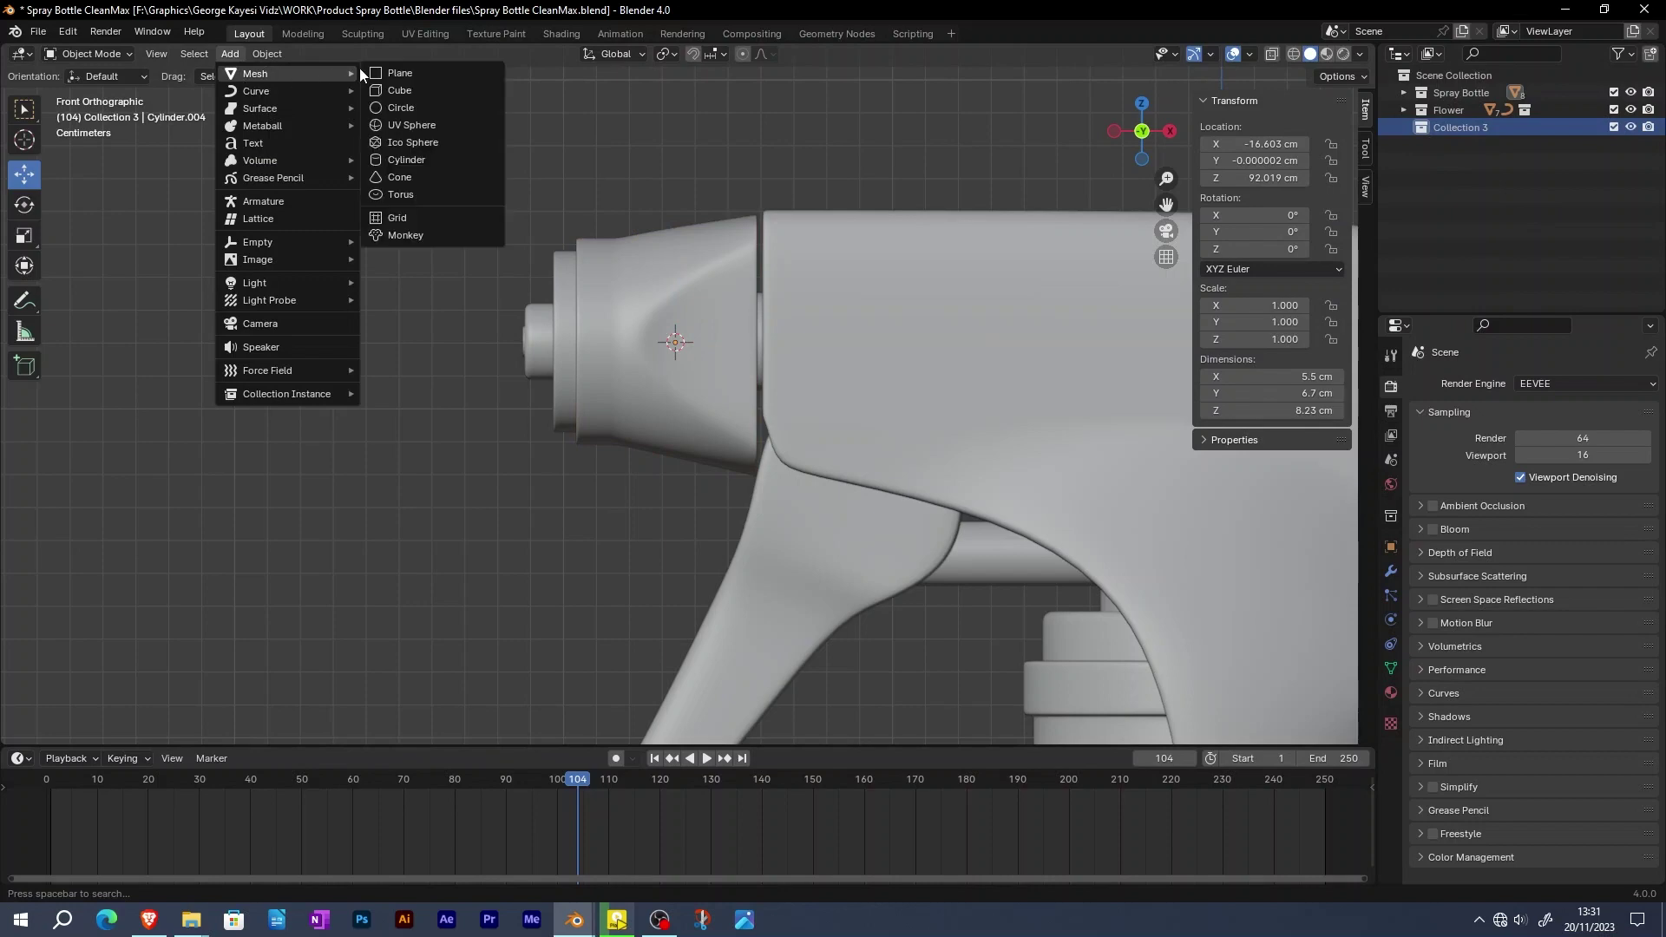
click(389, 122)
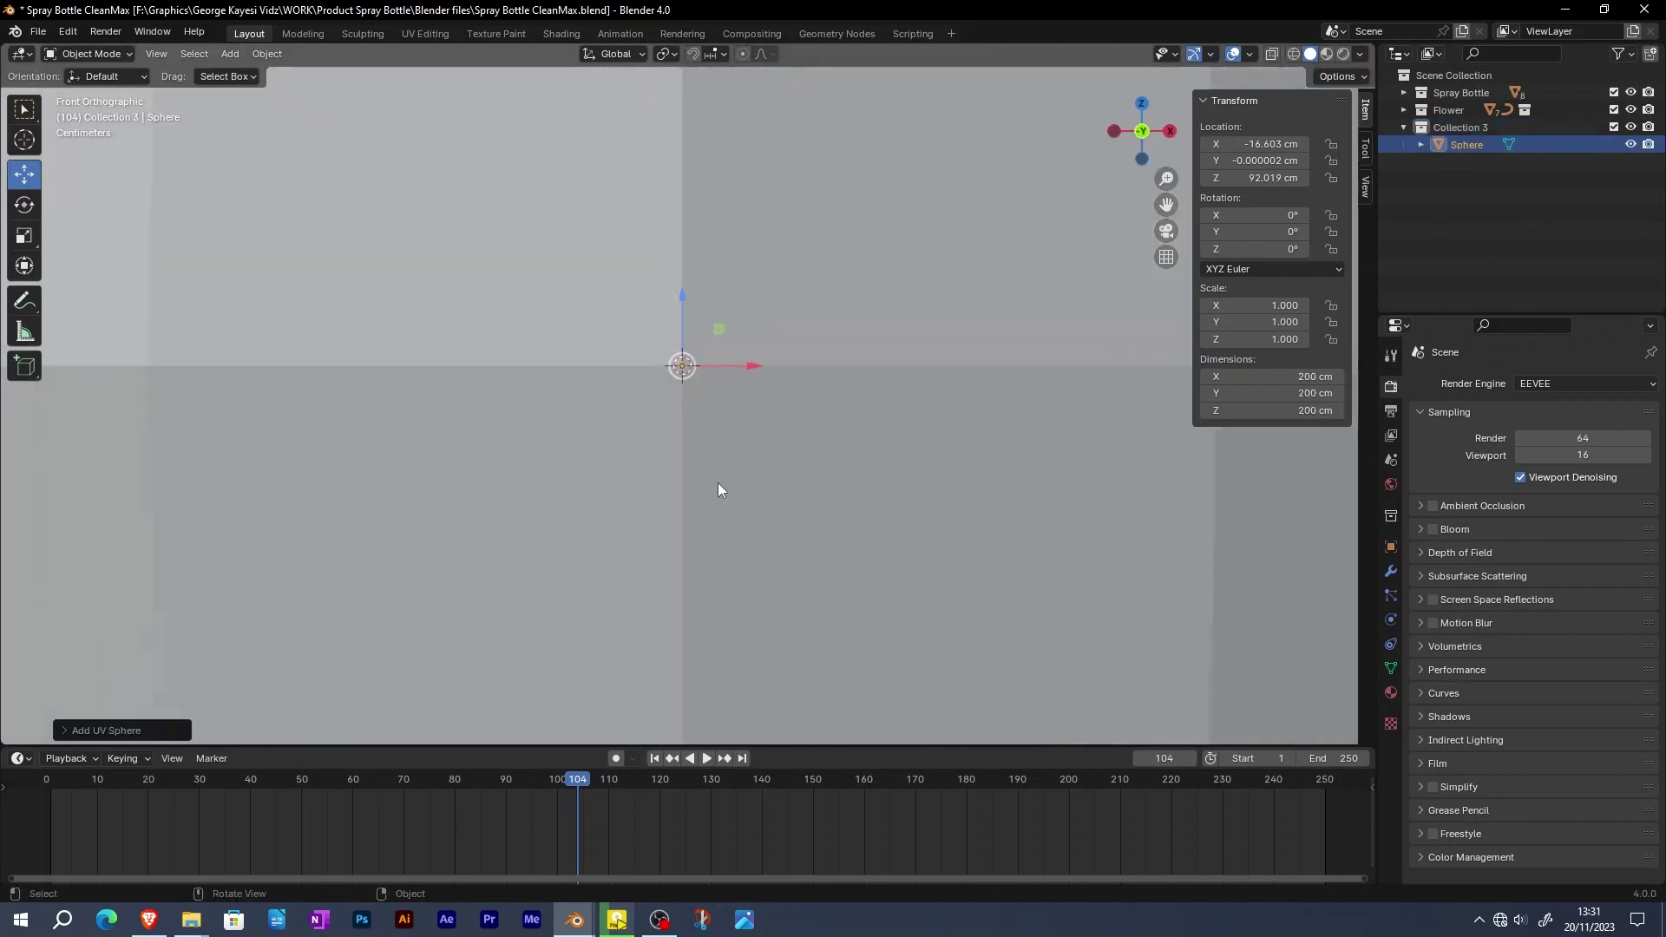
scroll(717, 482, down, 5)
scroll(881, 554, up, 2)
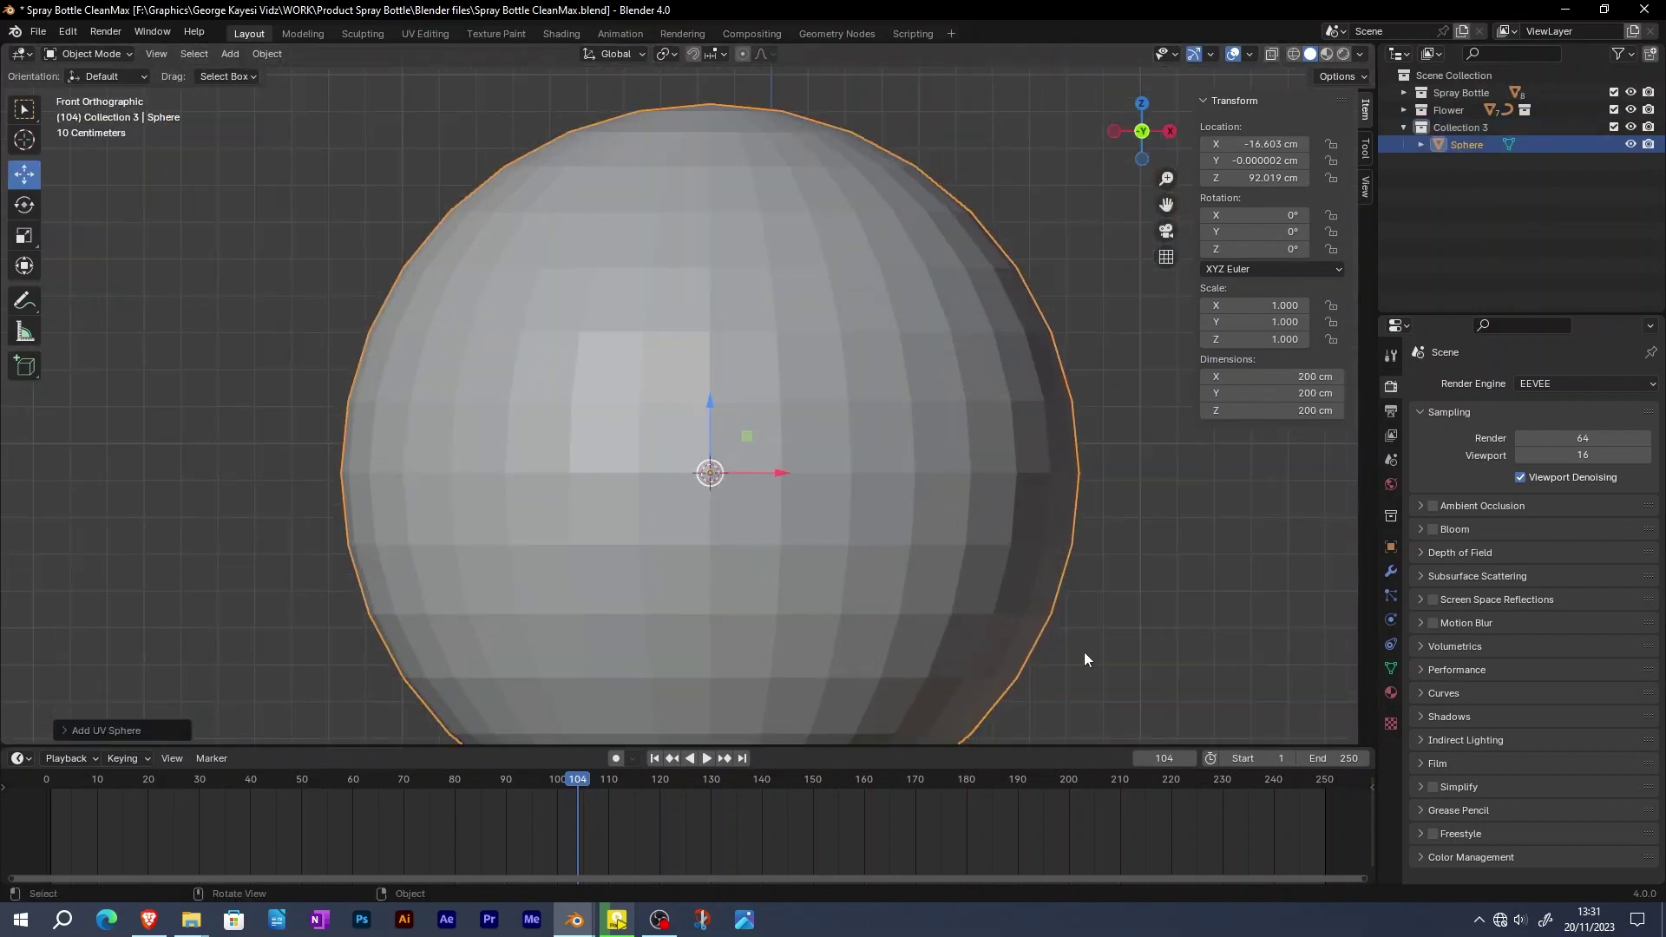
Shrink the sphere to about 0.034 scale and turn on X-ray to see through the bottle
key(s)
click(720, 482)
scroll(720, 483, up, 5)
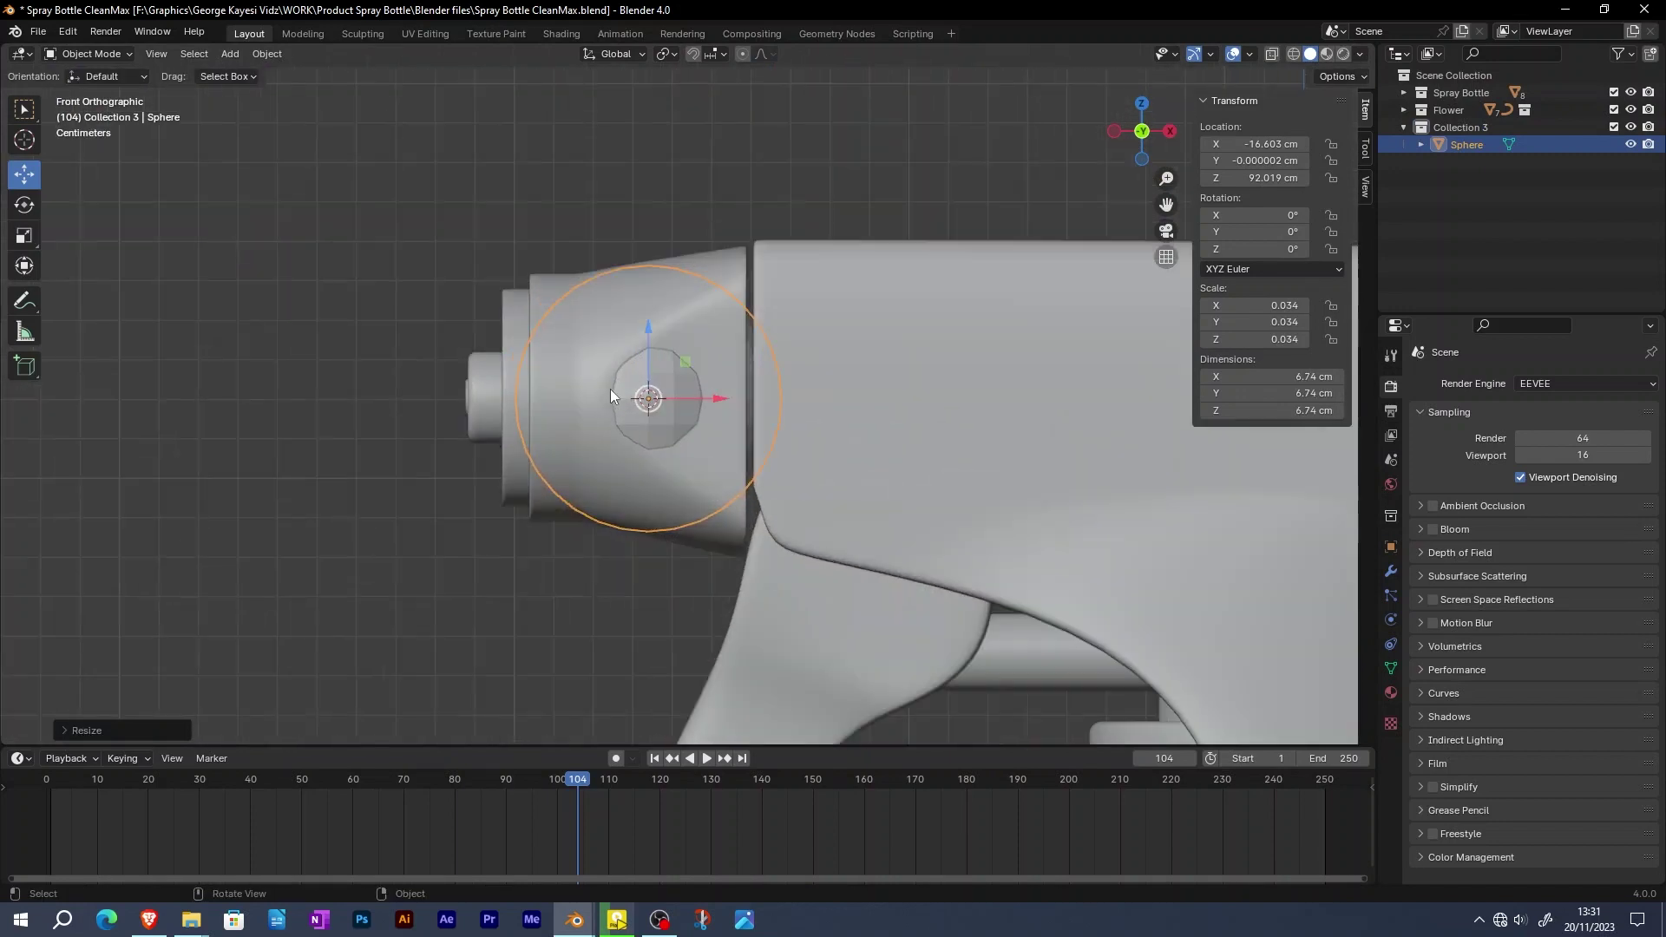
scroll(611, 388, up, 4)
click(1272, 54)
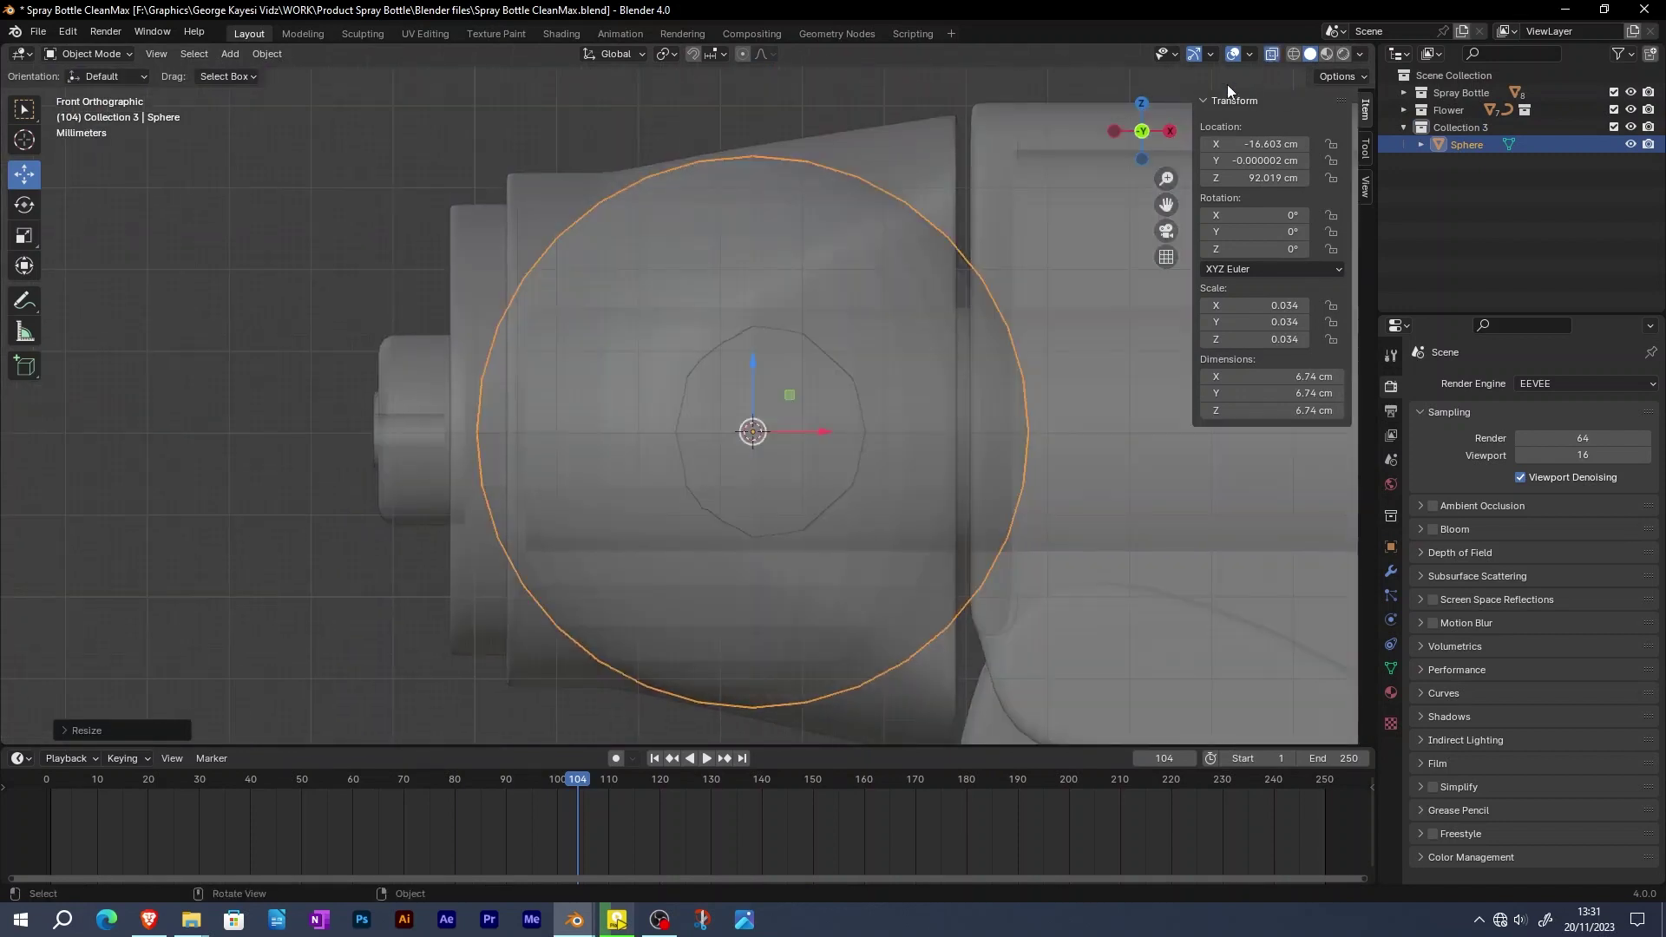
scroll(640, 420, up, 1)
key(s)
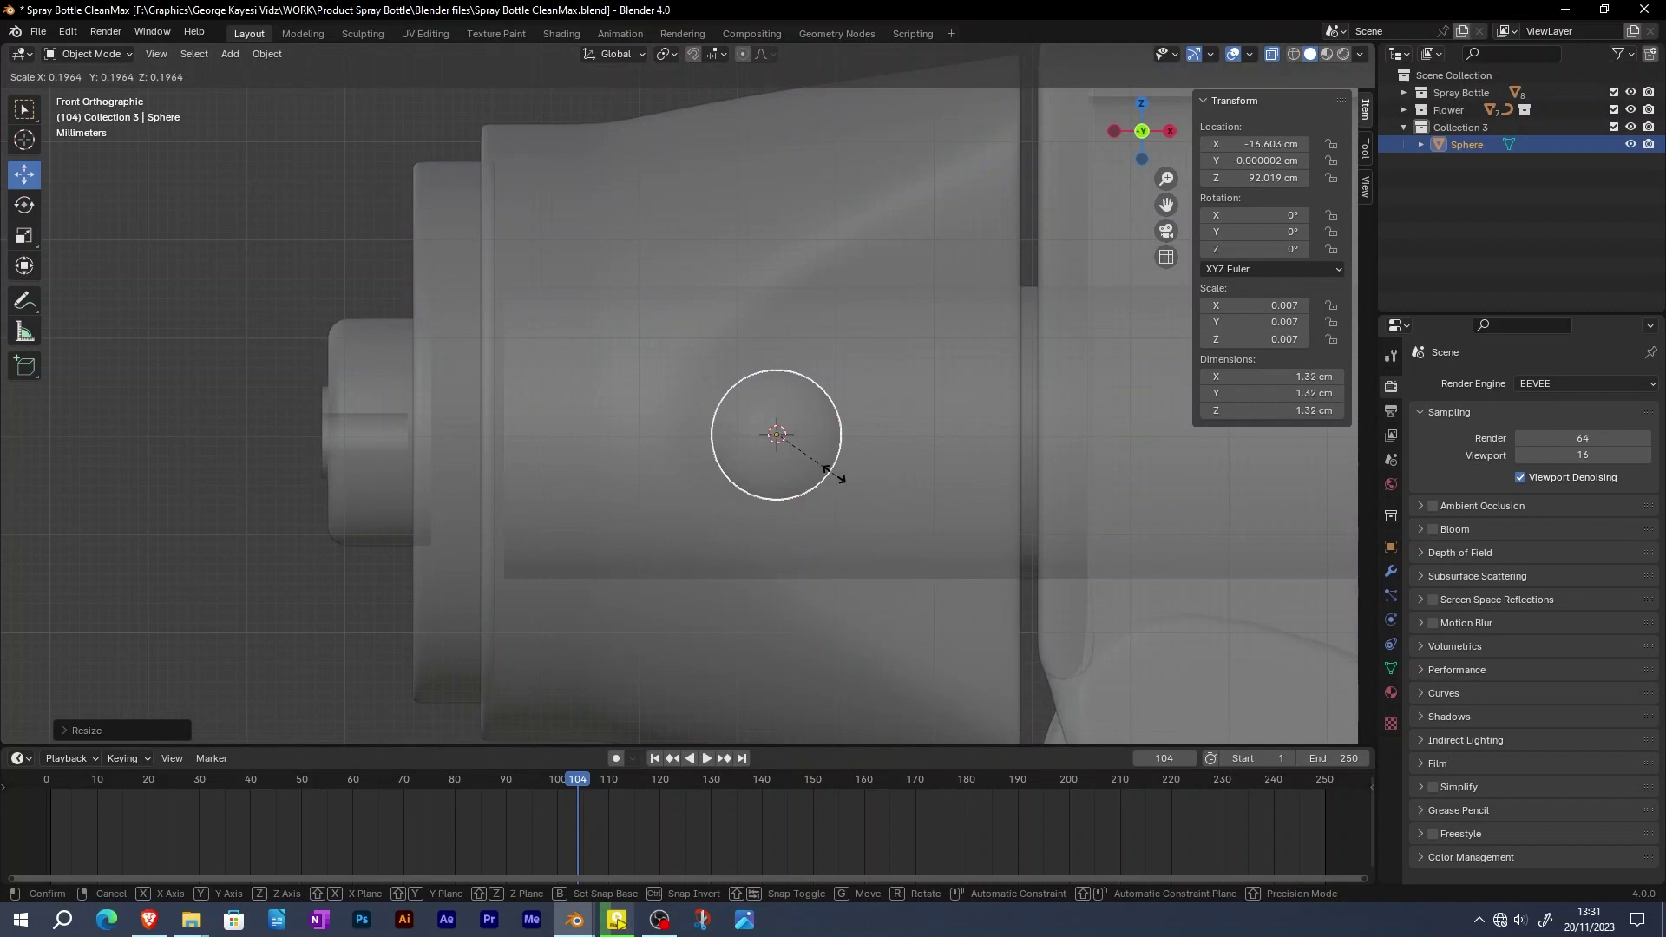
click(803, 450)
Move the sphere onto the nozzle tip and shrink it to 0.36 cm across
drag(804, 449, 401, 450)
scroll(361, 434, up, 2)
scroll(361, 434, up, 4)
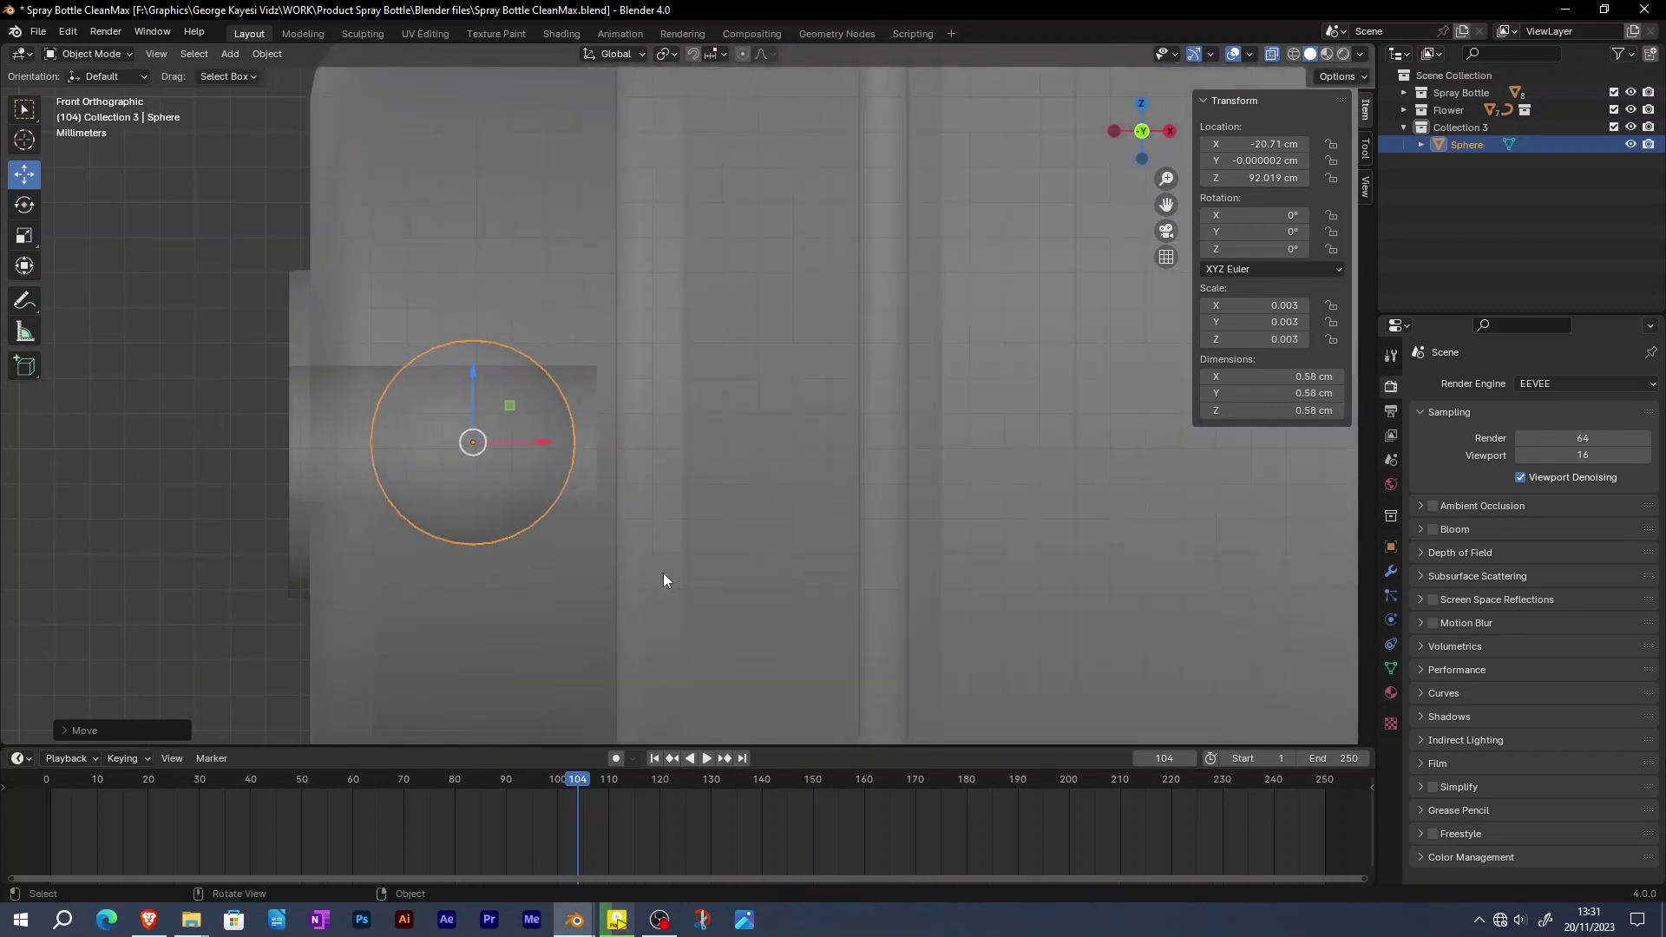
key(s)
click(612, 528)
scroll(429, 477, up, 2)
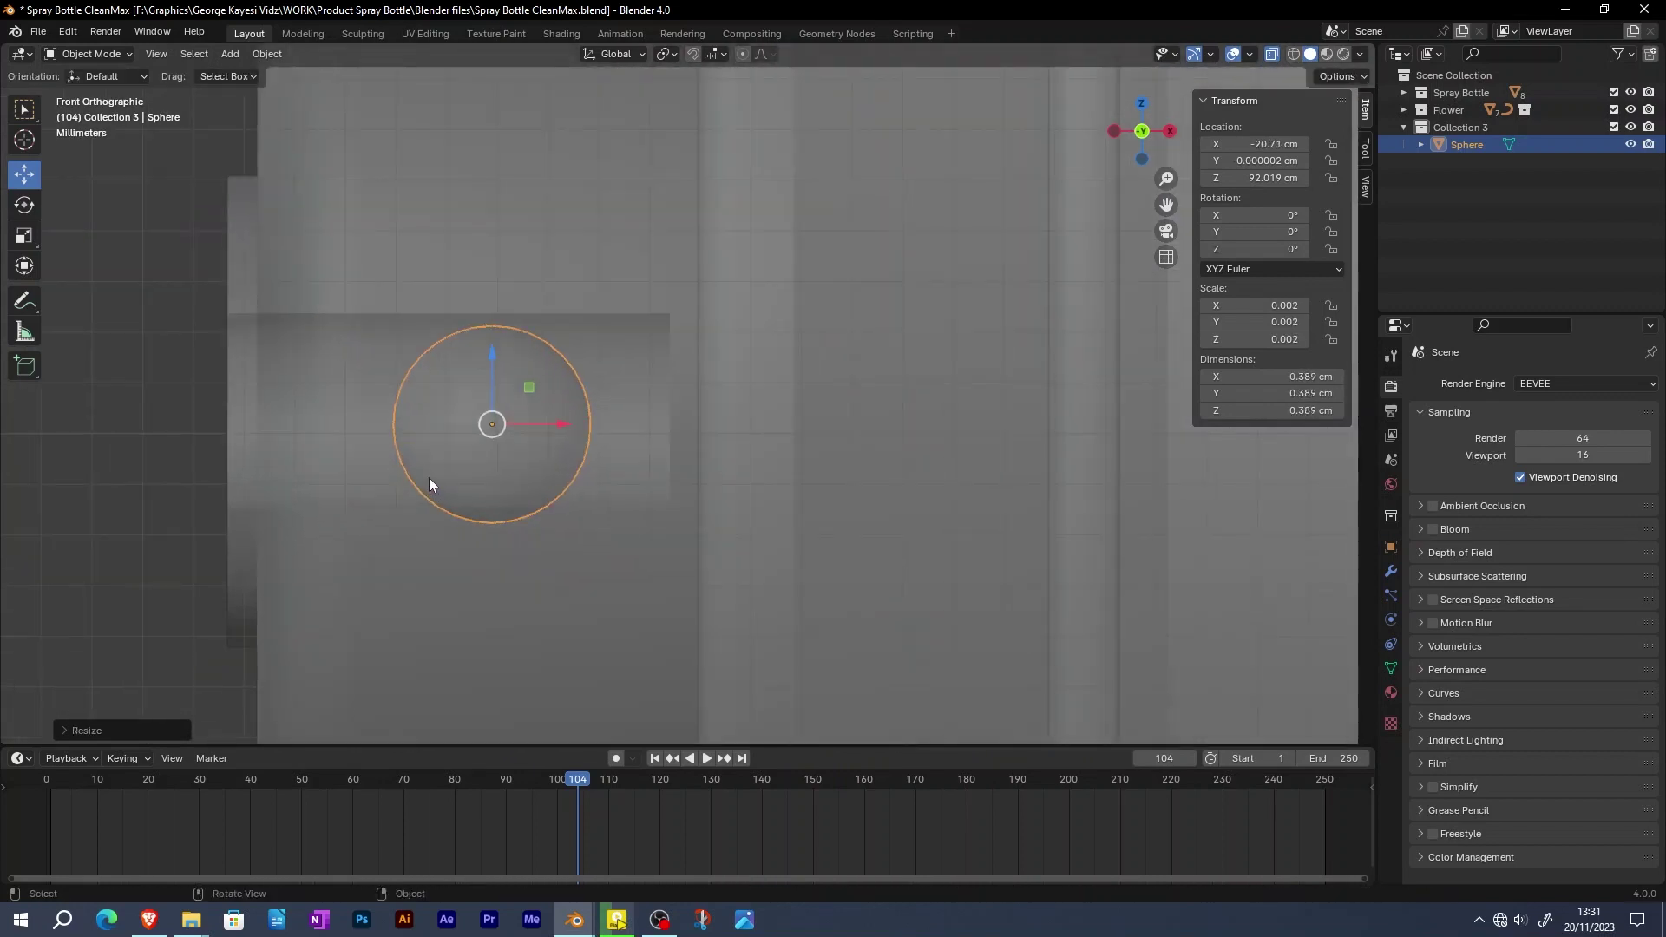
drag(492, 358, 491, 346)
key(s)
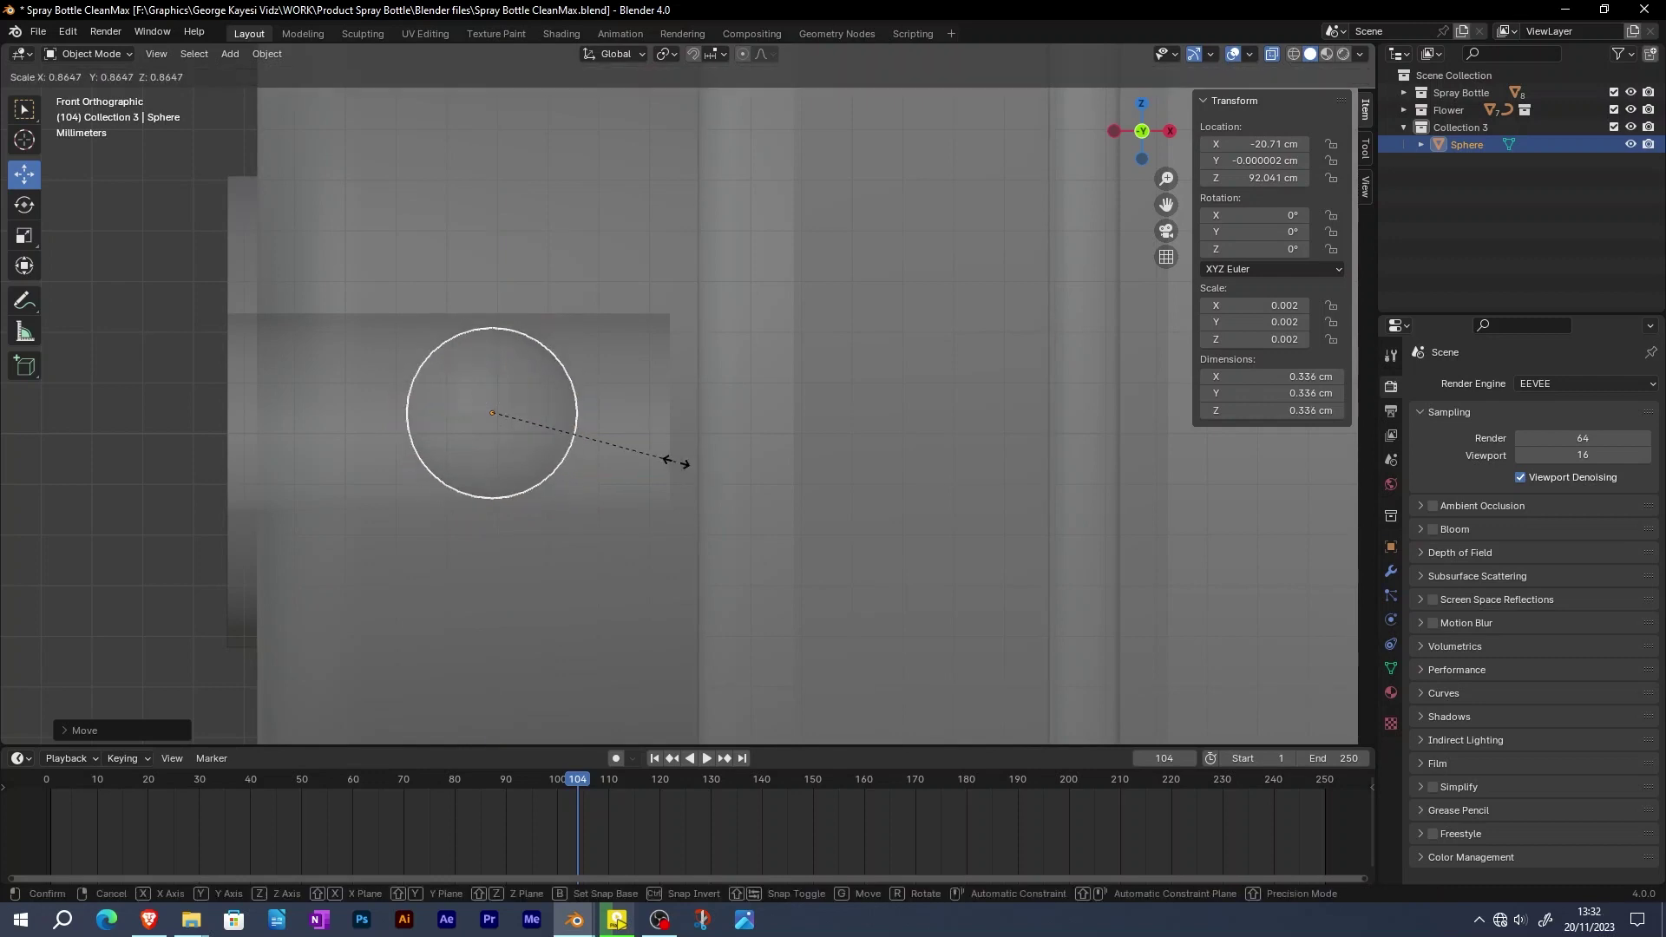
click(684, 461)
scroll(528, 441, down, 3)
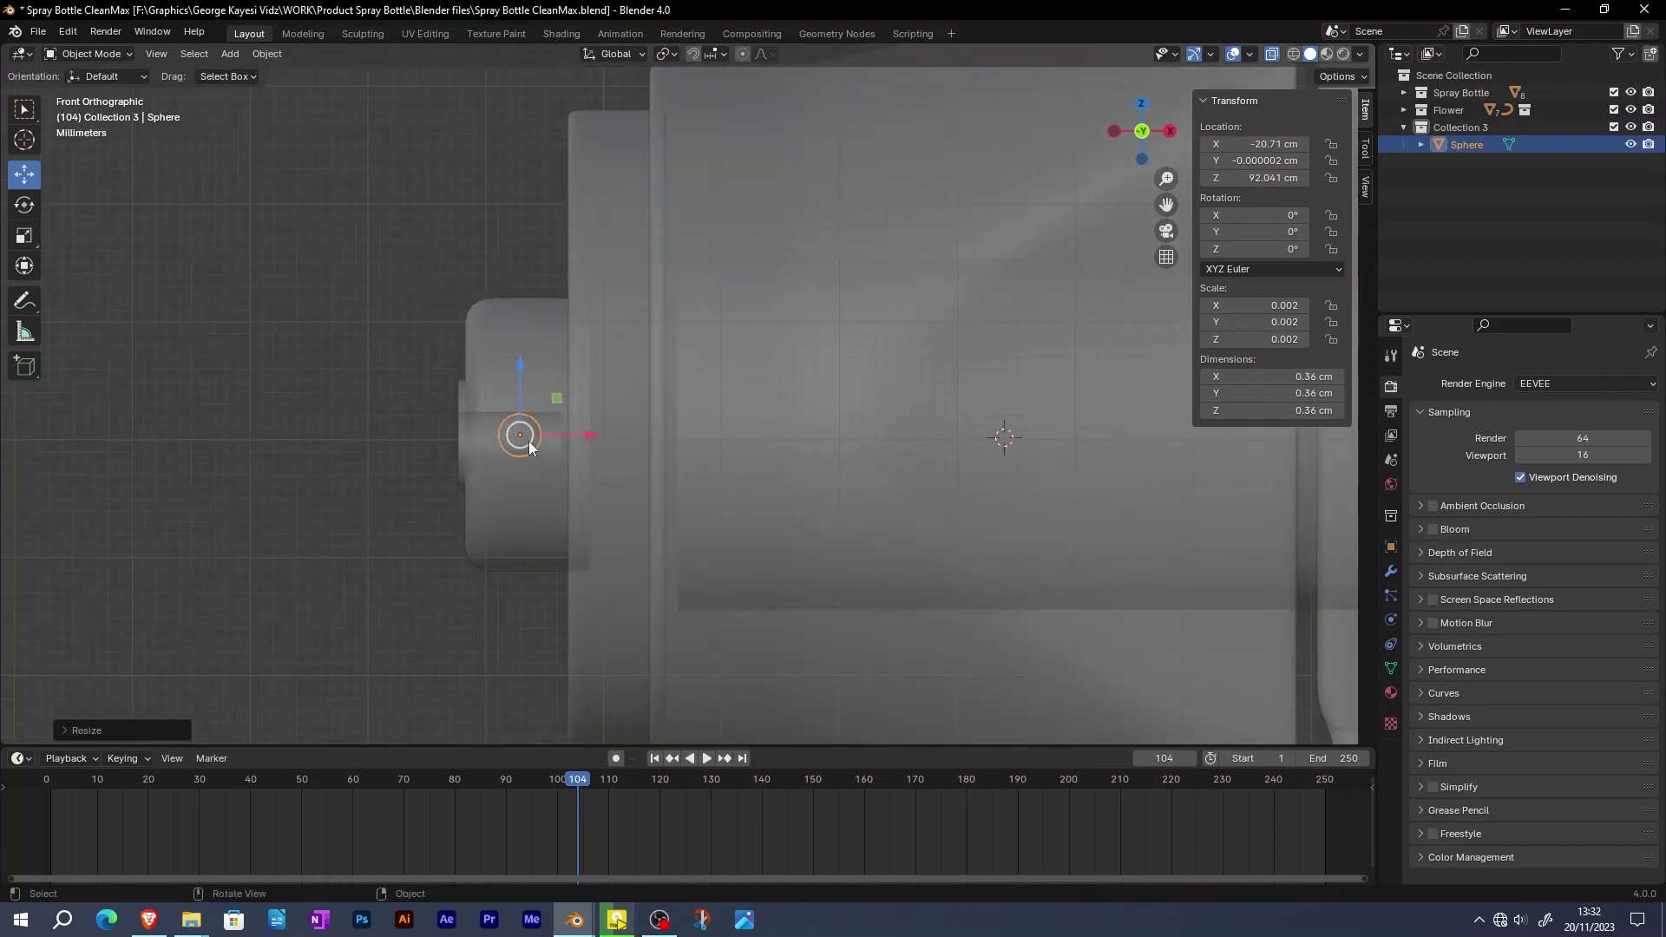
Apply the sphere's scale and rename it 'Emitter'
key(ctrl+a)
click(547, 482)
double_click(1463, 145)
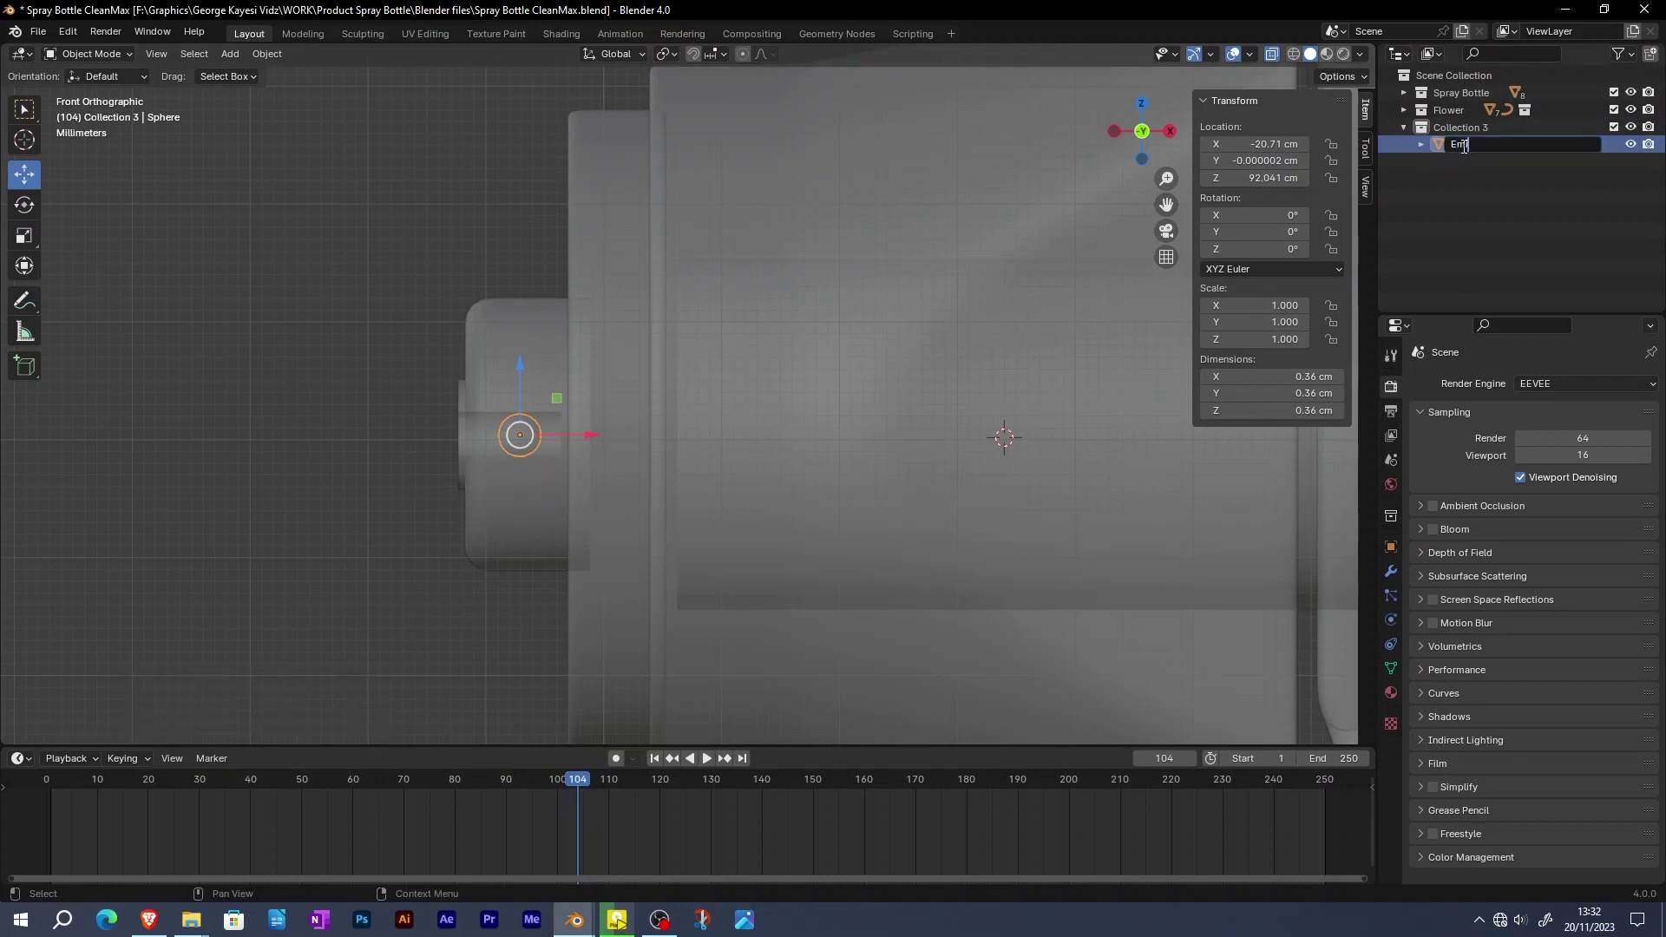
text(Emitter)
key(Return)
scroll(512, 447, down, 1)
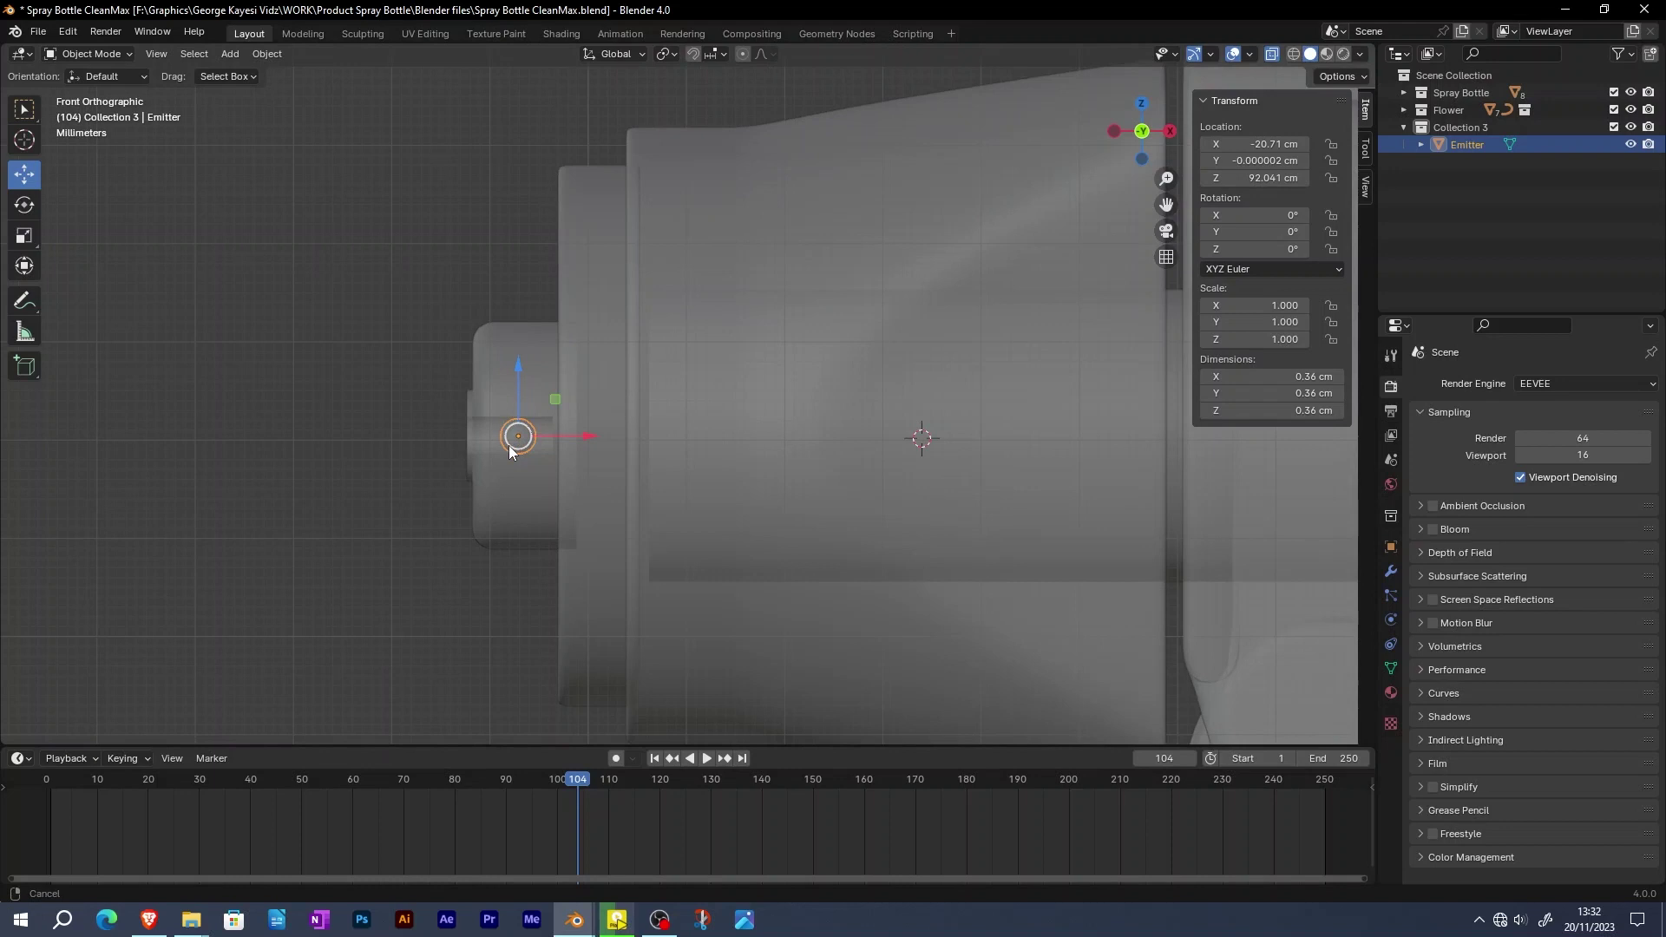
shift+middle_drag(512, 449, 578, 450)
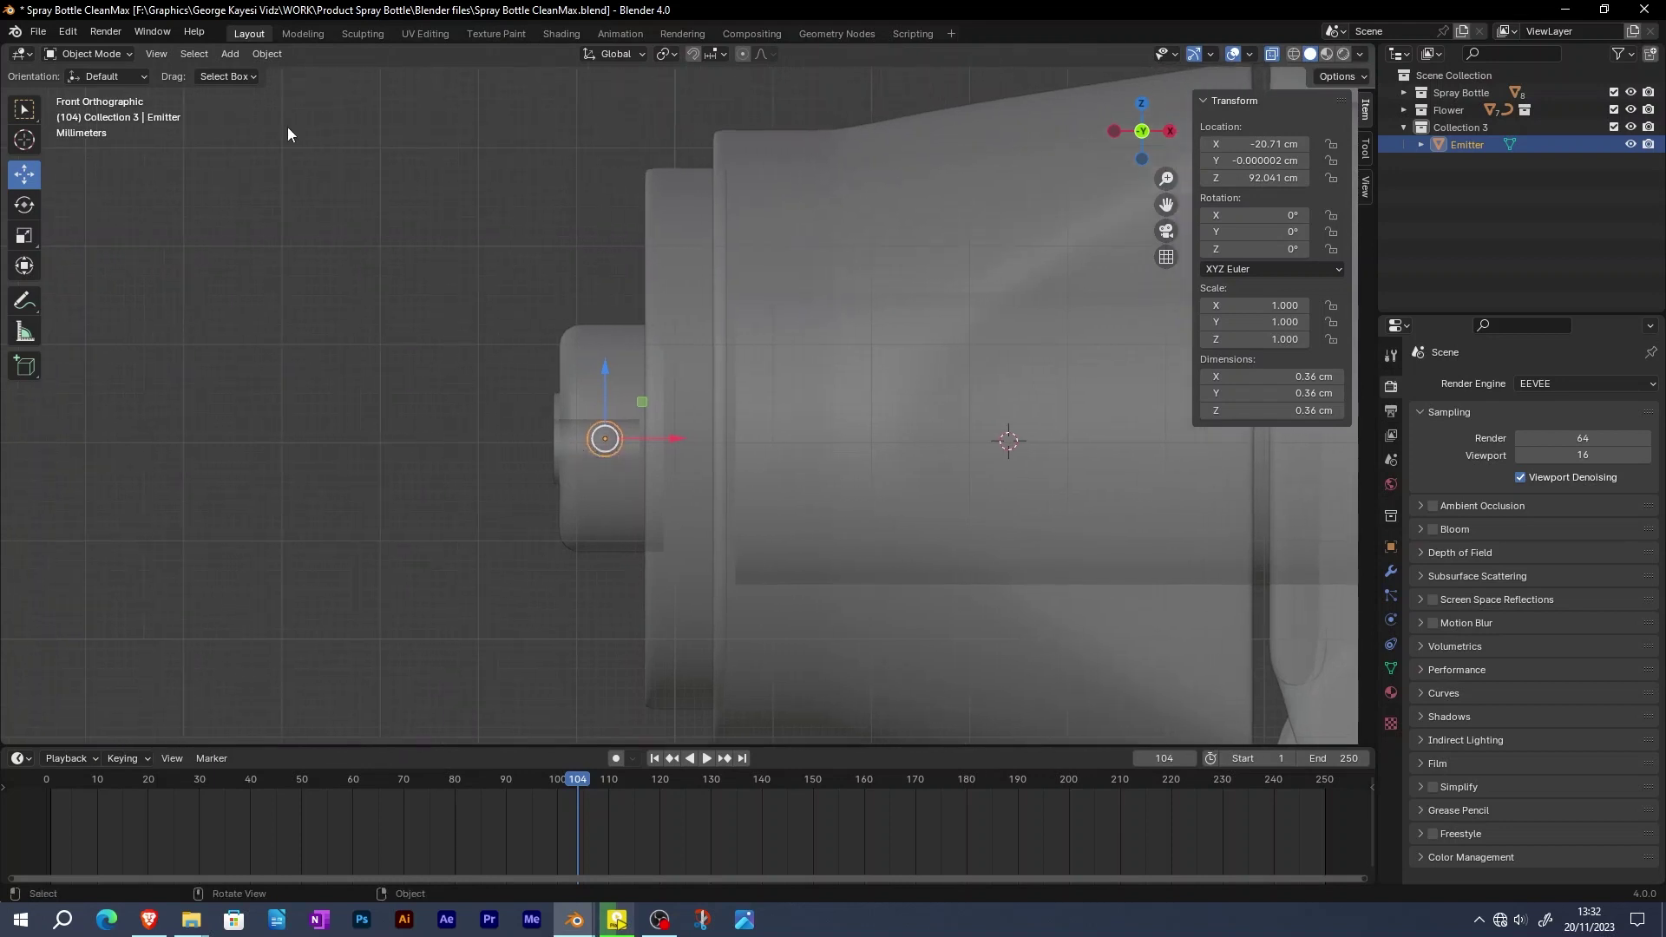
Add a Bezier curve to the scene
click(231, 55)
mouse_move(243, 90)
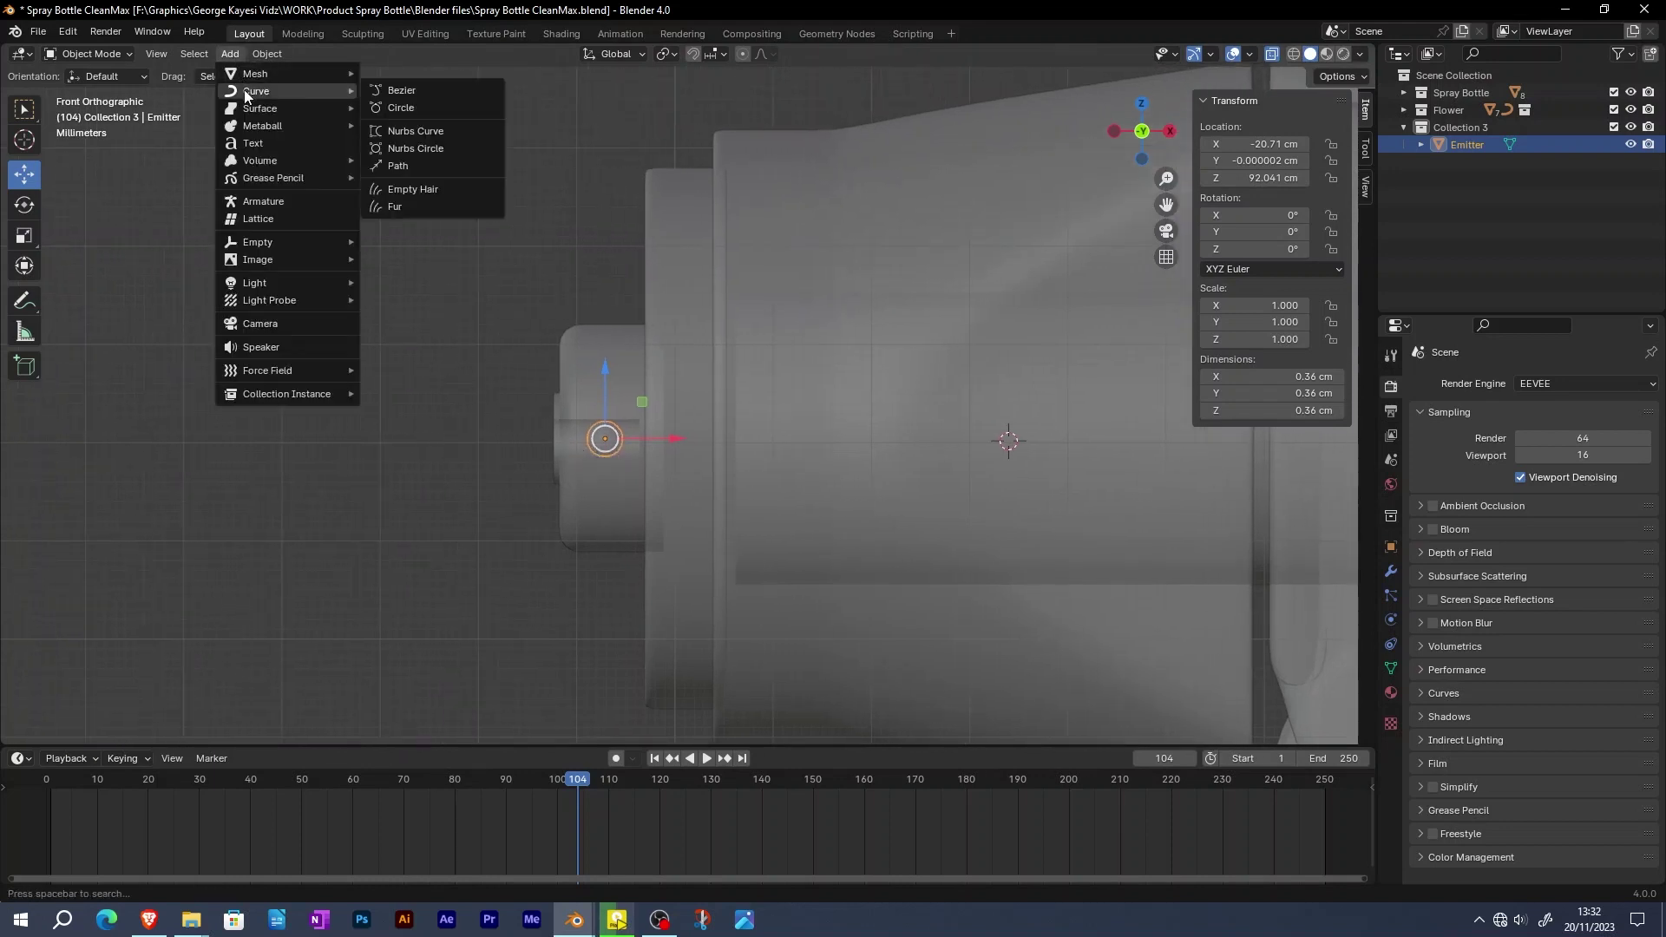
click(392, 91)
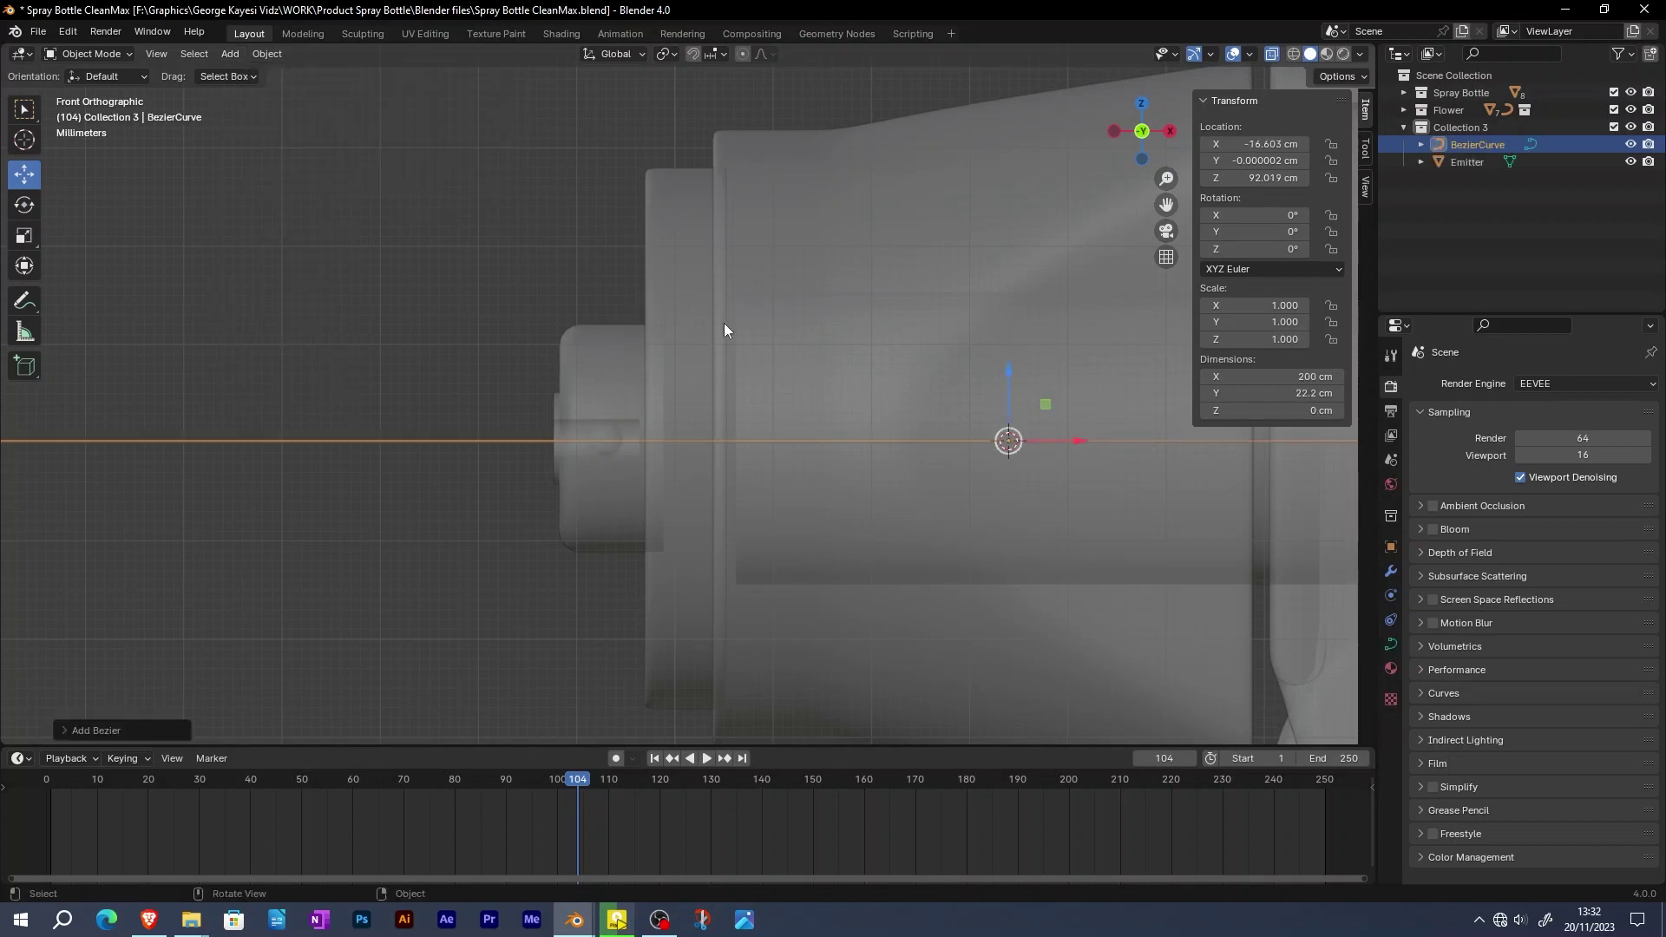
scroll(735, 344, down, 5)
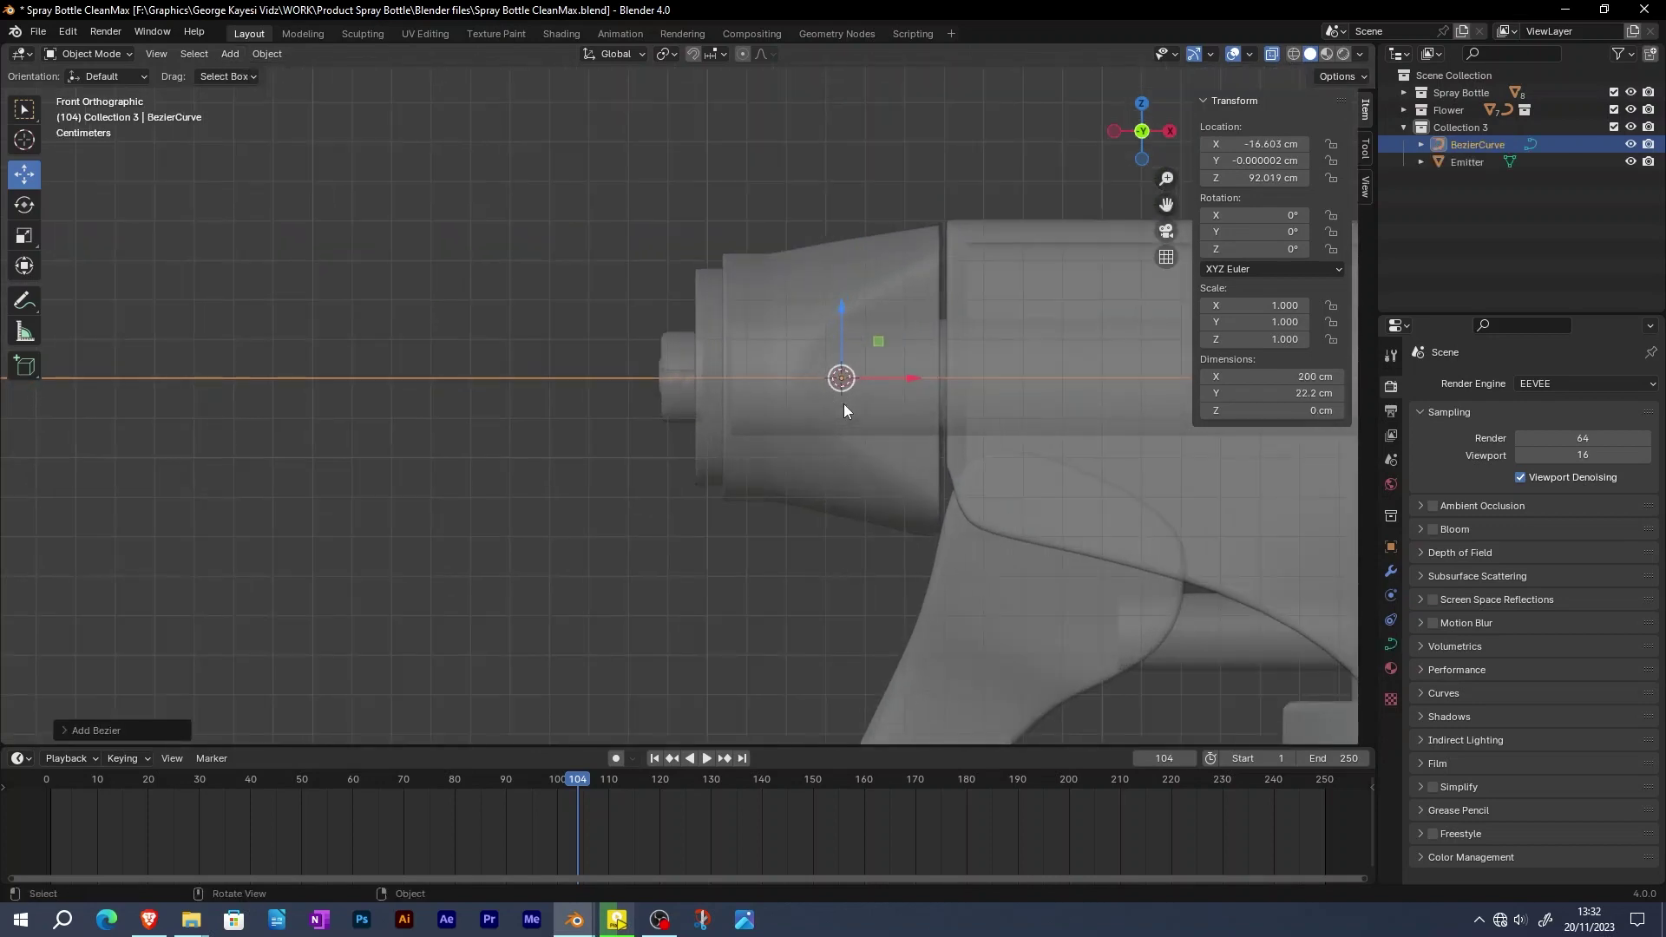
In Edit Mode, flatten the curve's points to zero along Y into a straight line
key(Tab)
middle_drag(844, 404, 779, 381)
key(KP_7)
scroll(780, 382, down, 4)
key(s)
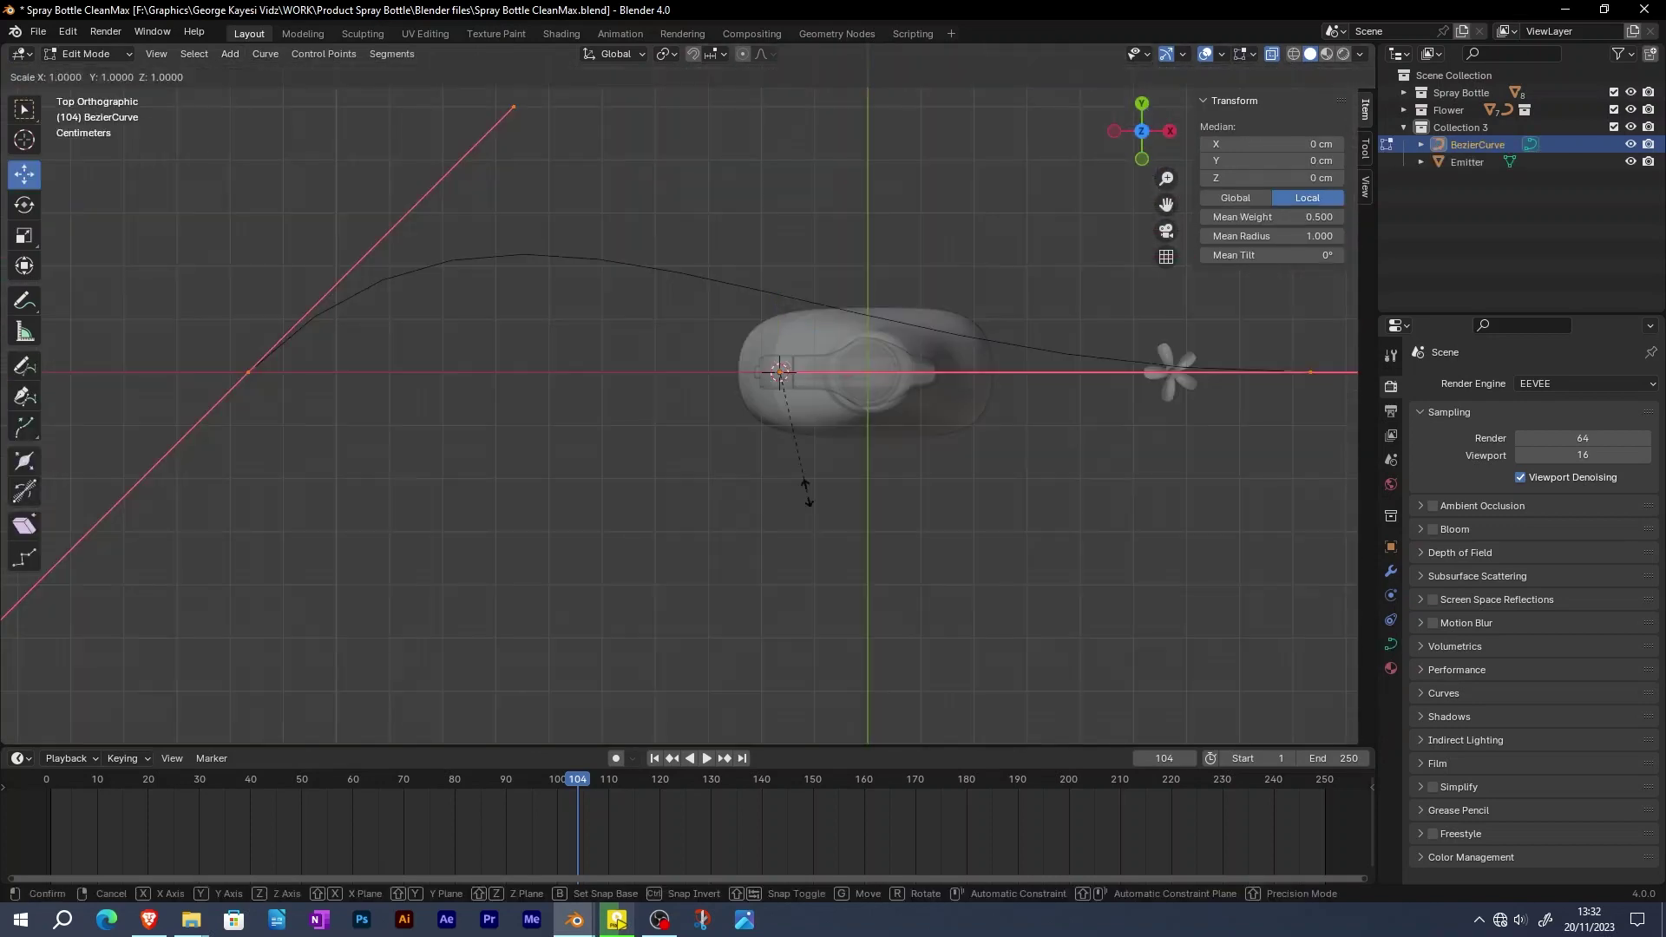
key(y)
key(0)
key(Return)
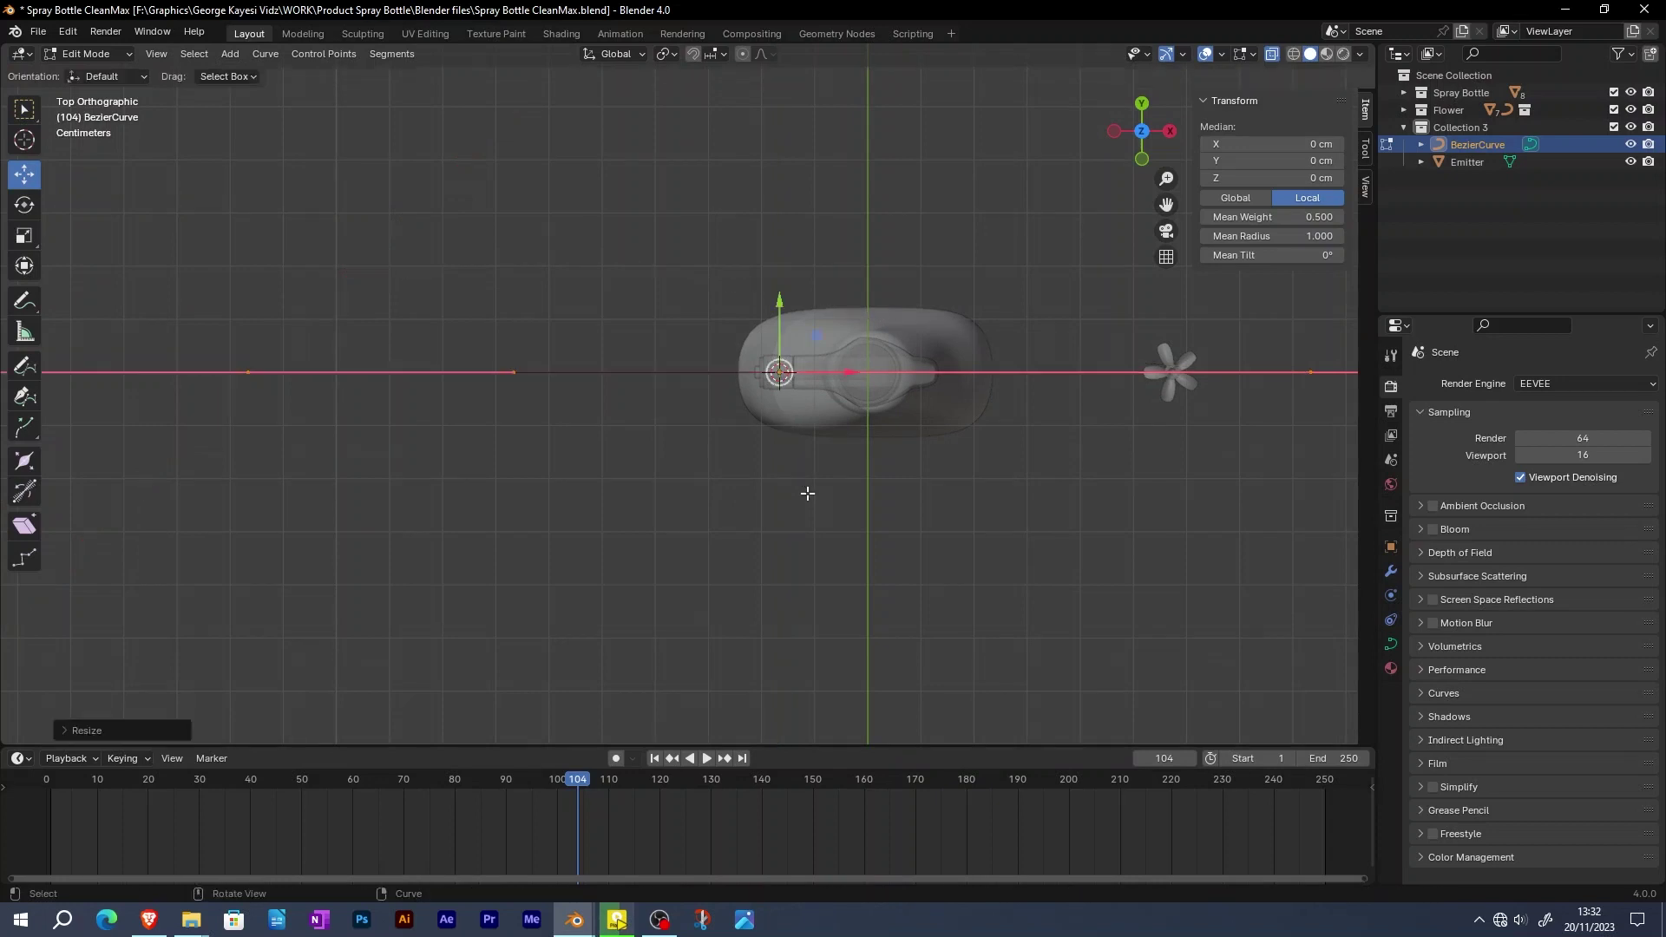
Shrink the curve down in Front view
middle_drag(746, 477, 764, 451)
key(KP_1)
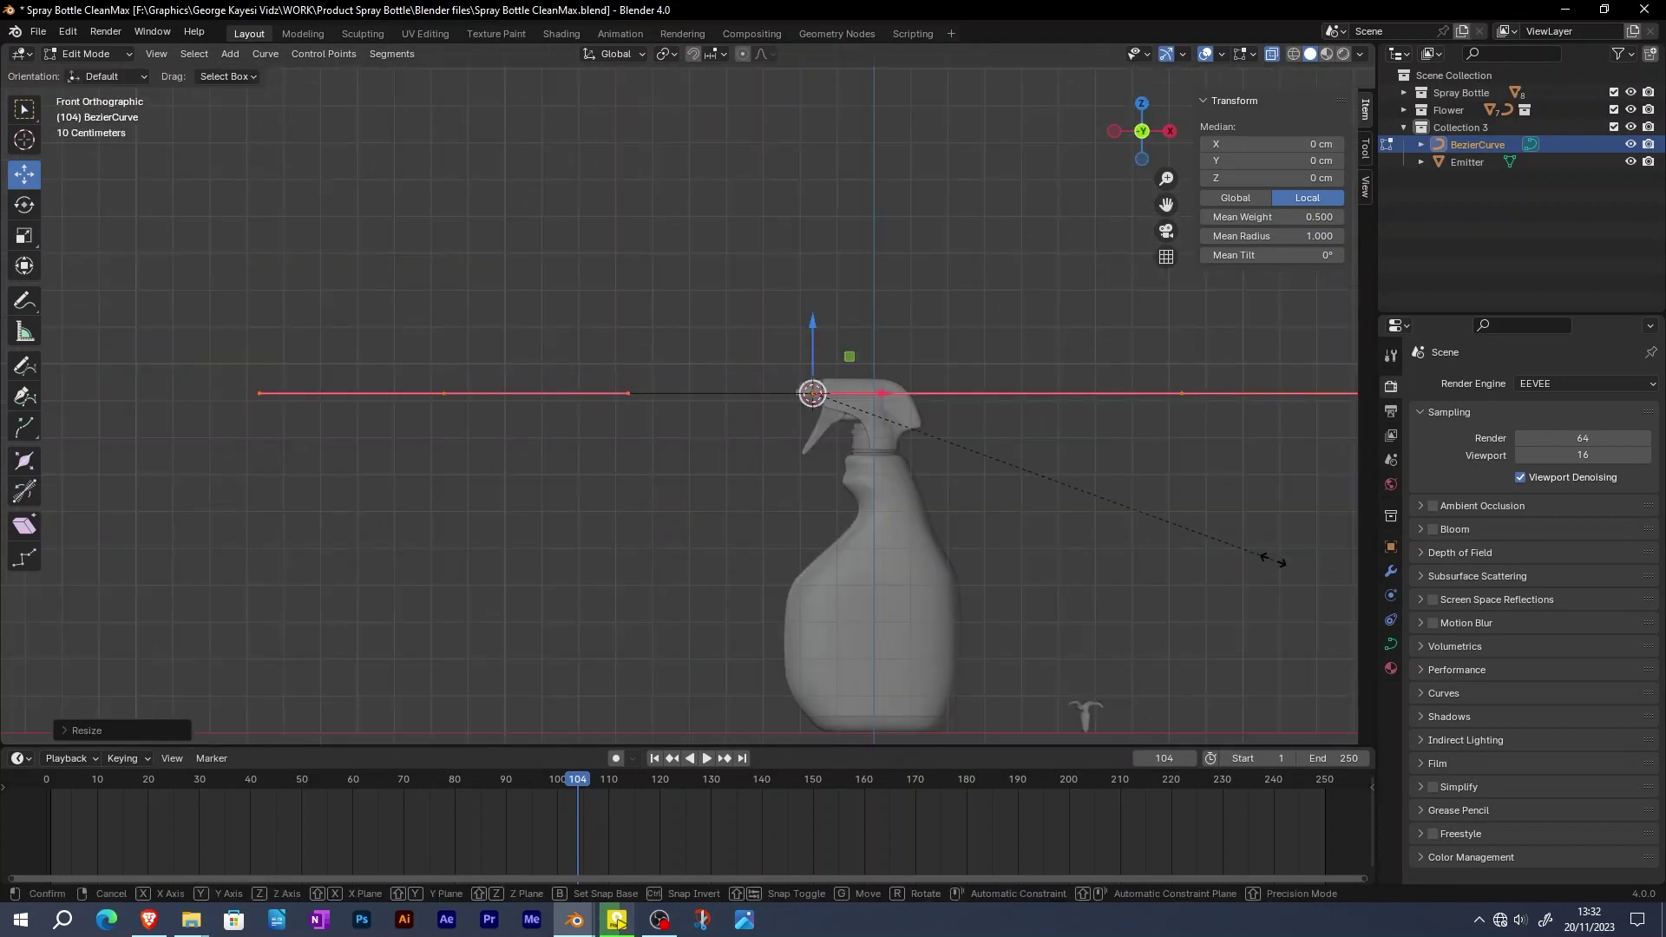
key(s)
click(846, 401)
scroll(819, 395, up, 8)
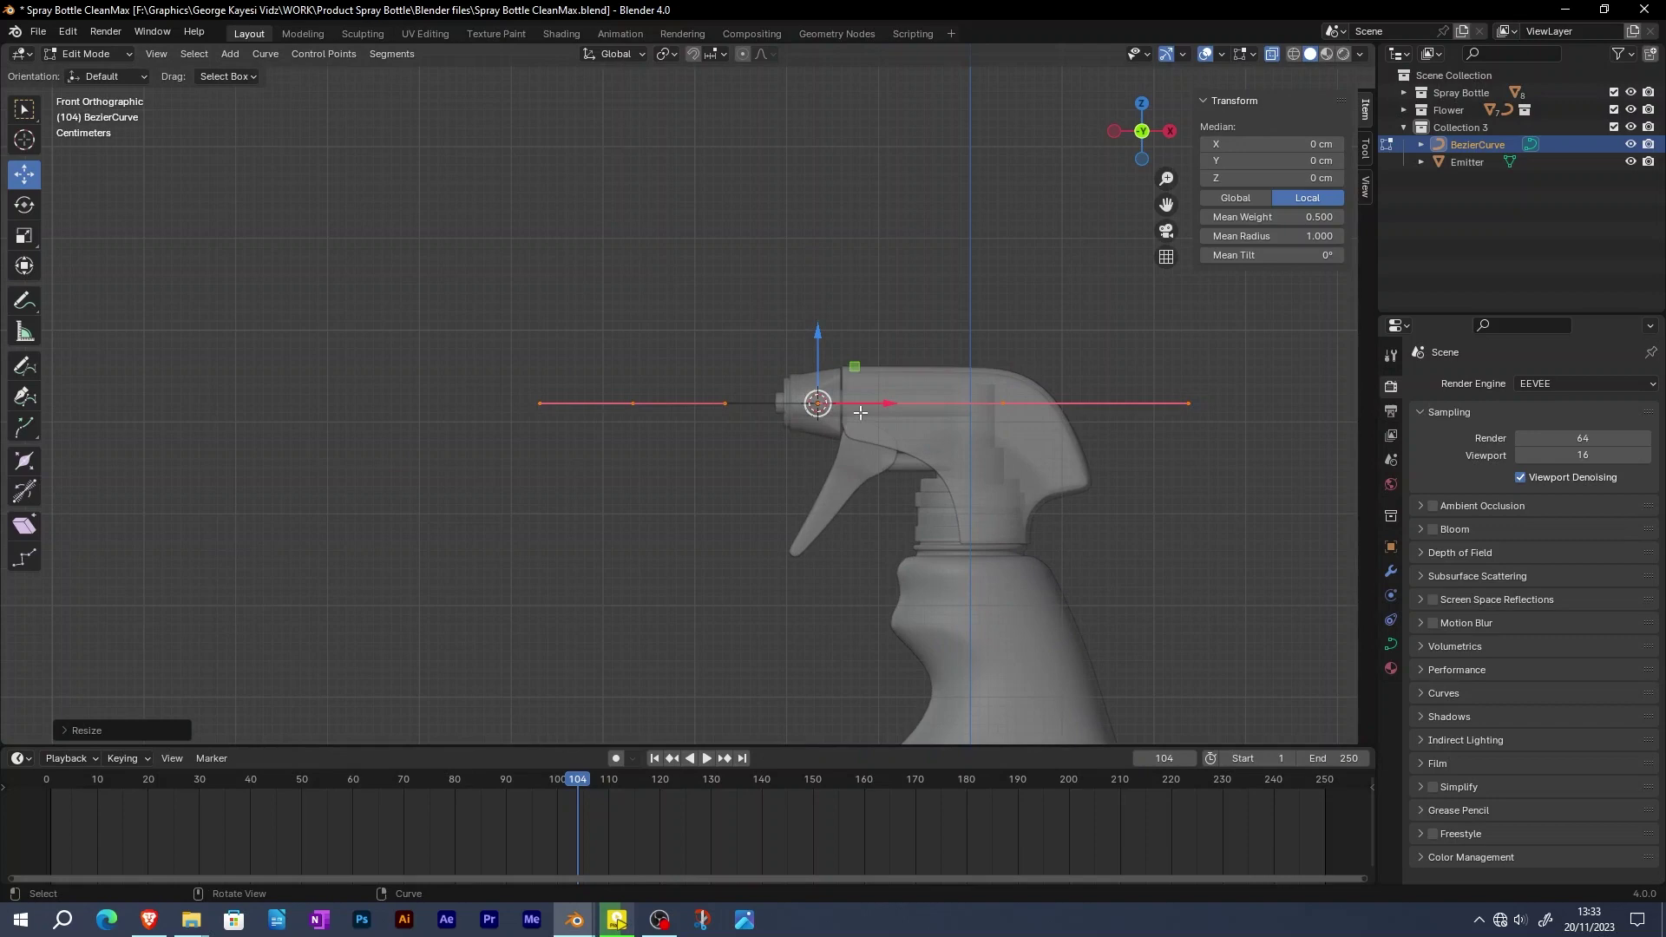
drag(866, 401, 538, 400)
key(Escape)
Move the curve so its end point sits on the nozzle tip
scroll(897, 461, up, 3)
key(alt+a)
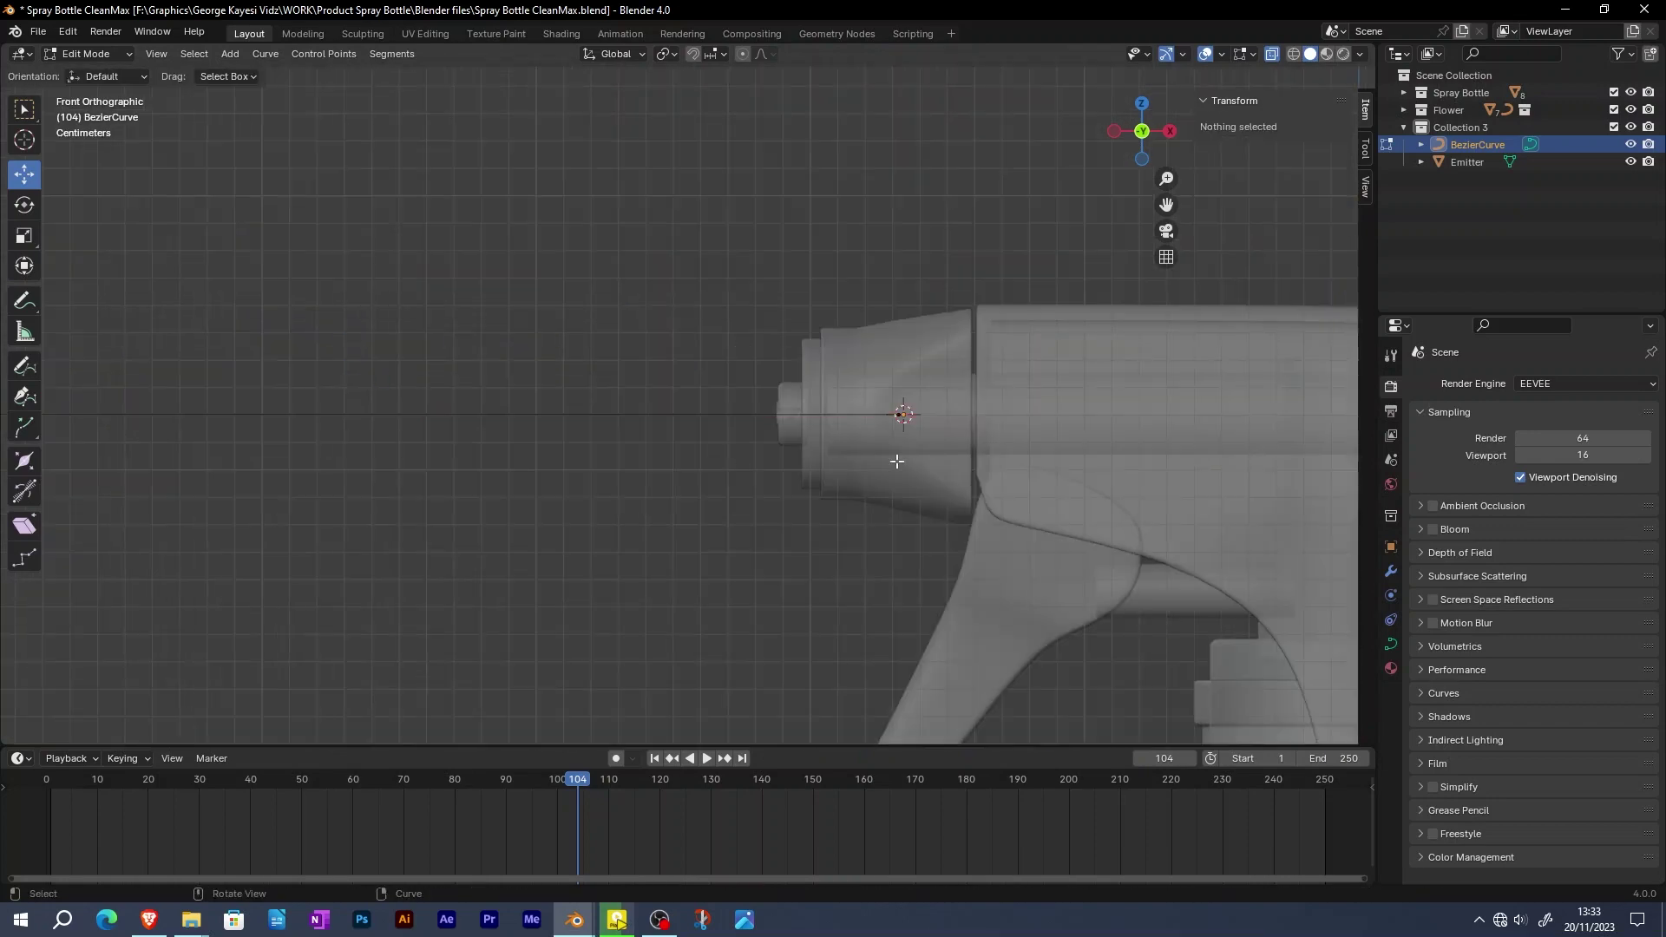
drag(978, 464, 729, 433)
scroll(899, 409, up, 2)
scroll(746, 411, up, 6)
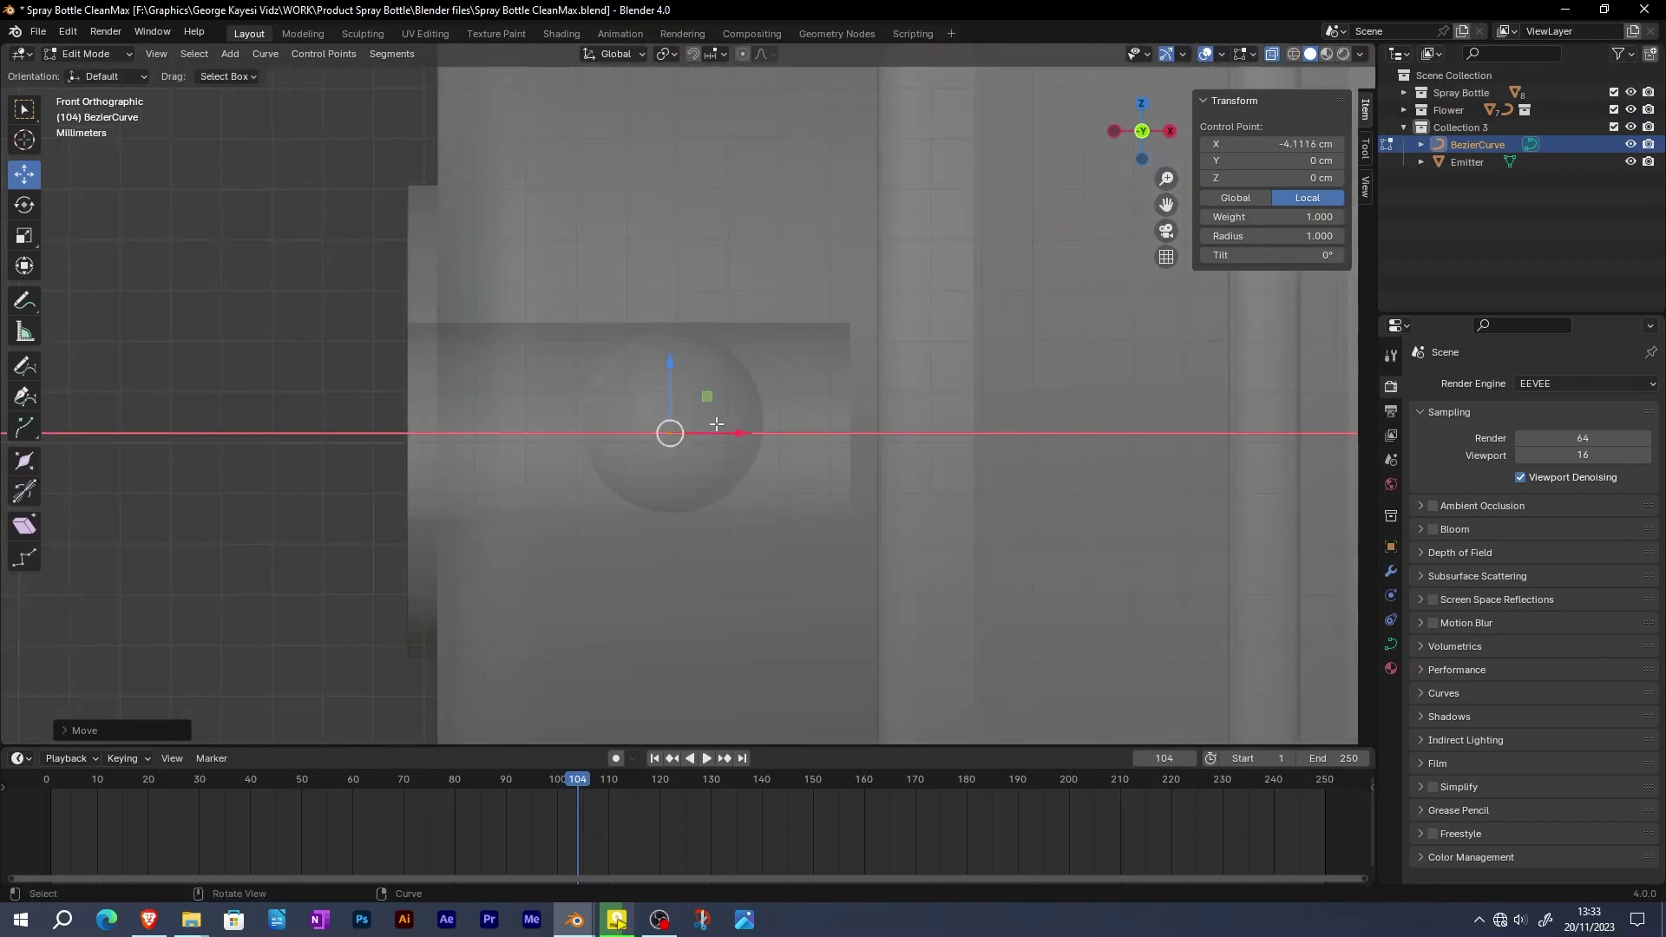
key(a)
key(g)
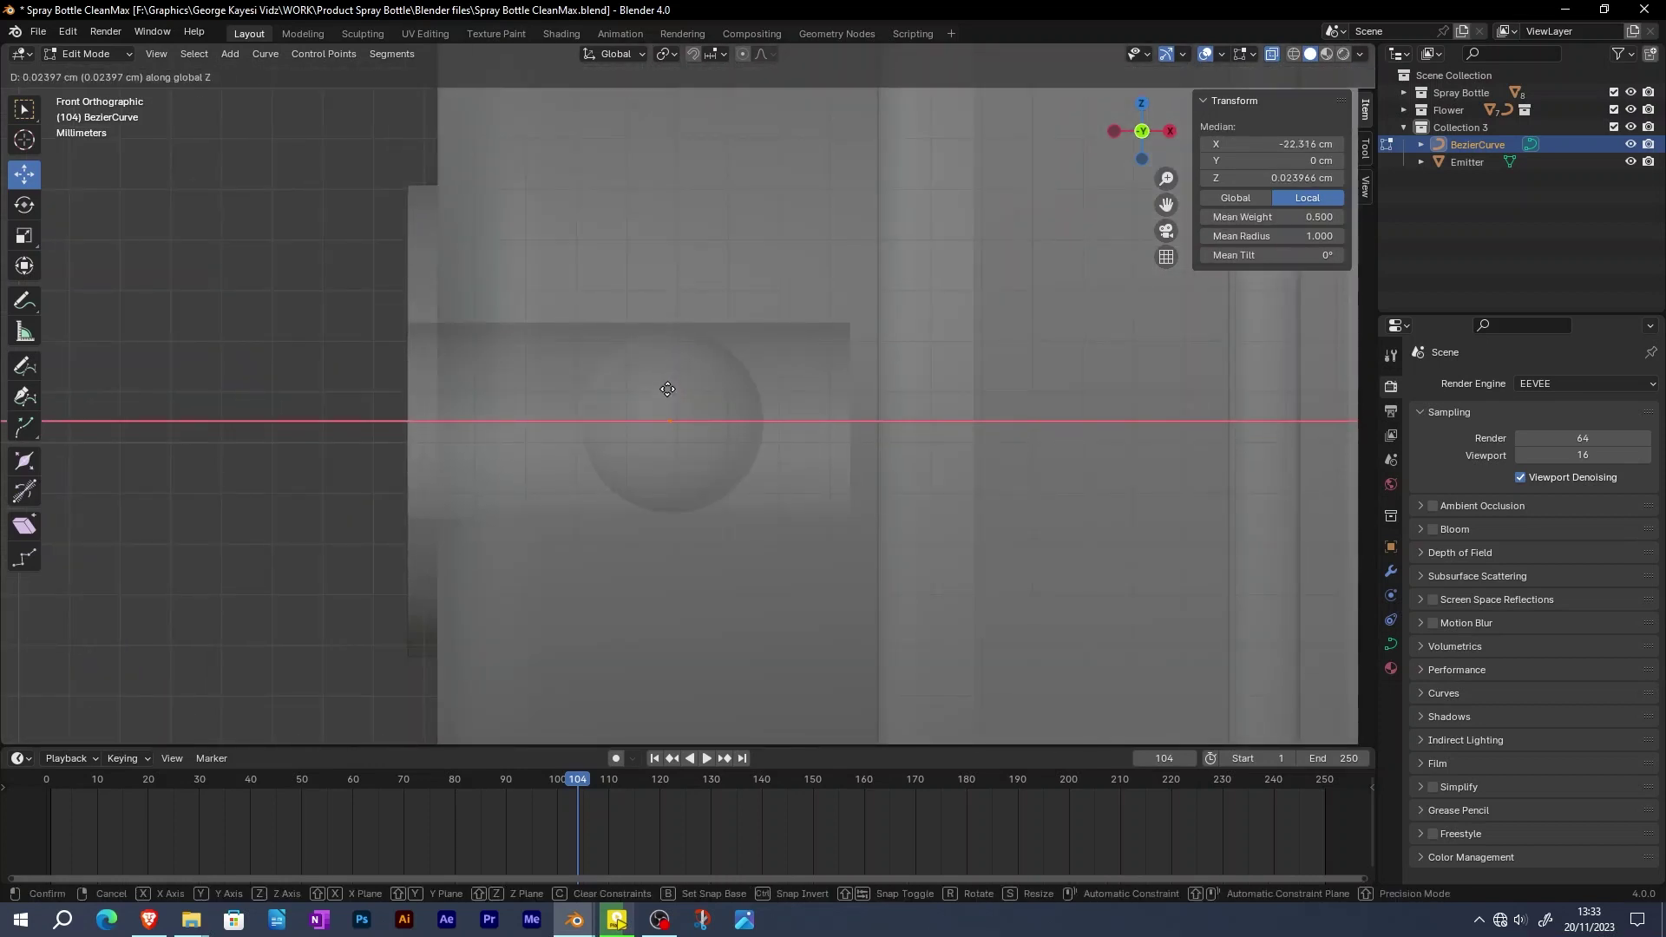
click(667, 391)
scroll(704, 420, down, 6)
Move the curve's far end point up and to the right in Front view
key(alt+a)
scroll(705, 420, down, 2)
middle_drag(643, 350, 685, 388)
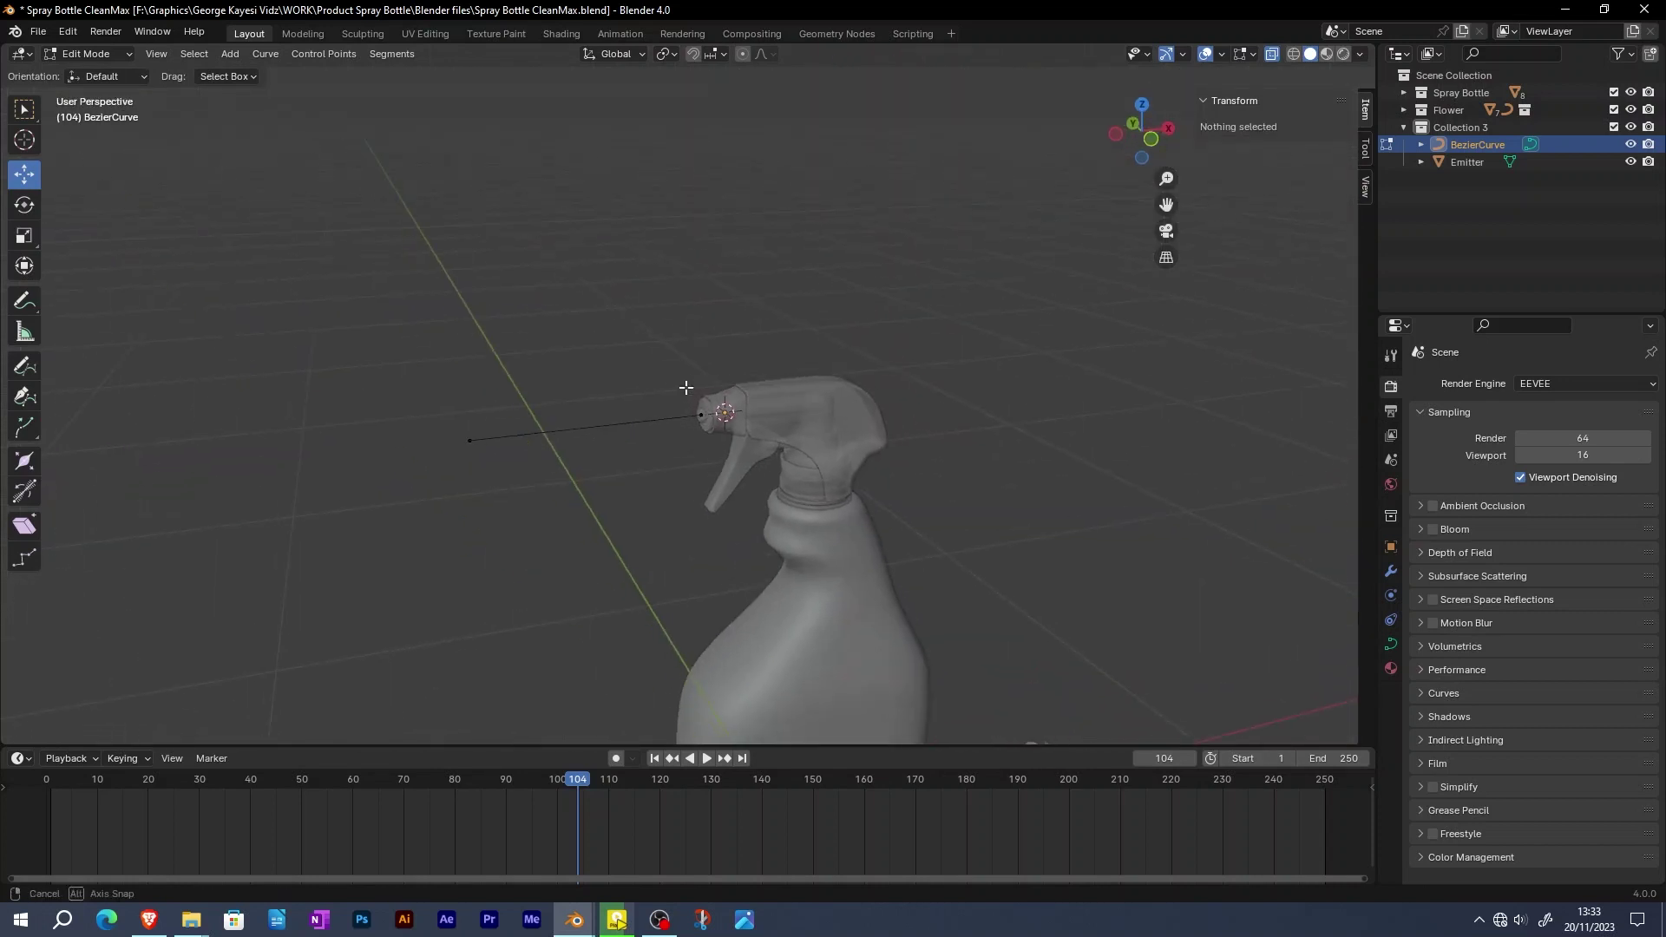
click(463, 443)
key(KP_1)
scroll(614, 507, up, 1)
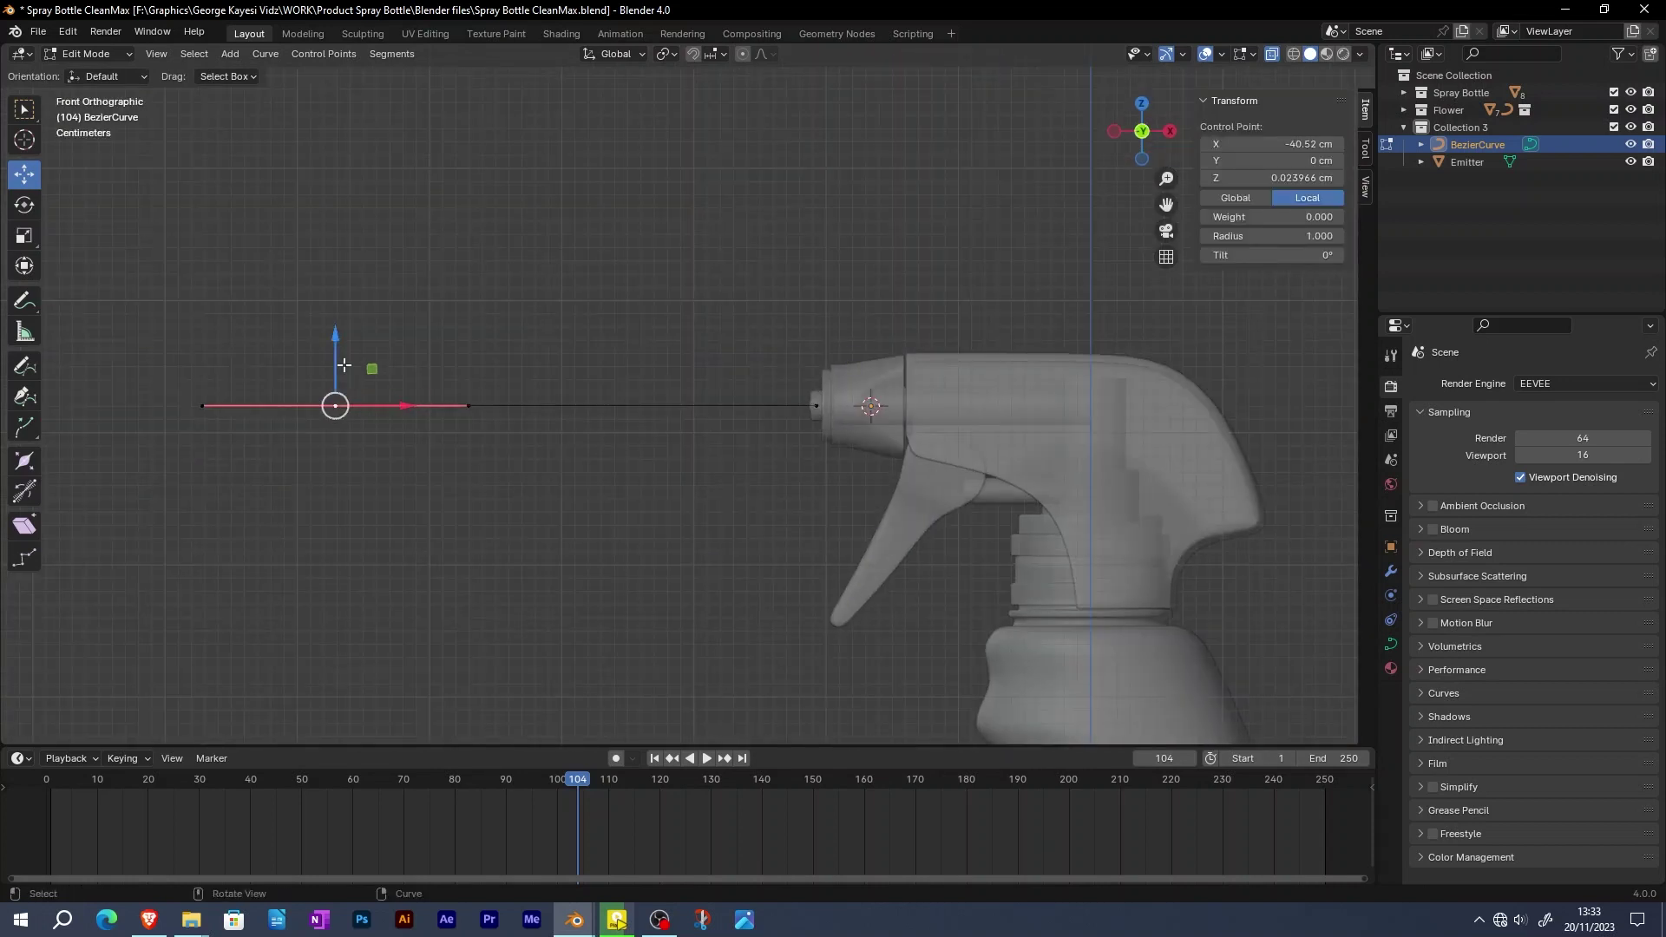
key(g)
click(573, 260)
Rotate and reposition the end point's handle so the curve curls upward
key(r)
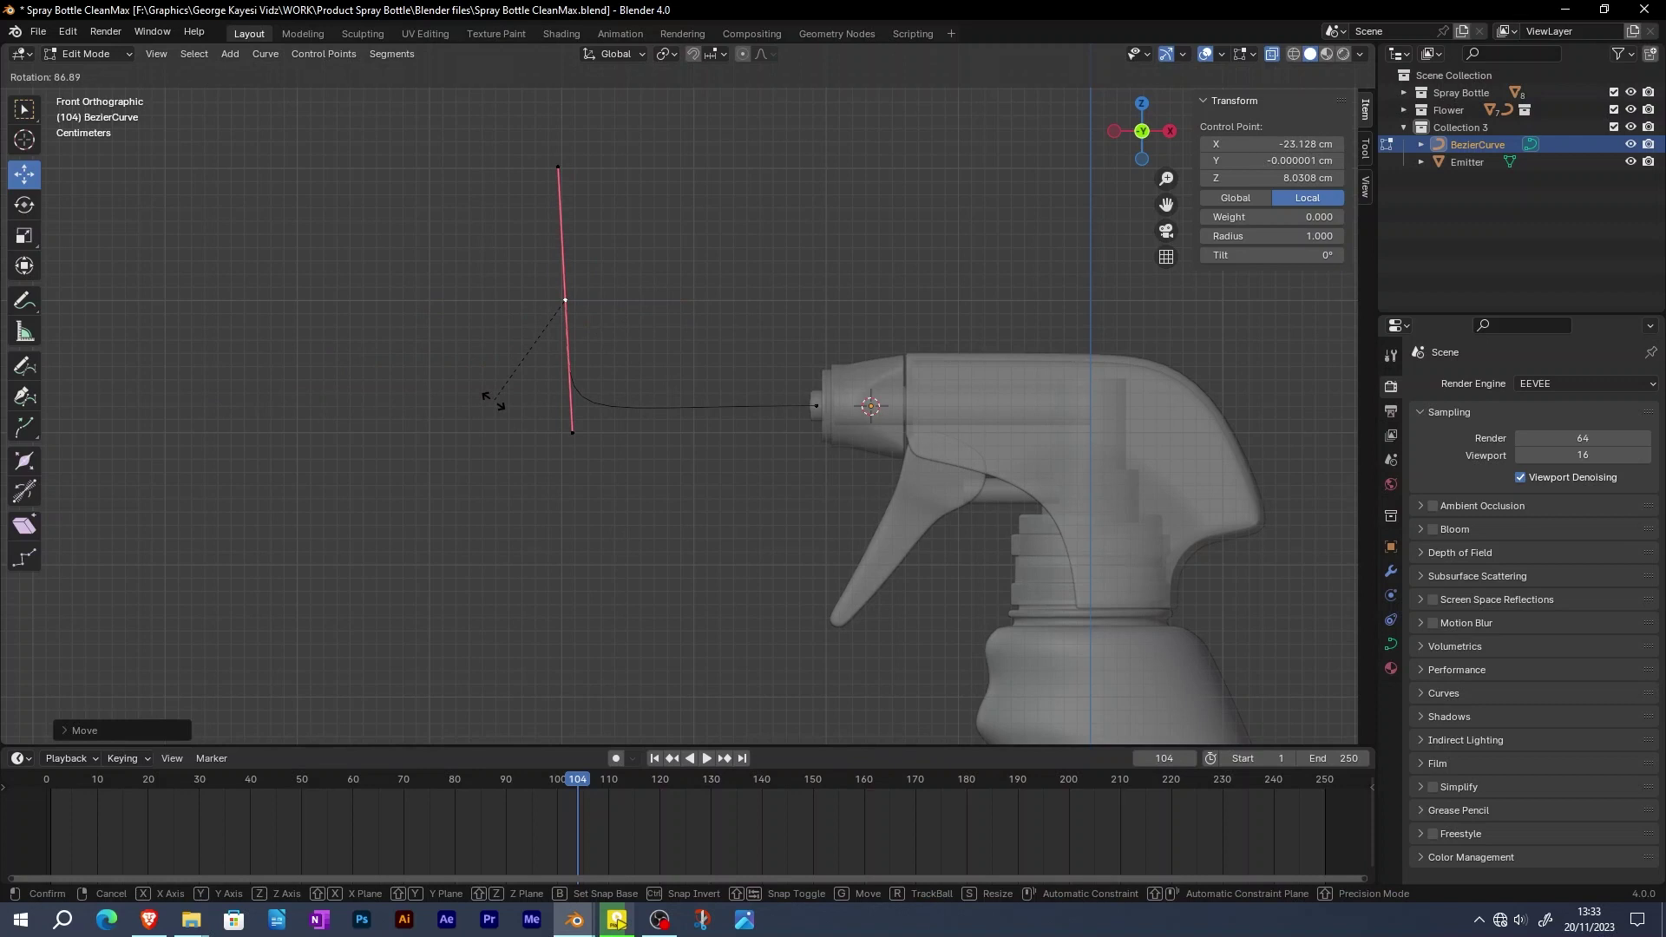
click(483, 407)
scroll(483, 416, down, 2)
key(g)
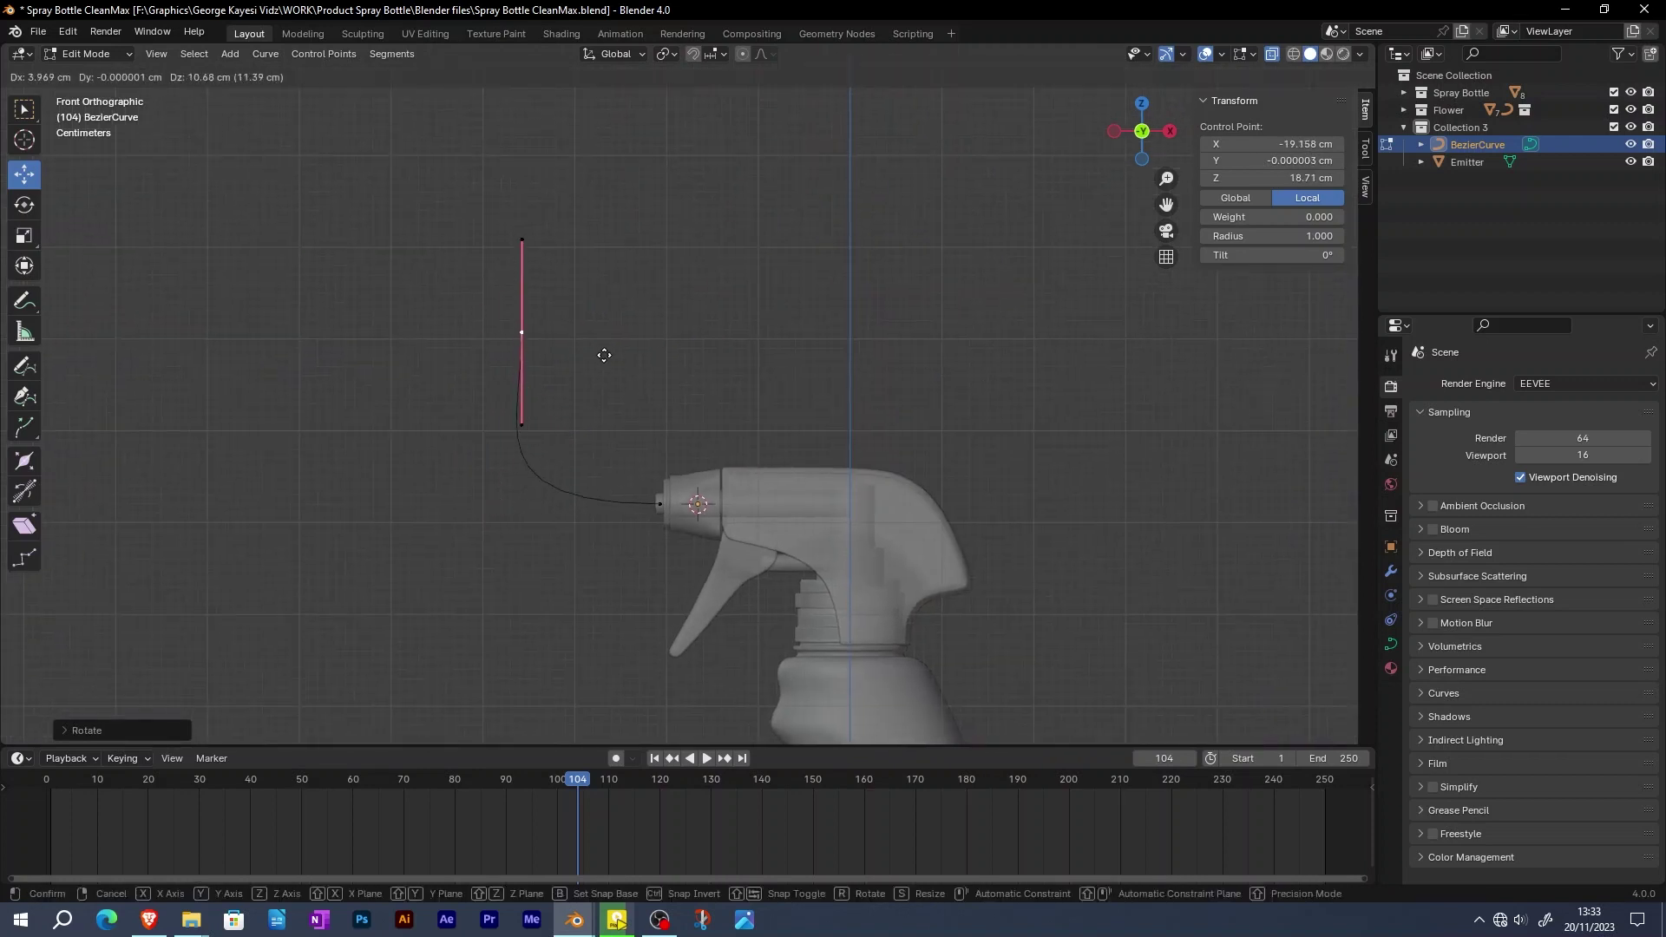
key(r)
key(g)
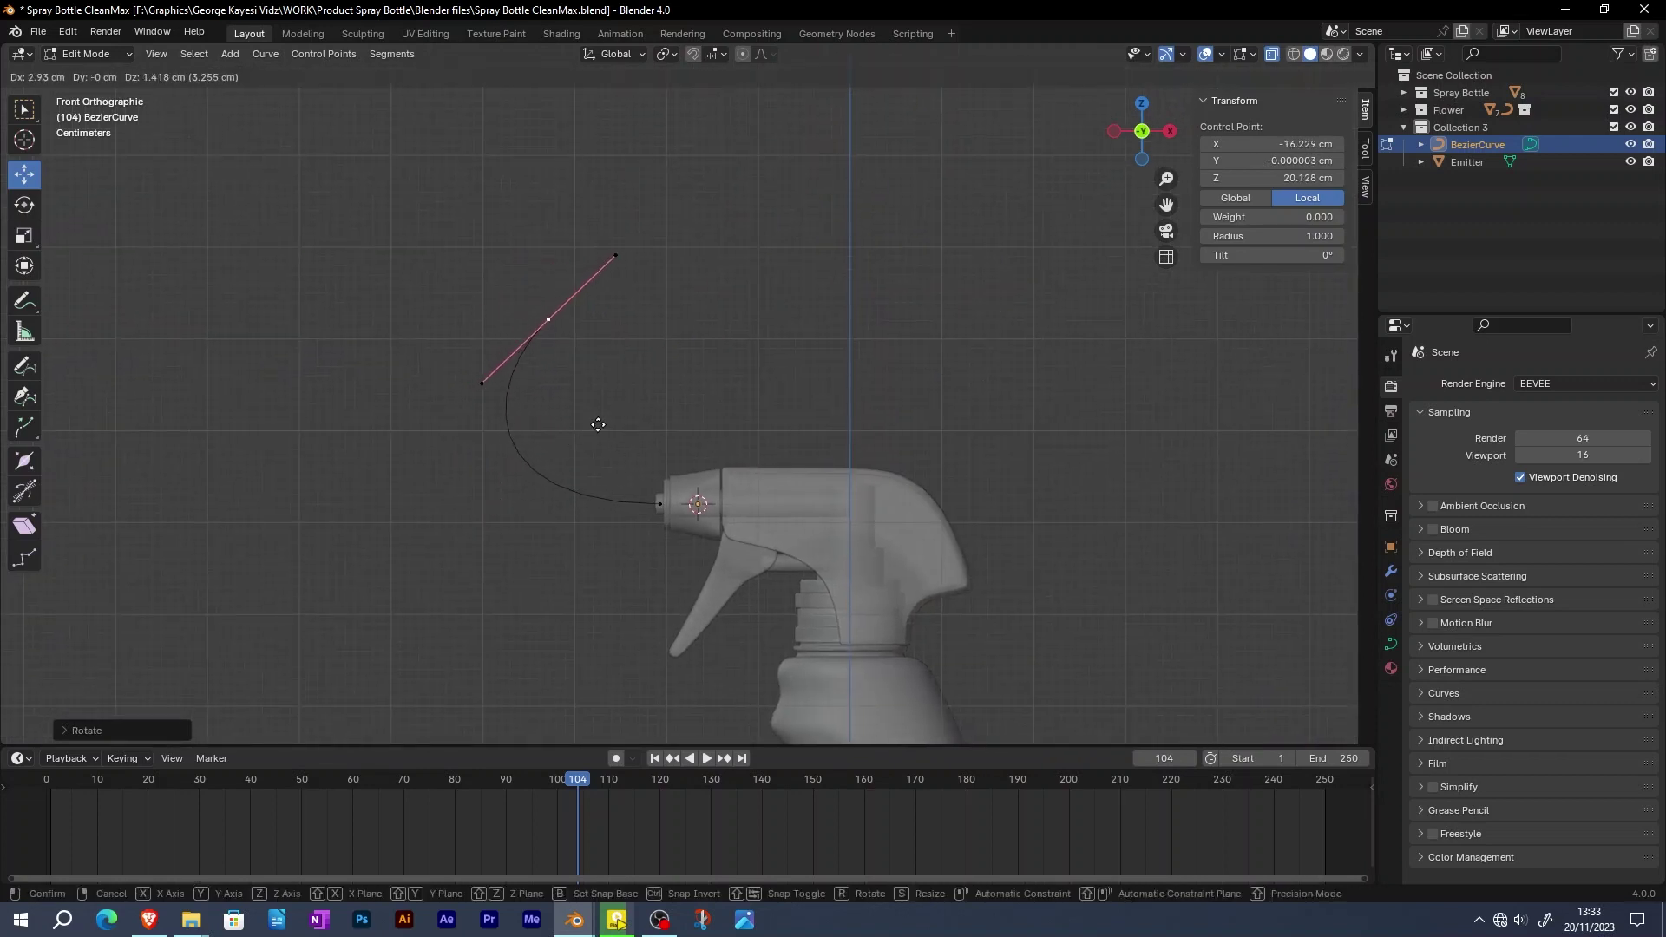
key(r)
Extrude a new point from the curve end, placed far to the right
key(g)
click(624, 439)
key(e)
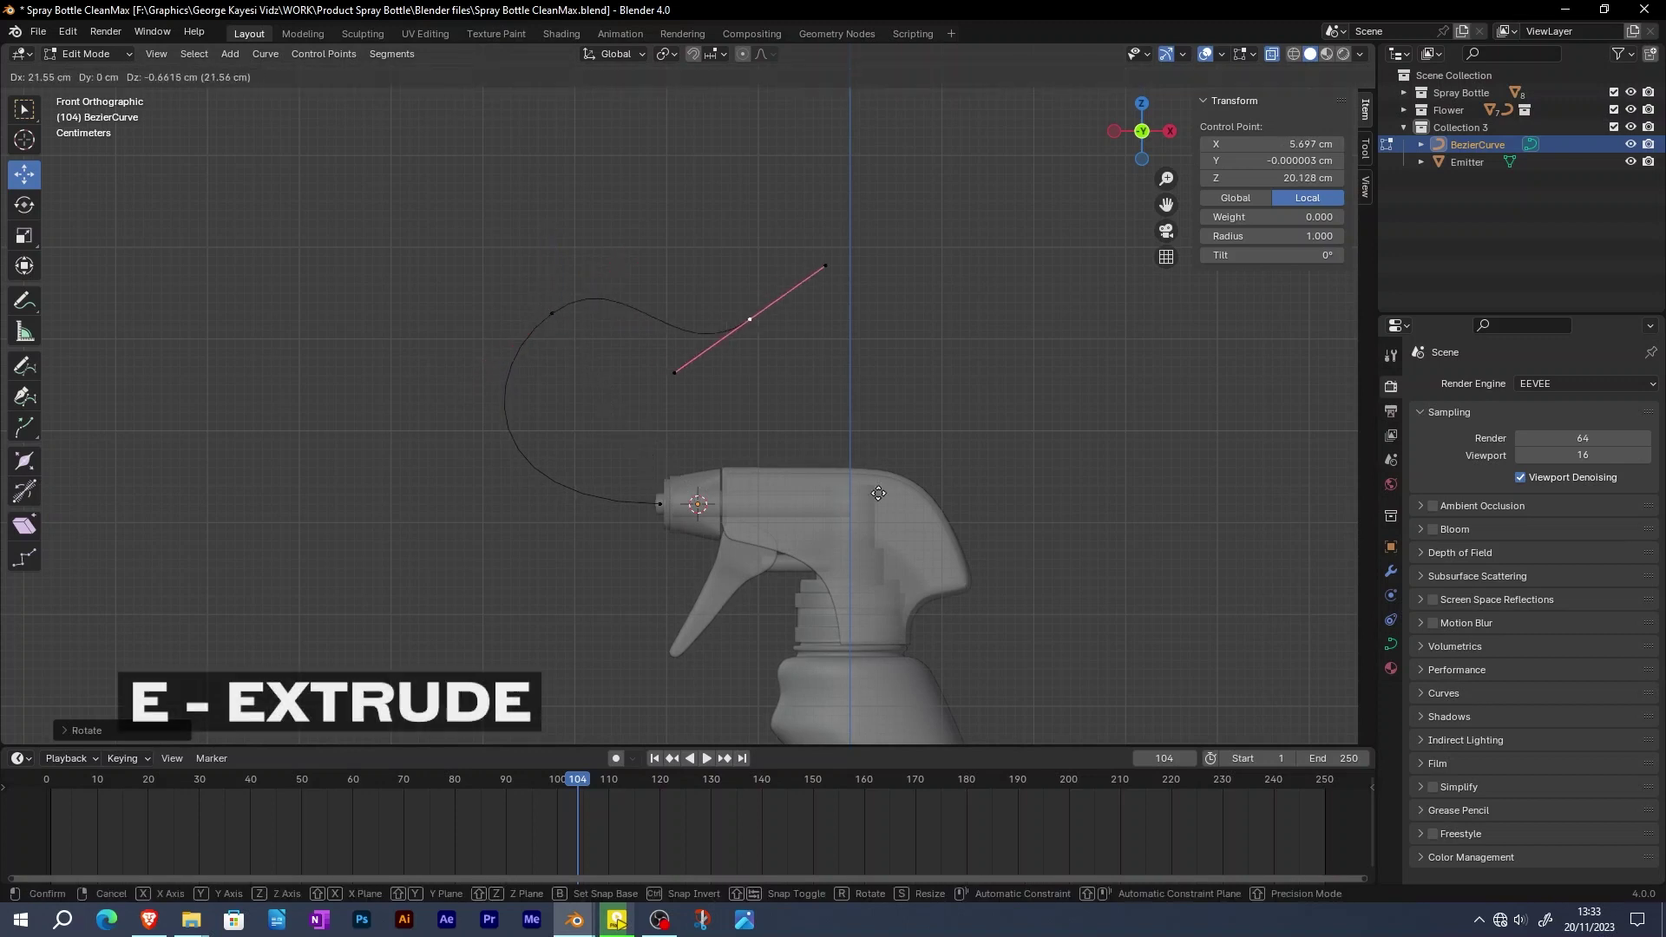
click(1154, 564)
Shift the top-left control point's handle farther right
click(628, 261)
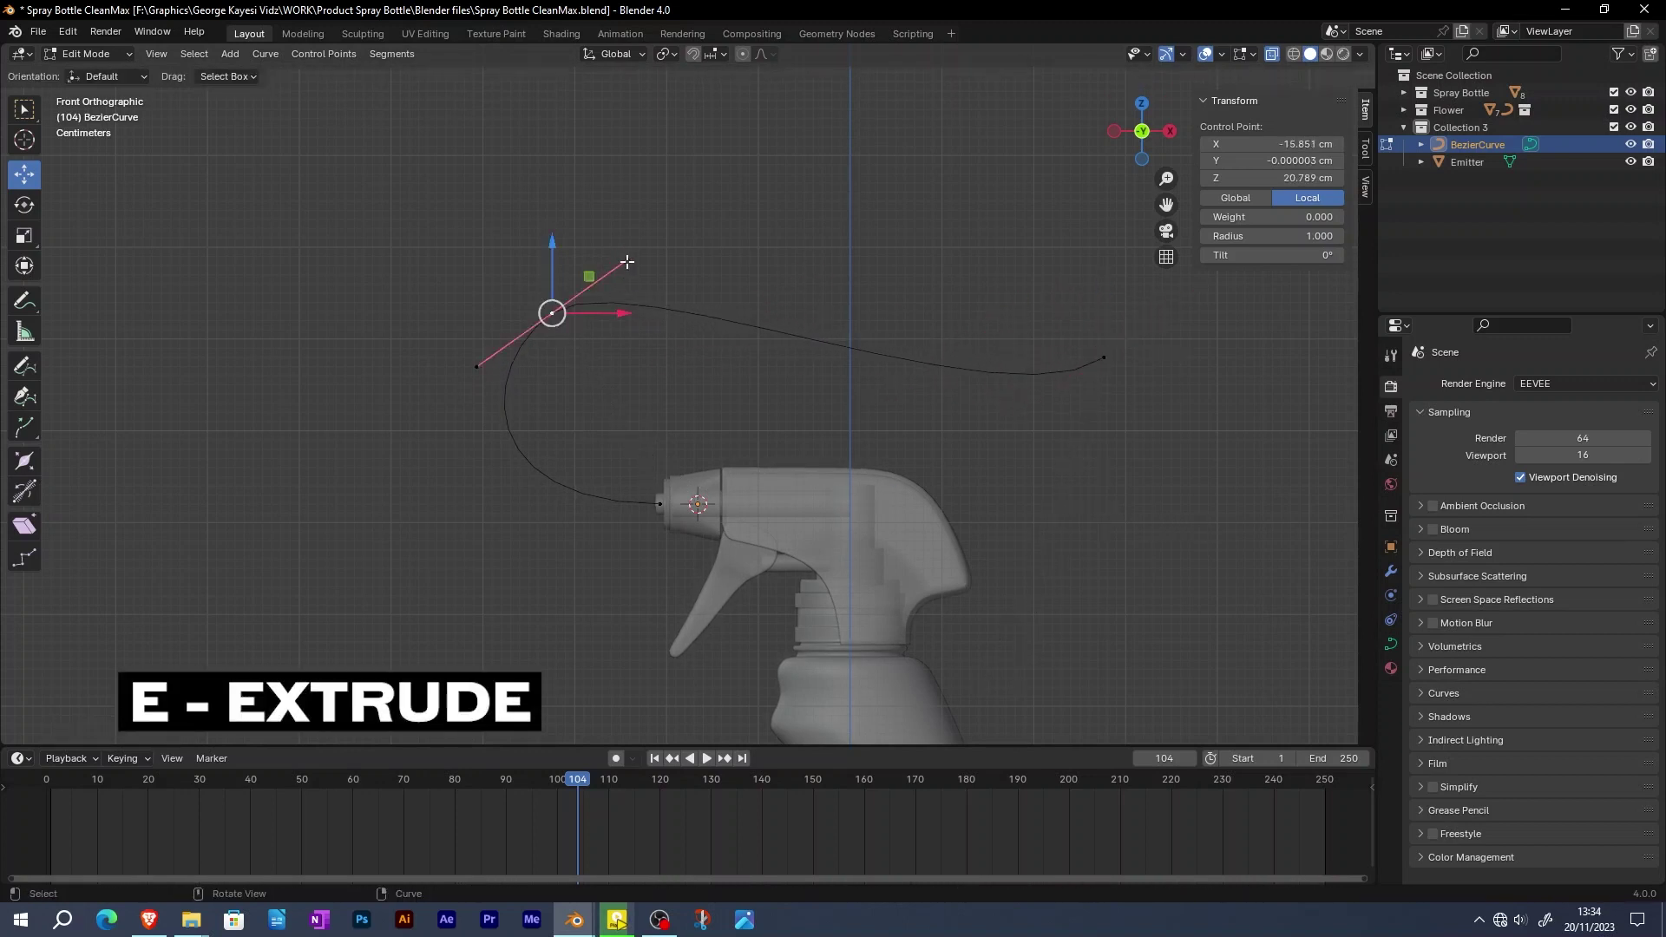
key(g)
click(773, 297)
scroll(658, 443, down, 2)
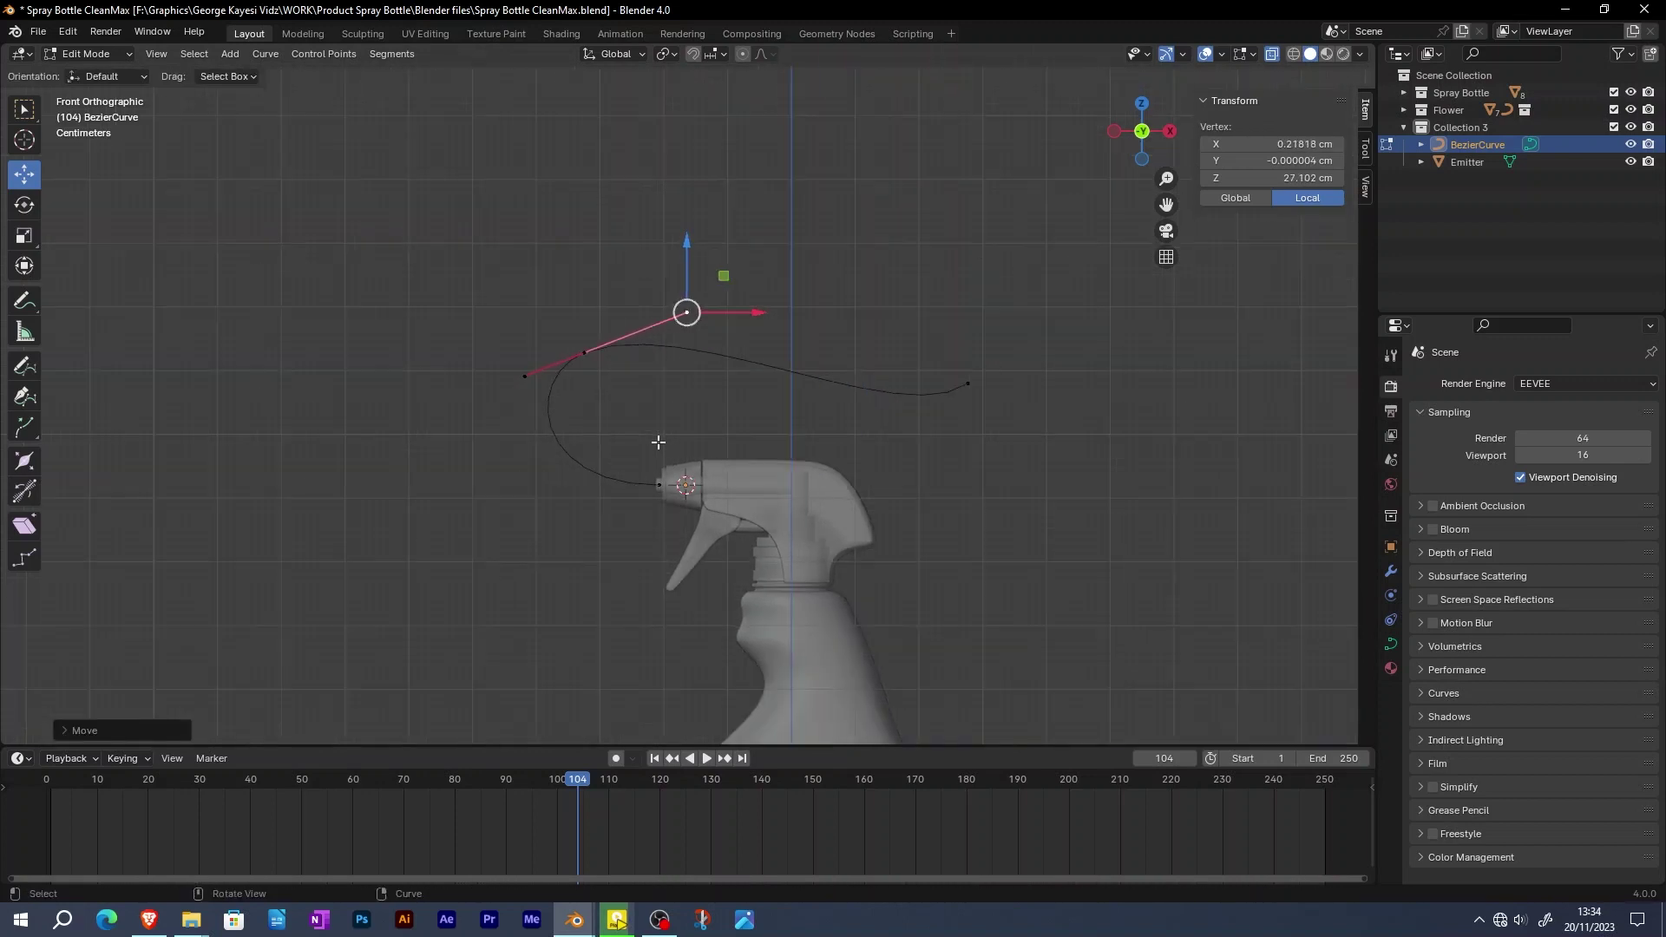
Orbit around the bottle, then reselect the curve and re-enter Edit Mode
key(Tab)
click(512, 490)
middle_drag(499, 497, 562, 491)
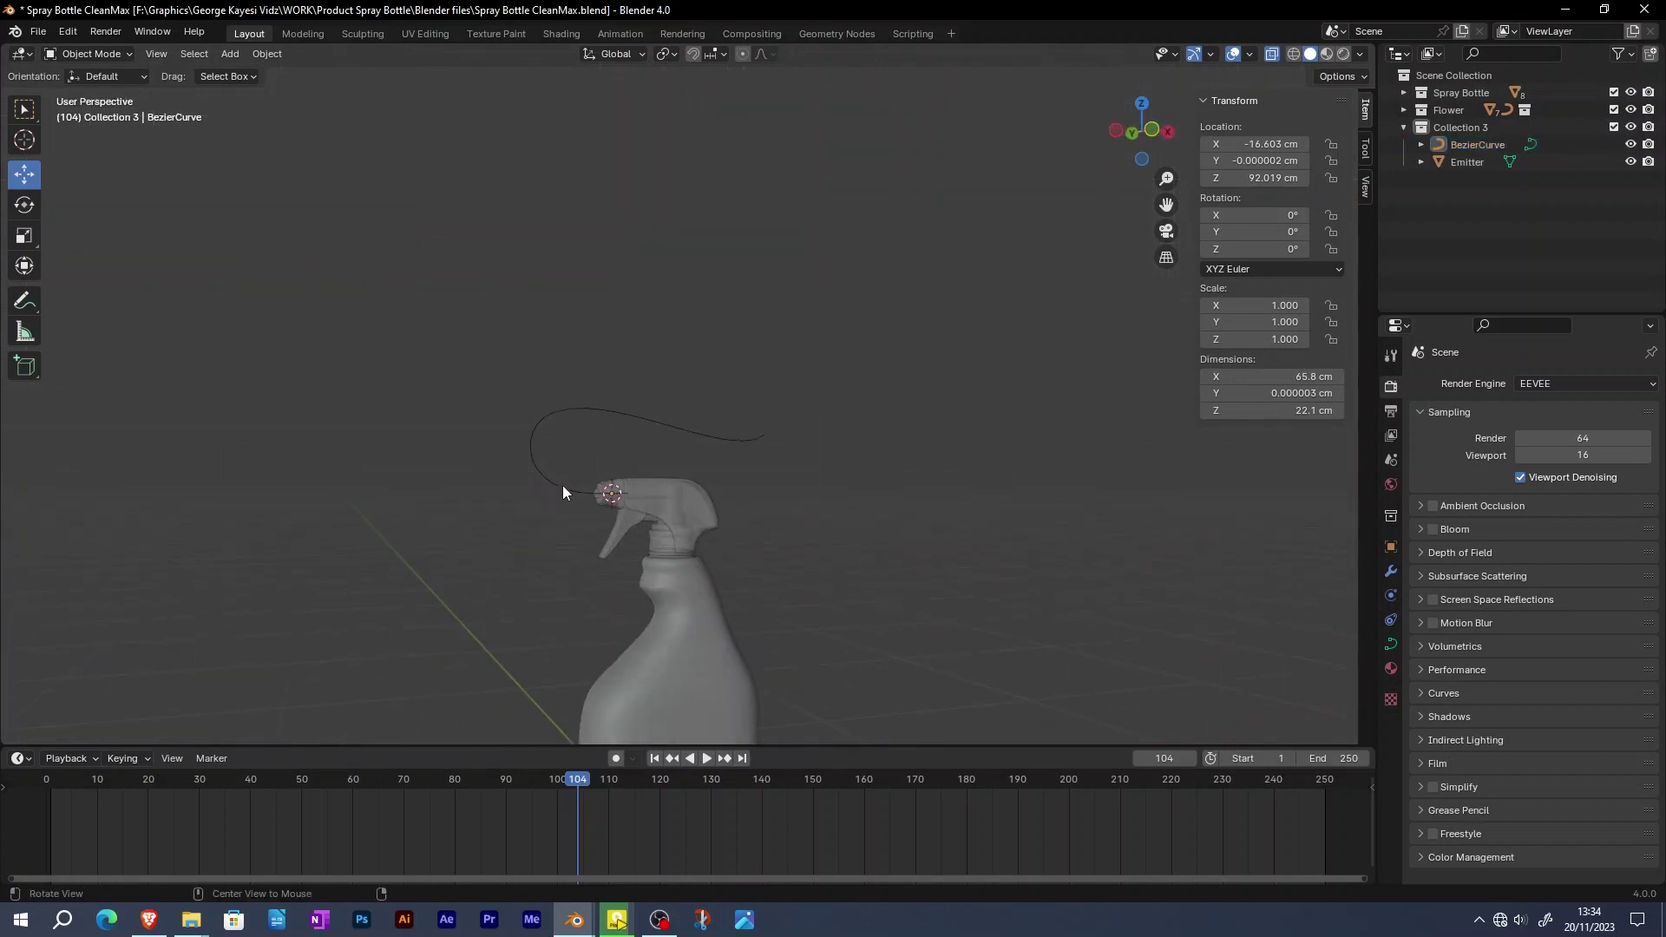
scroll(564, 486, up, 5)
click(559, 455)
key(Tab)
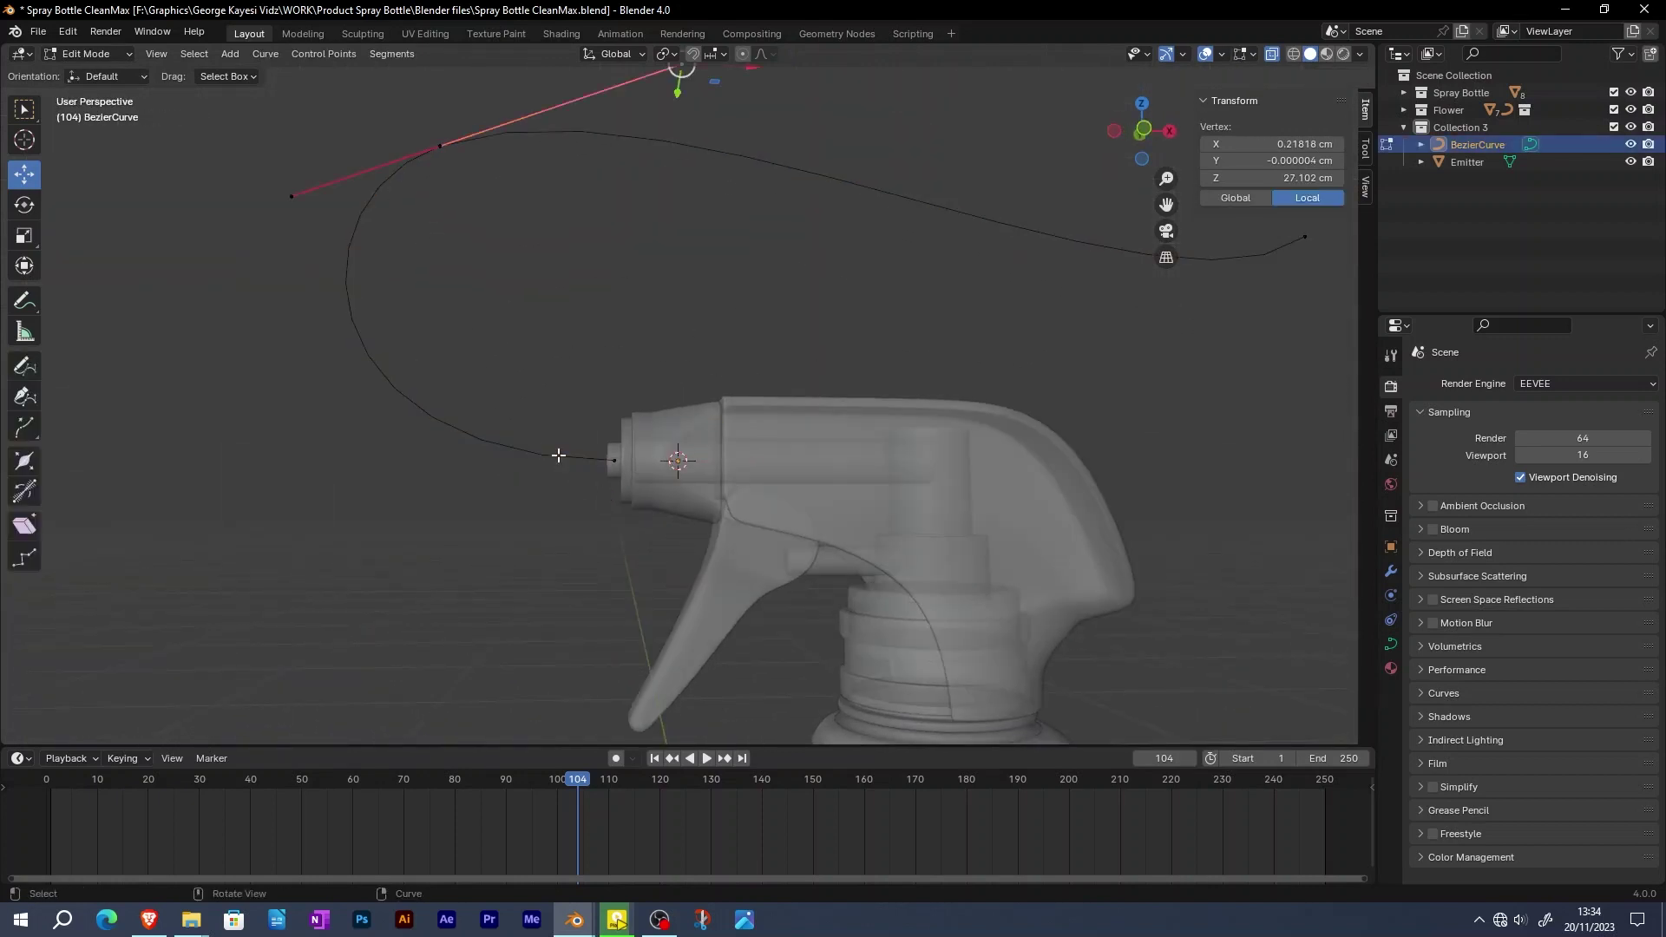
scroll(559, 454, up, 5)
Snap the 3D cursor to the curve's end point at the nozzle
click(703, 470)
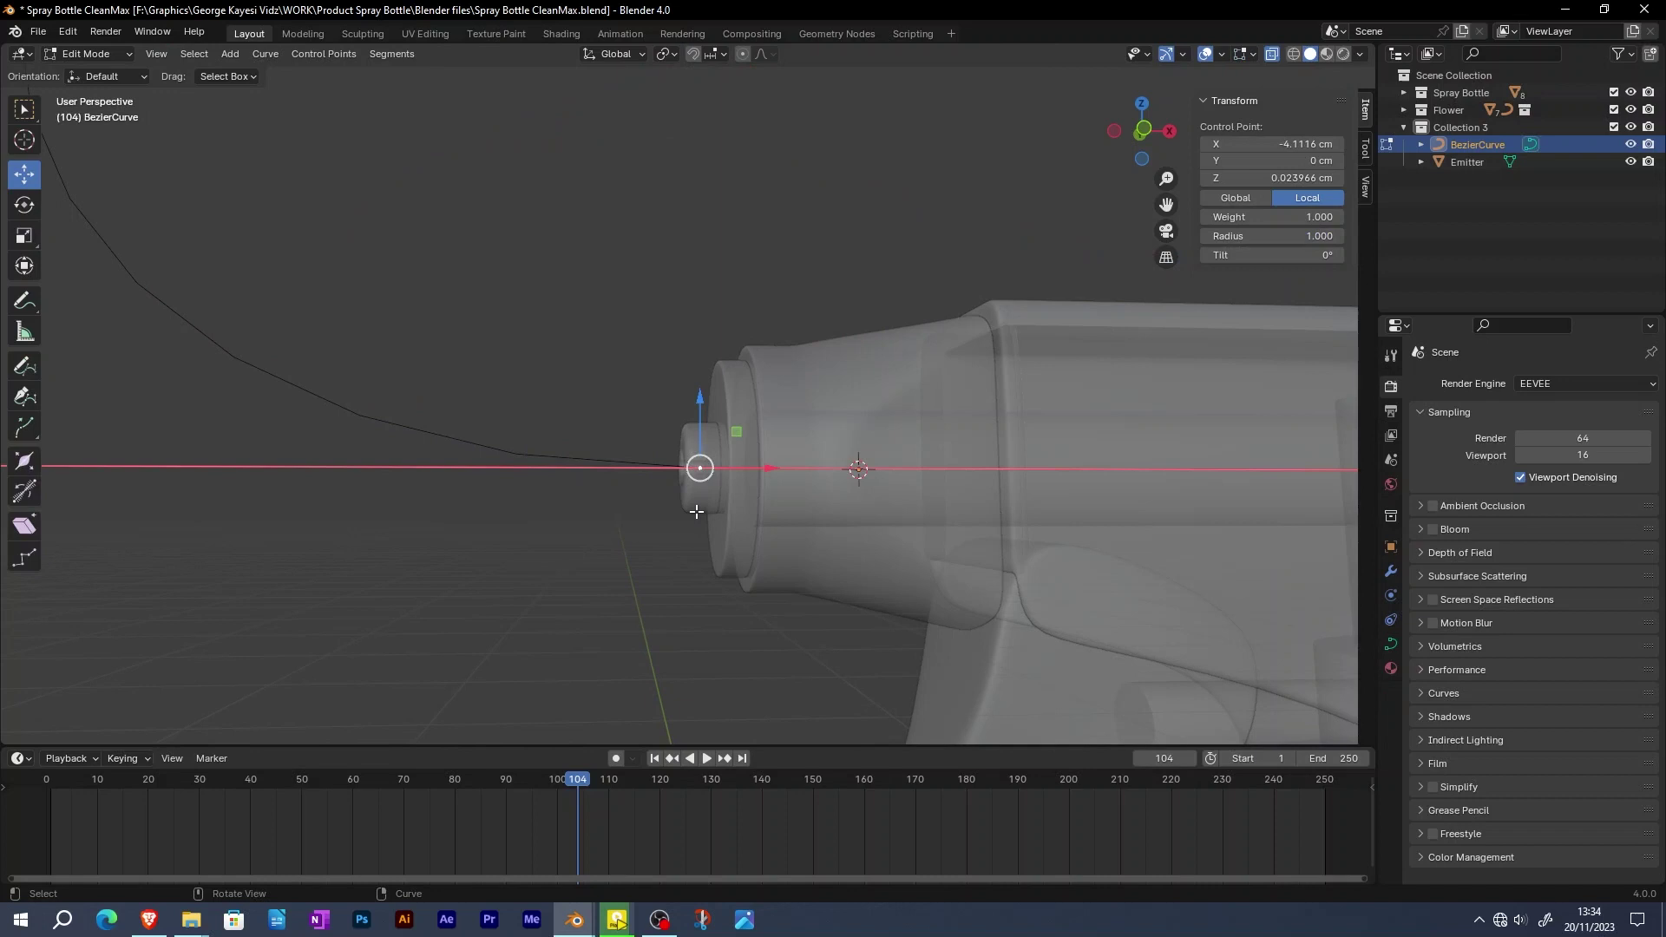
key(shift+s)
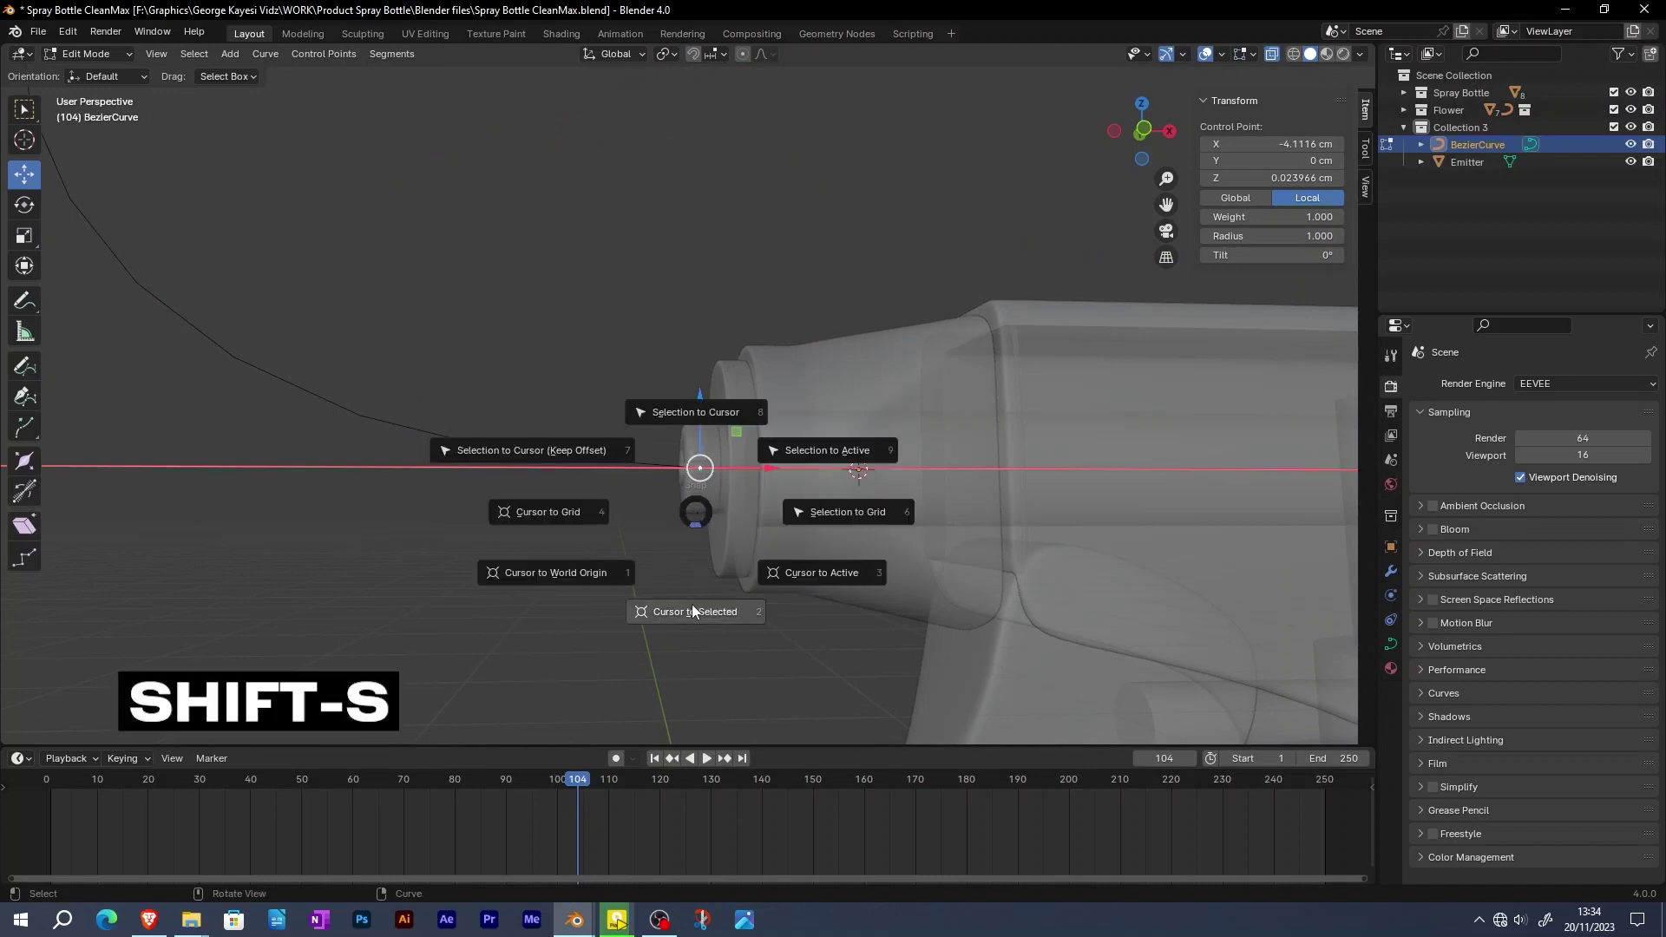
click(692, 608)
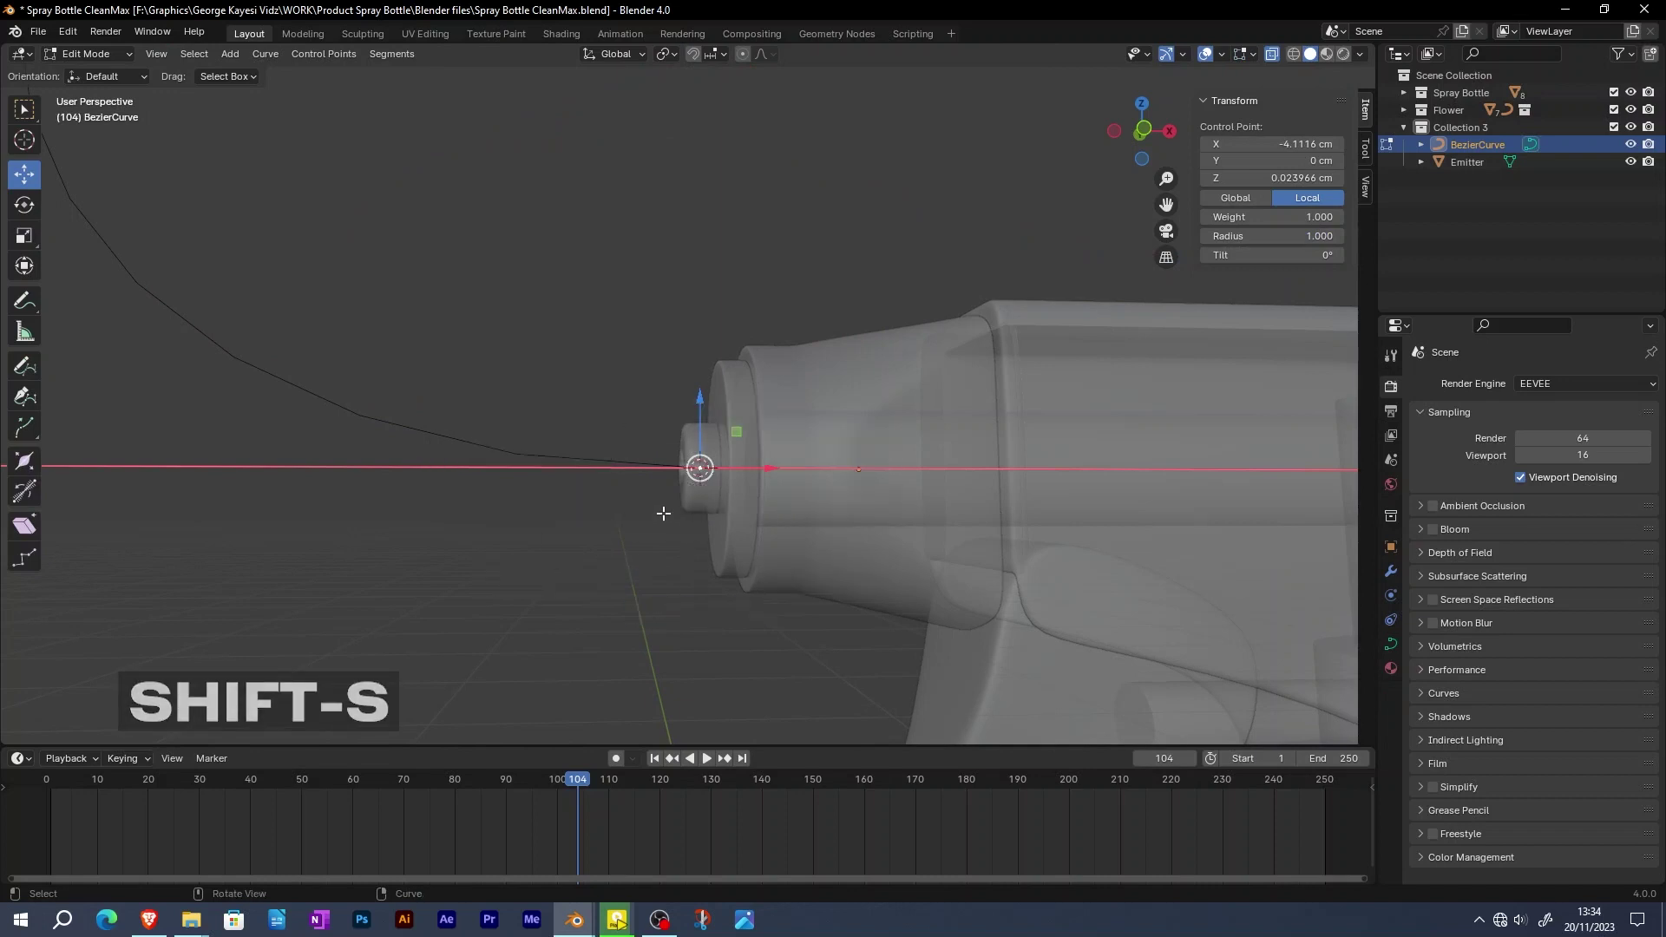
Set the curve's origin to the 3D cursor, at X -20.715 cm, Z 92.043 cm
key(Tab)
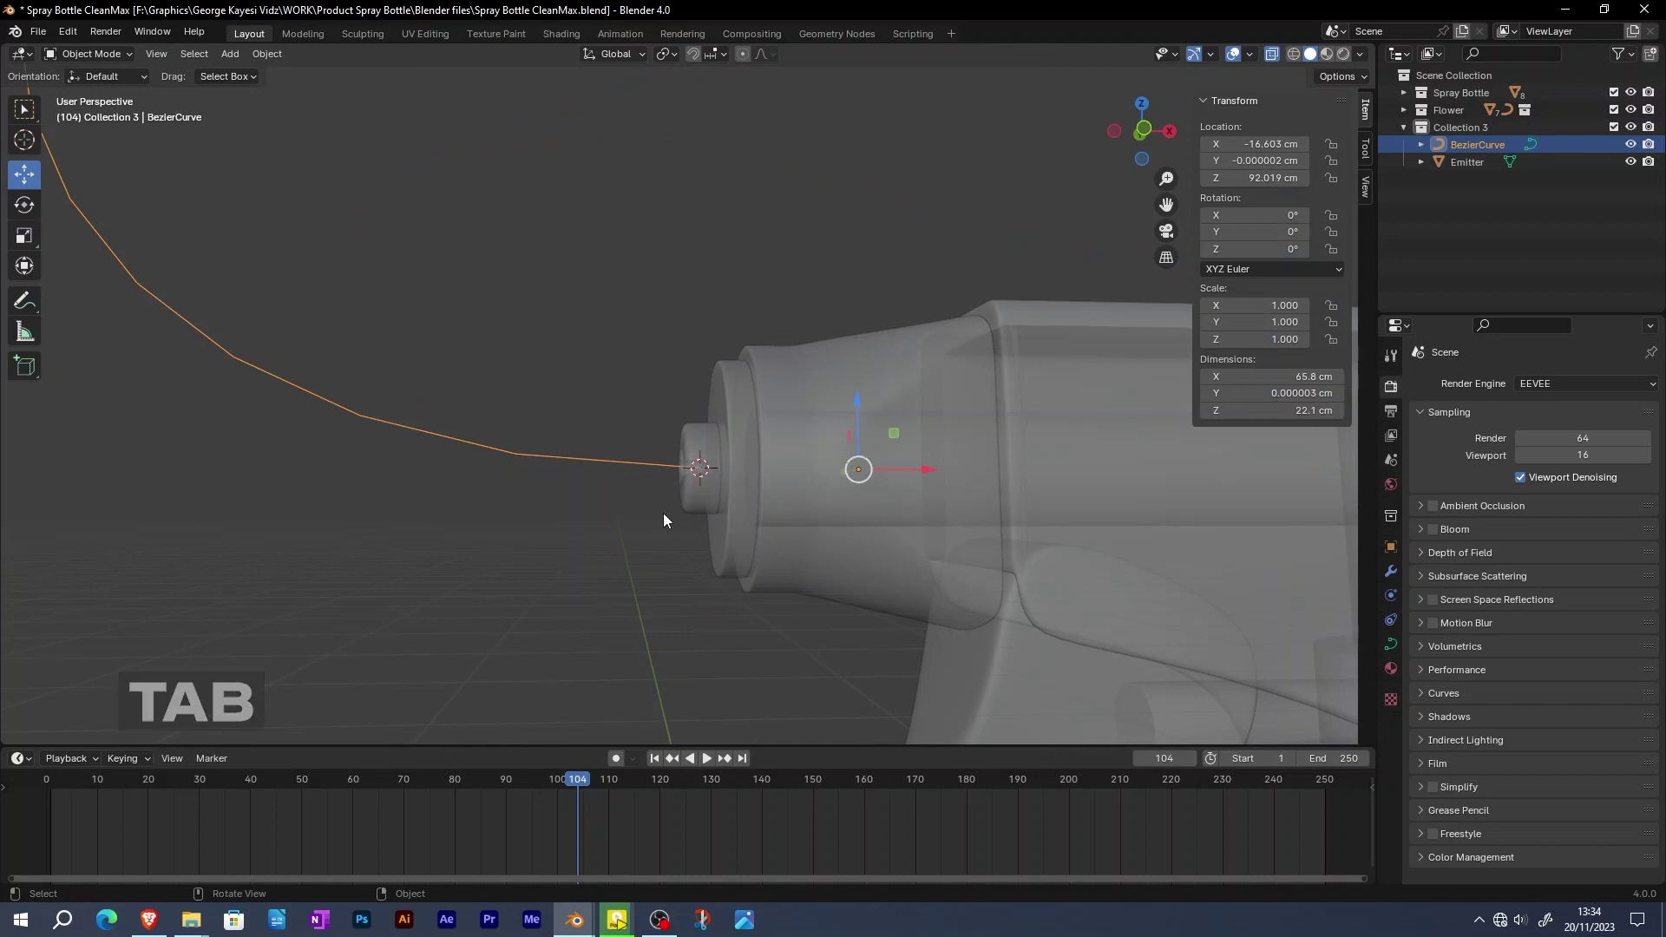
click(268, 54)
mouse_move(289, 93)
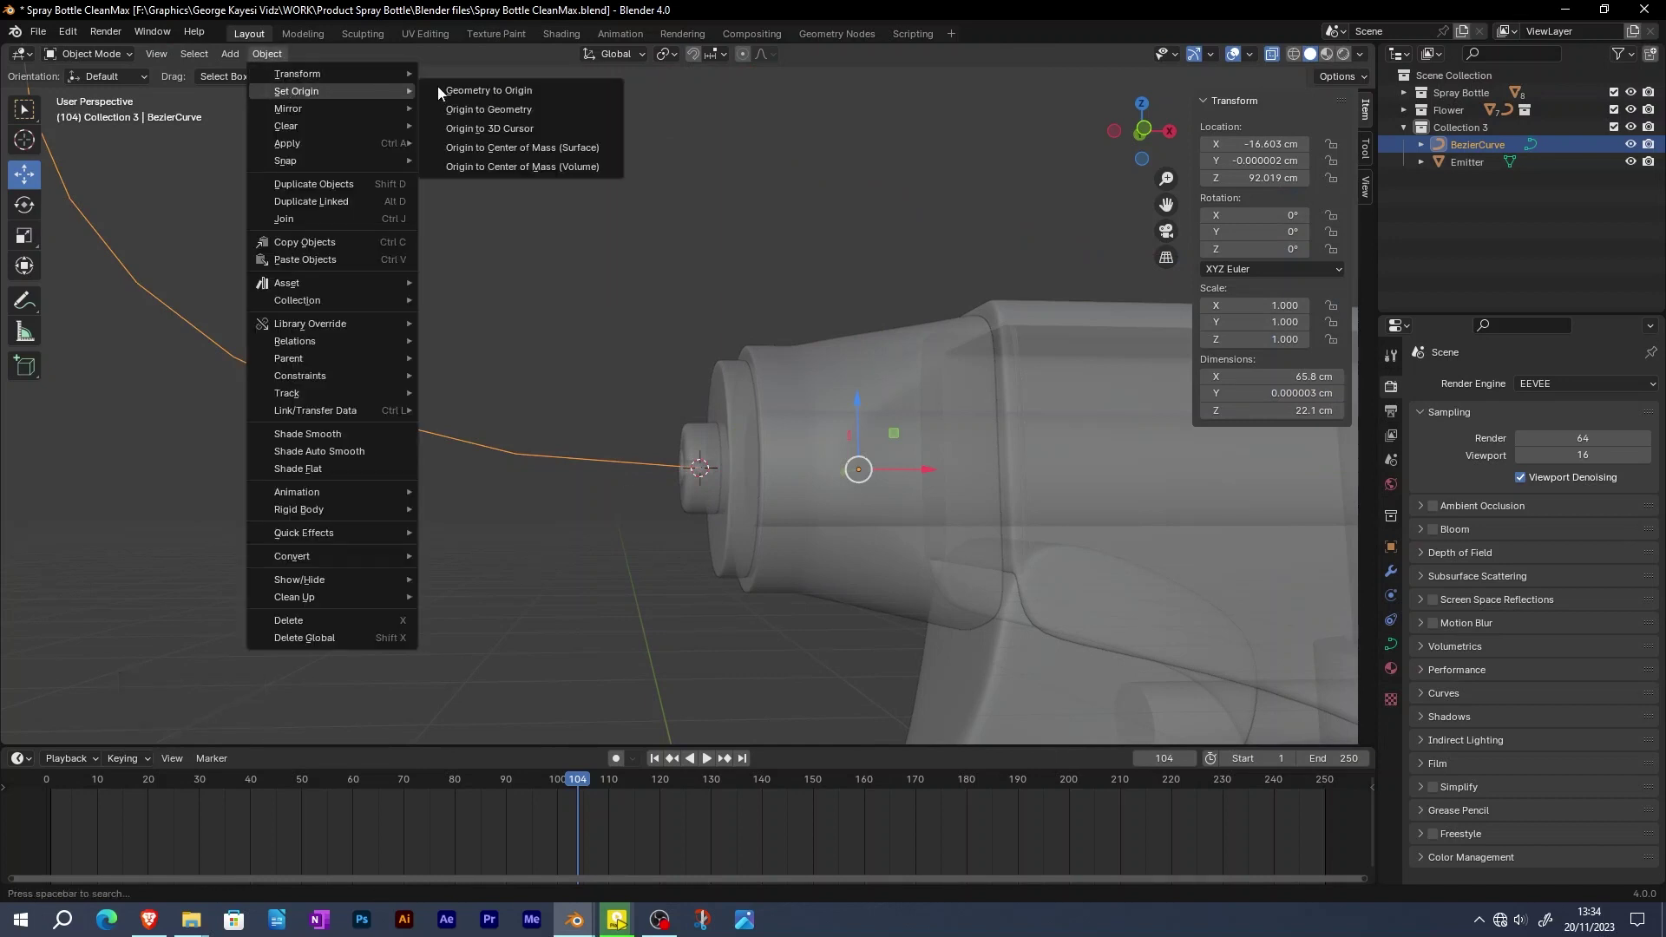
click(492, 130)
scroll(584, 310, down, 3)
middle_drag(590, 321, 647, 398)
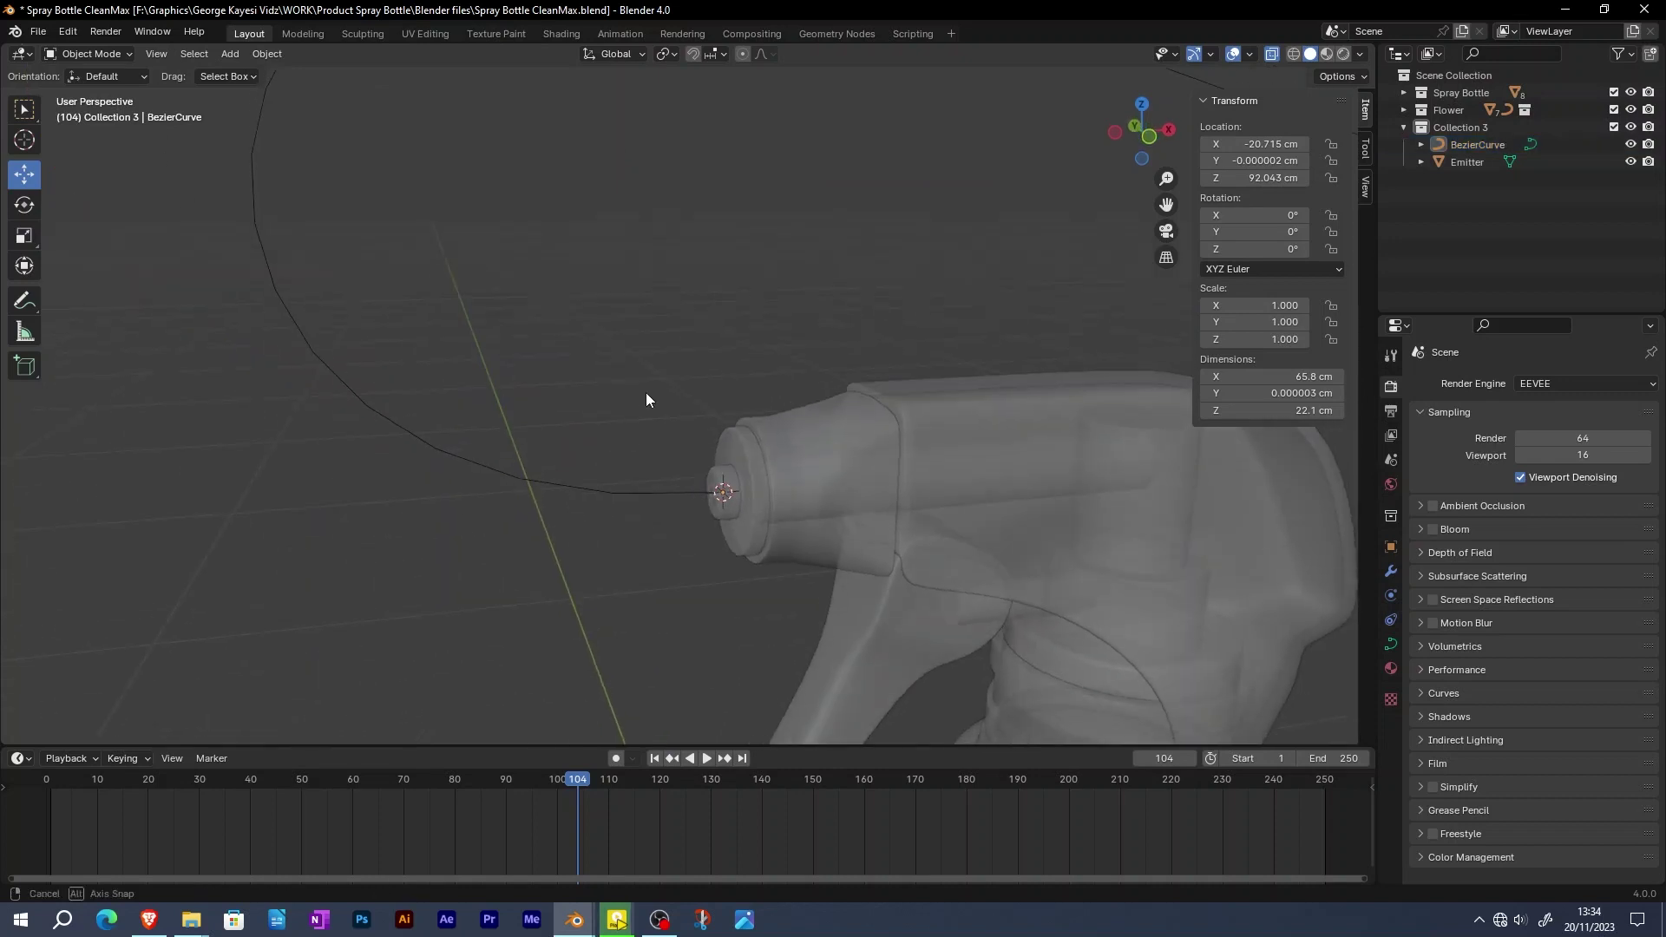
mouse_move(636, 494)
middle_down()
mouse_move(691, 491)
mouse_move(632, 467)
mouse_move(664, 477)
mouse_move(665, 400)
middle_up()
Turn off X-ray and add a particle system to the Emitter sphere
scroll(666, 469, down, 2)
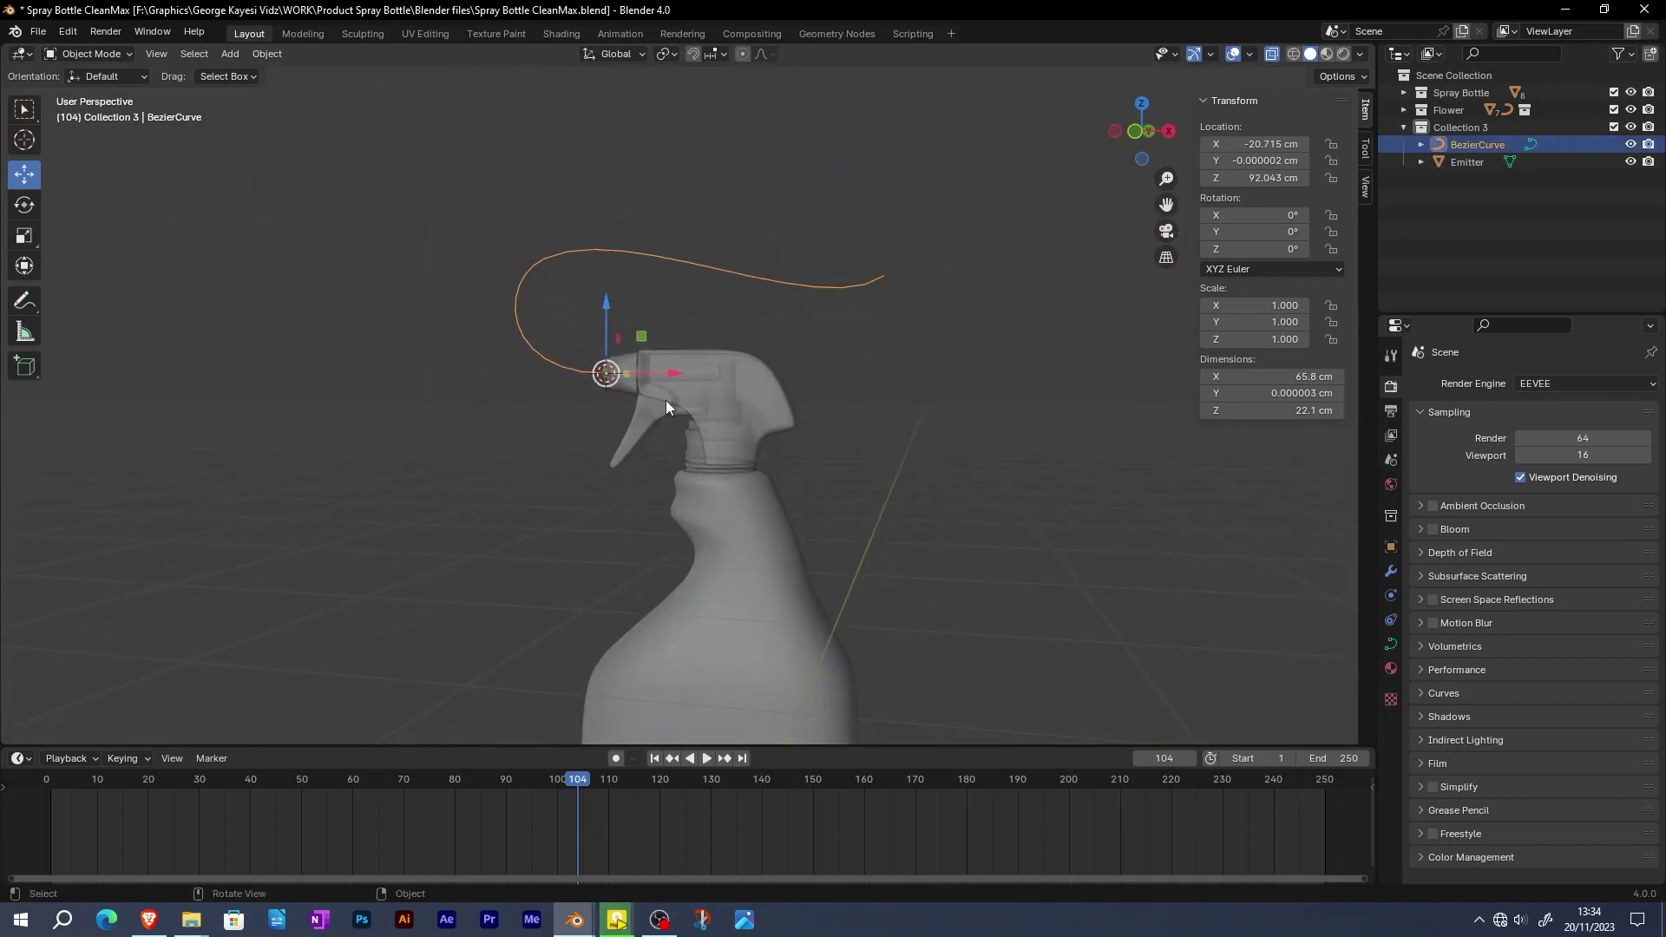
click(1272, 55)
click(1118, 334)
click(1468, 163)
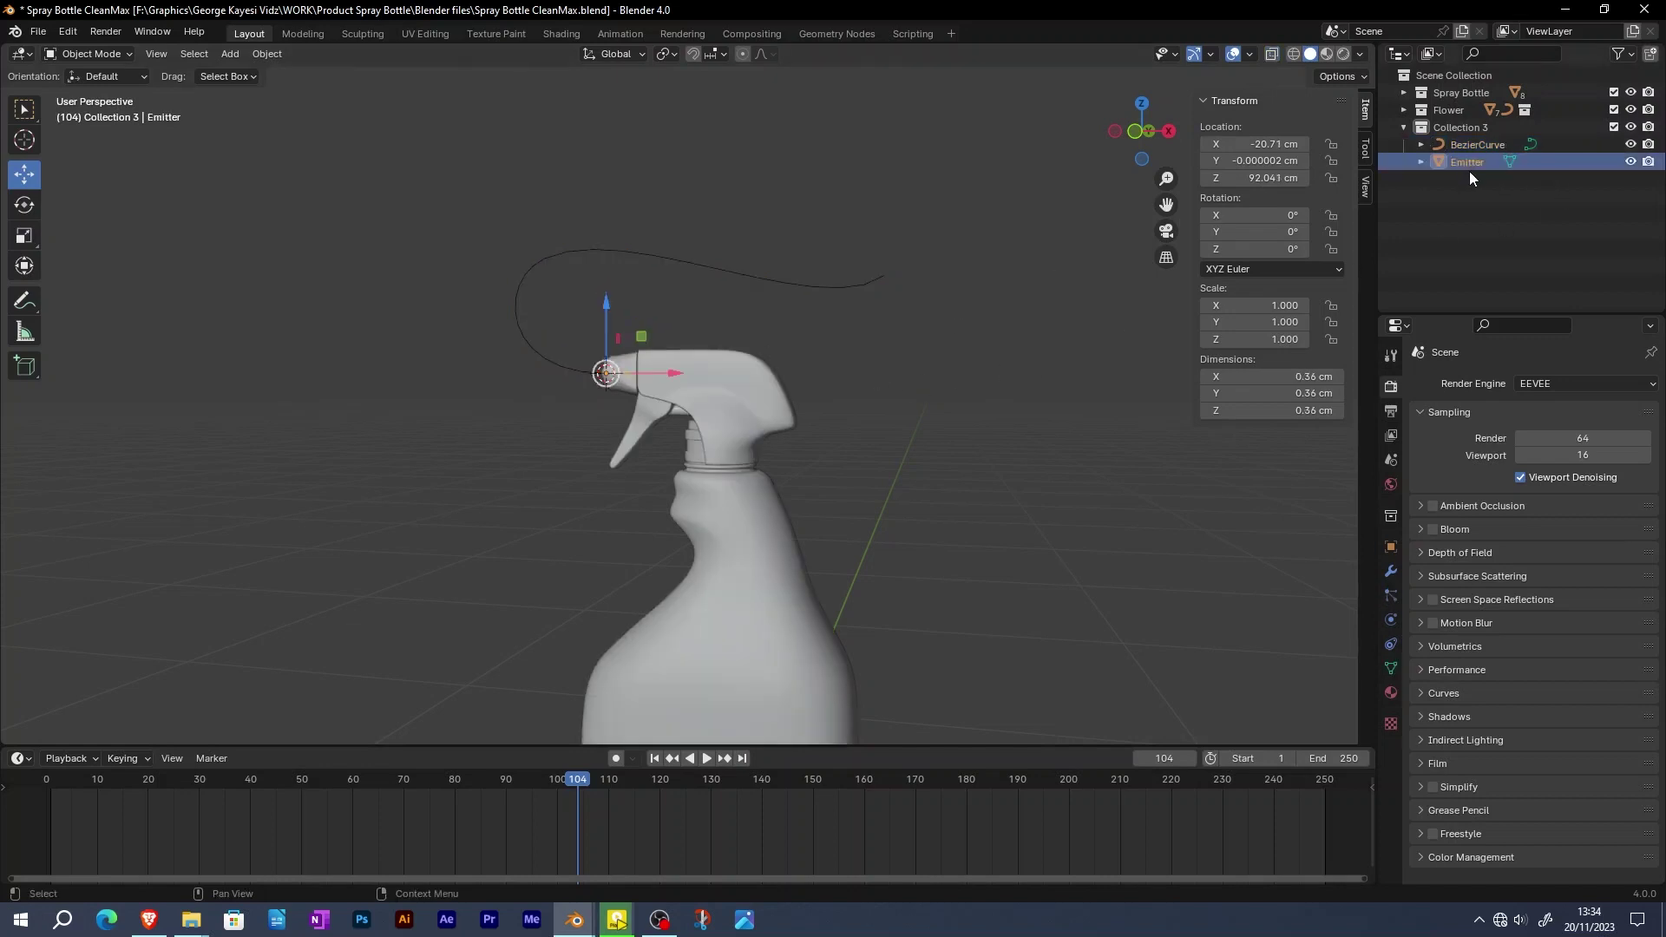
click(1392, 595)
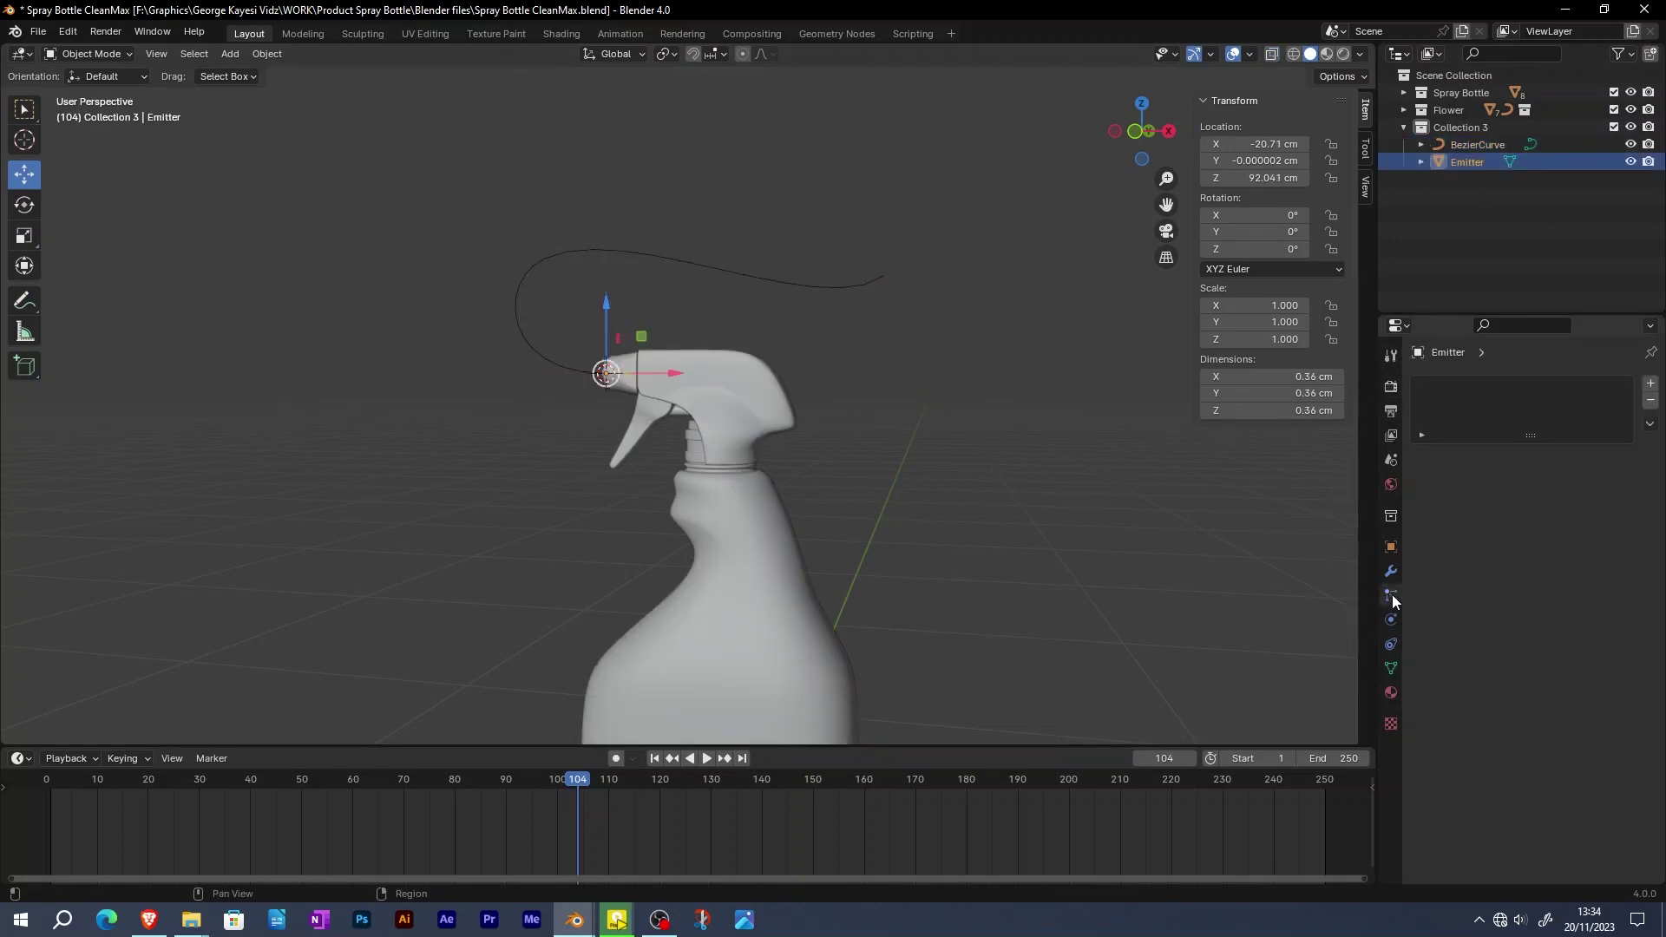
click(1651, 385)
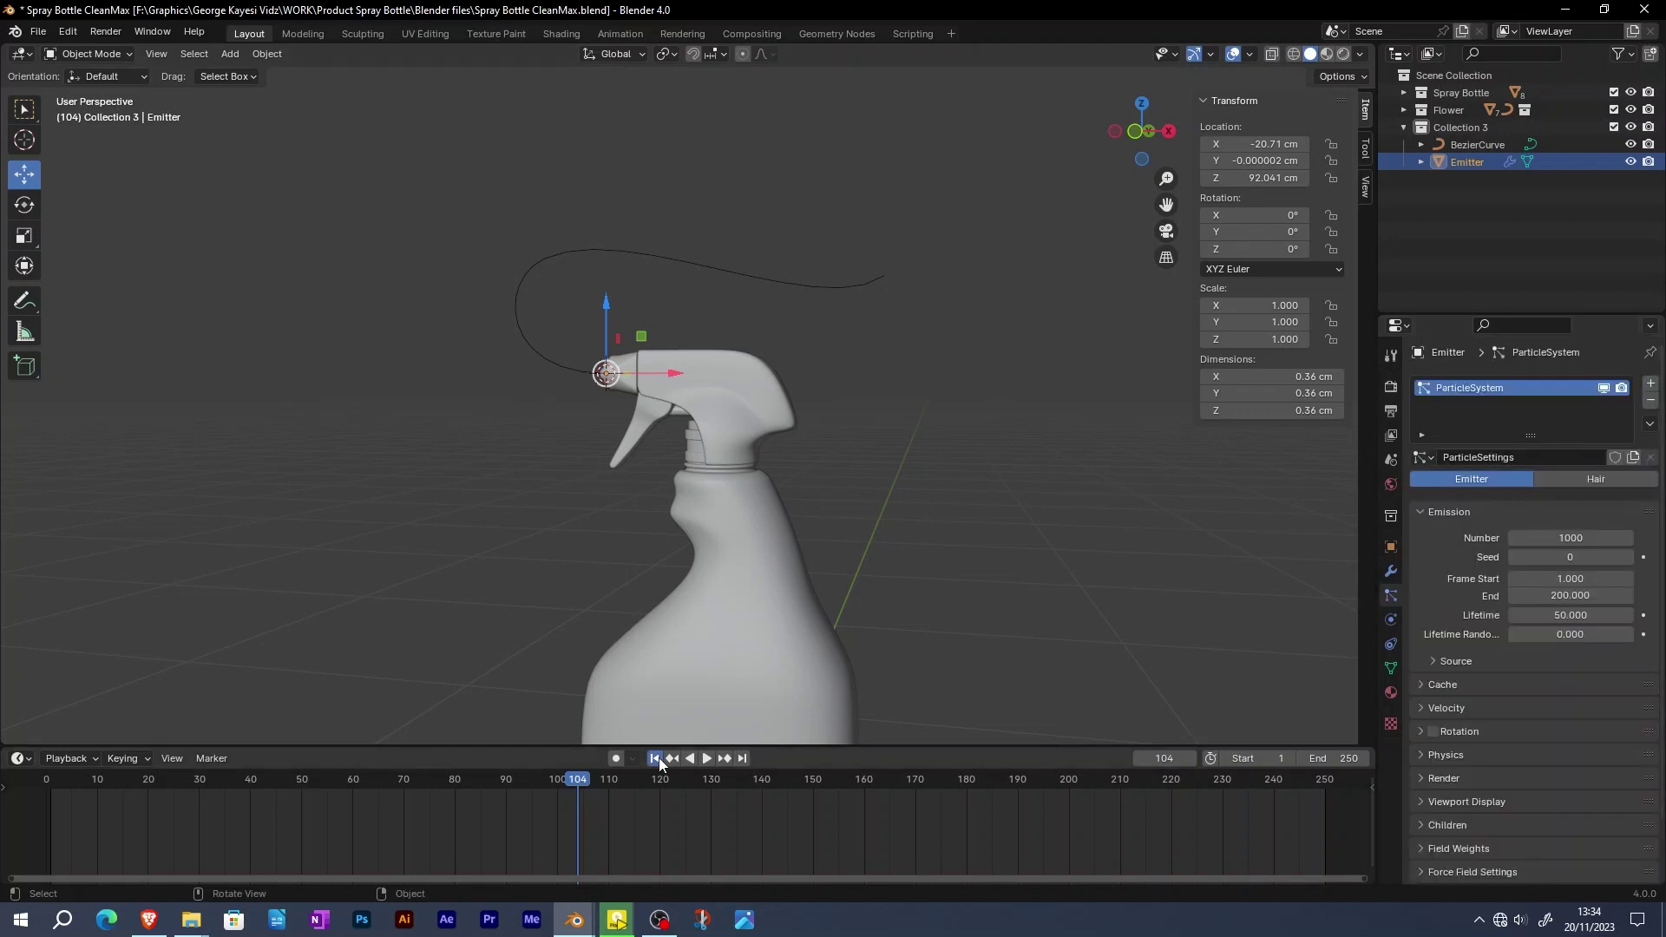
Play the animation from frame 1 to watch particles fall, then rewind
click(657, 758)
click(706, 758)
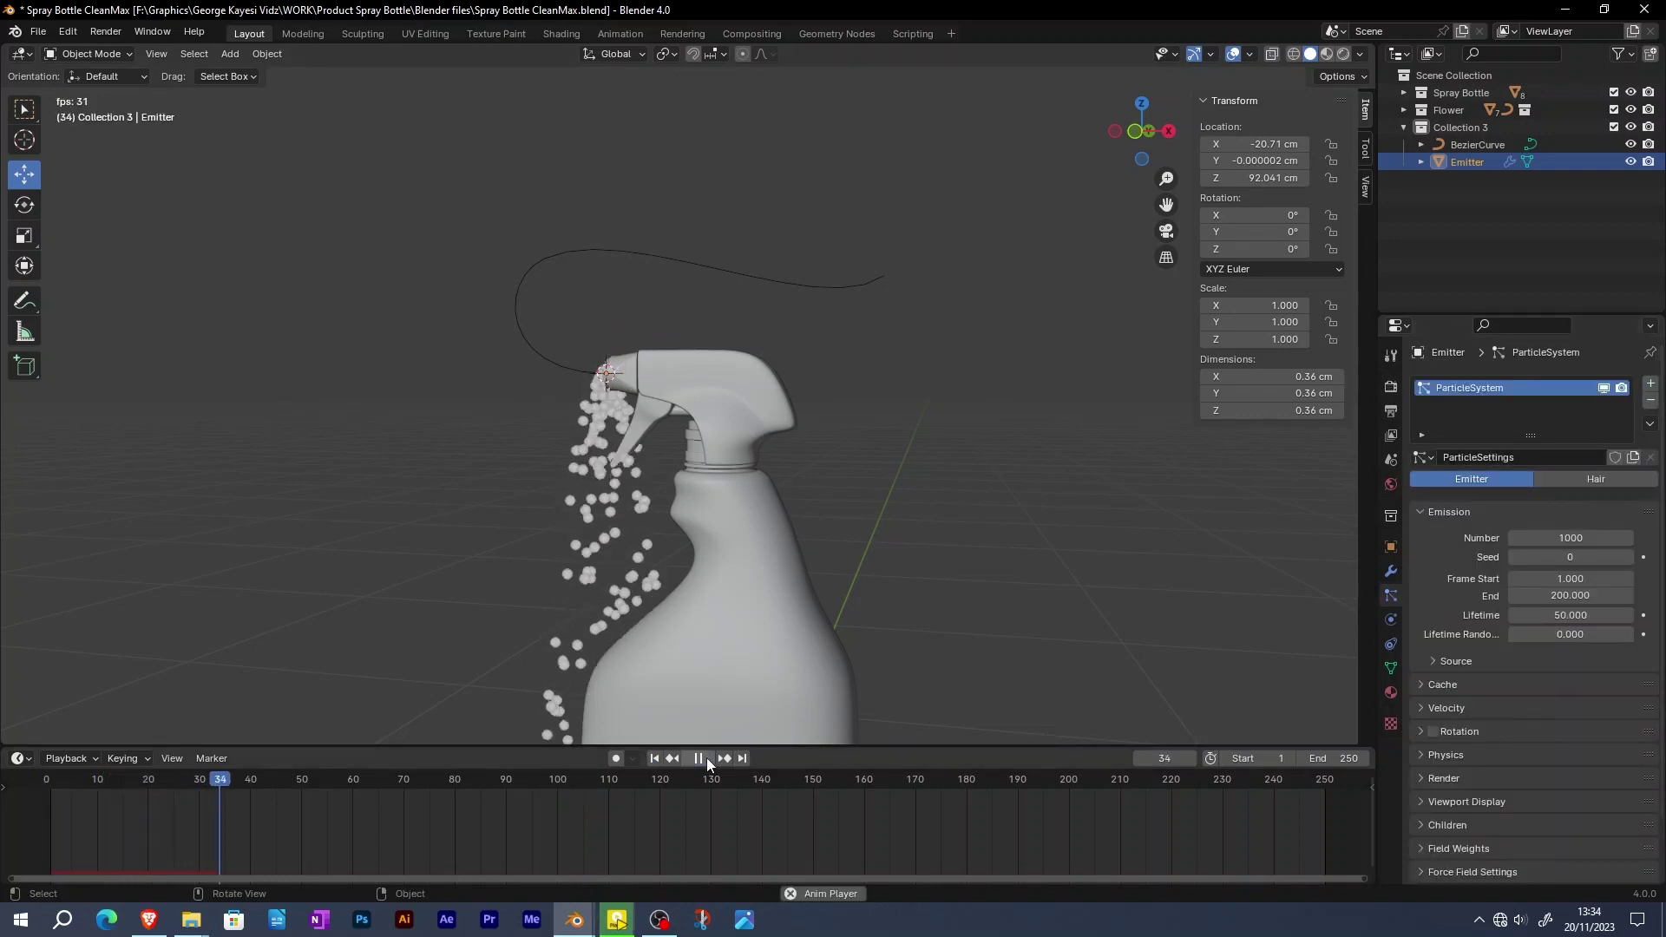
click(707, 757)
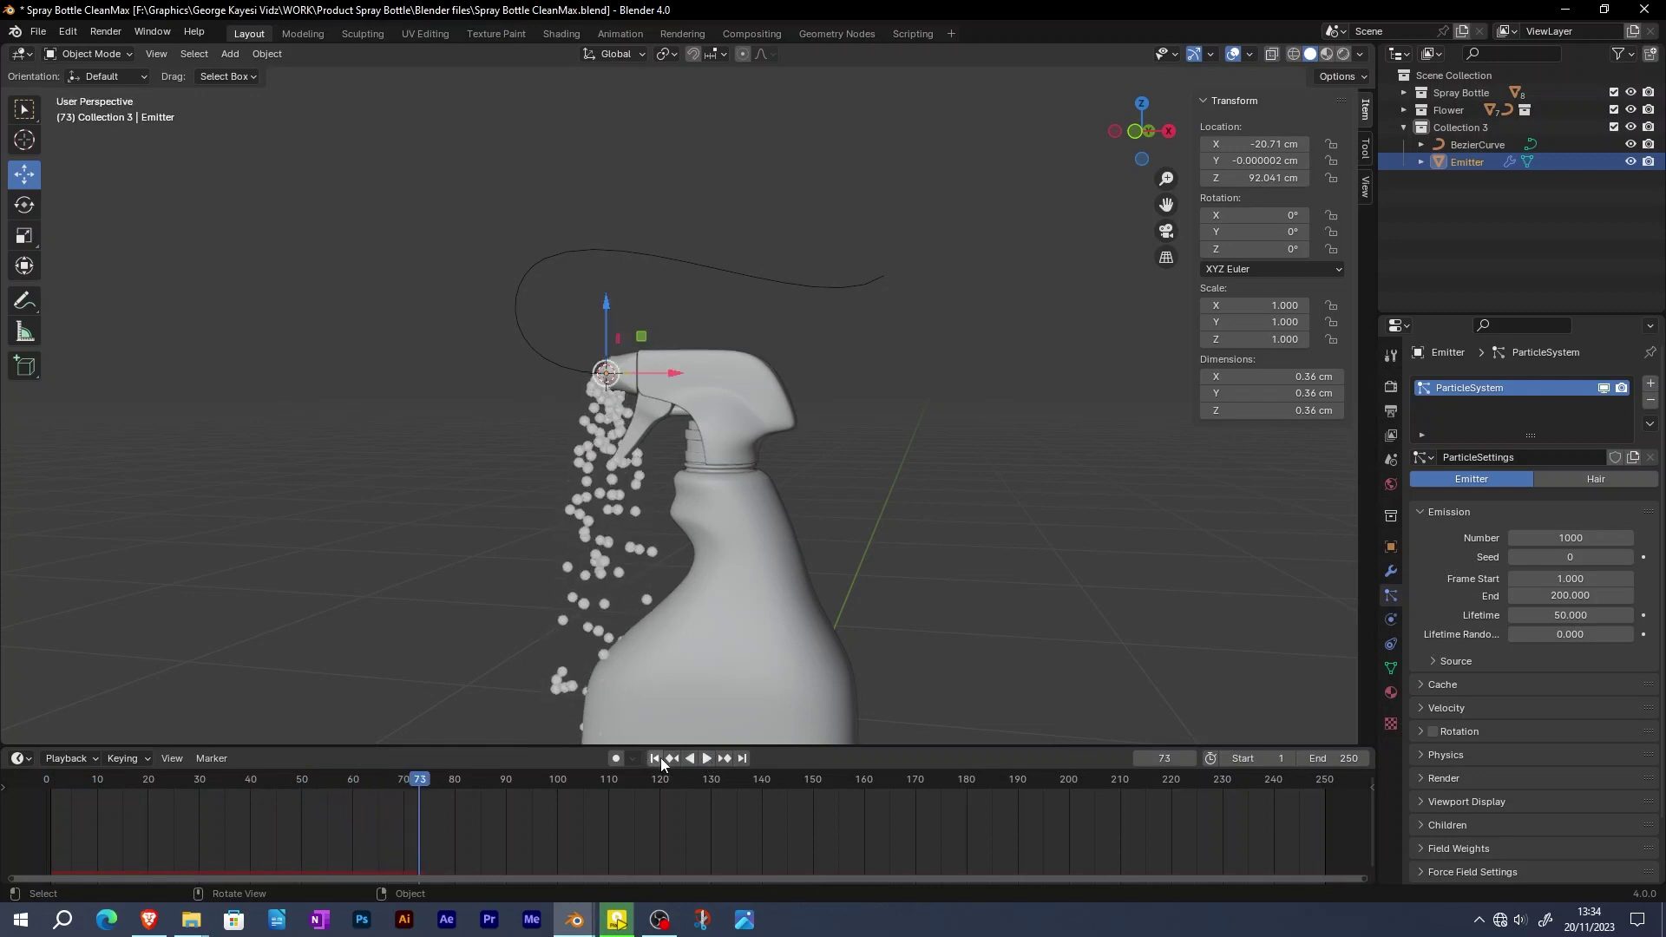
click(655, 758)
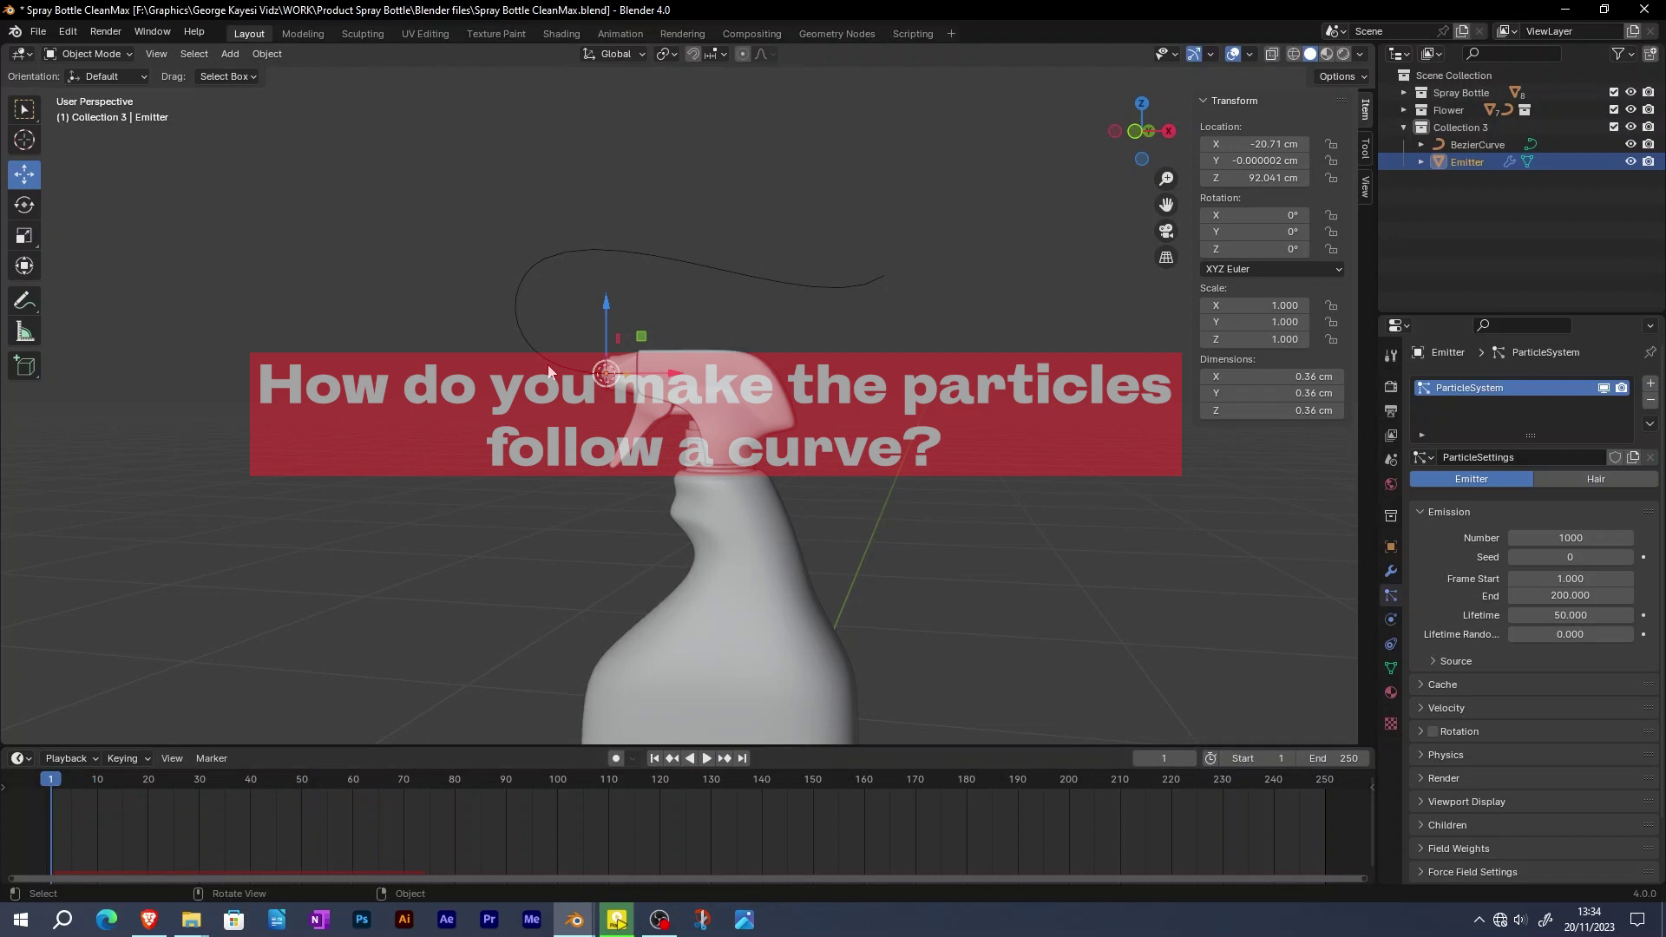
Add a Curve Guide force field to the BezierCurve and preview particles following it
click(550, 361)
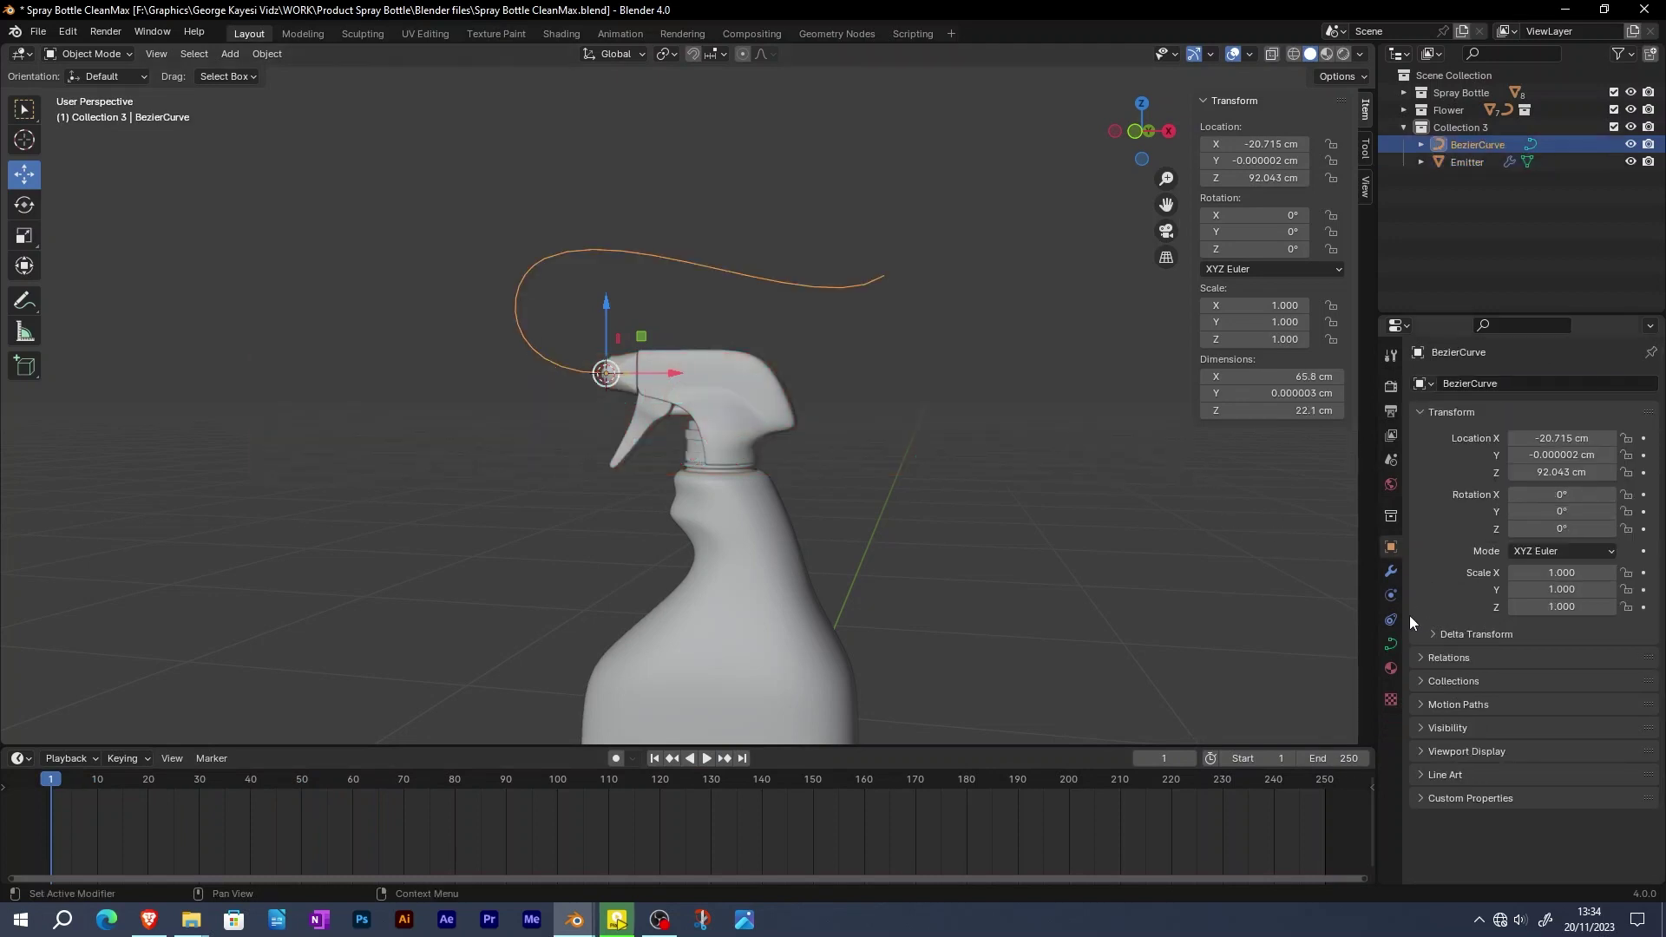
click(1391, 596)
click(1472, 393)
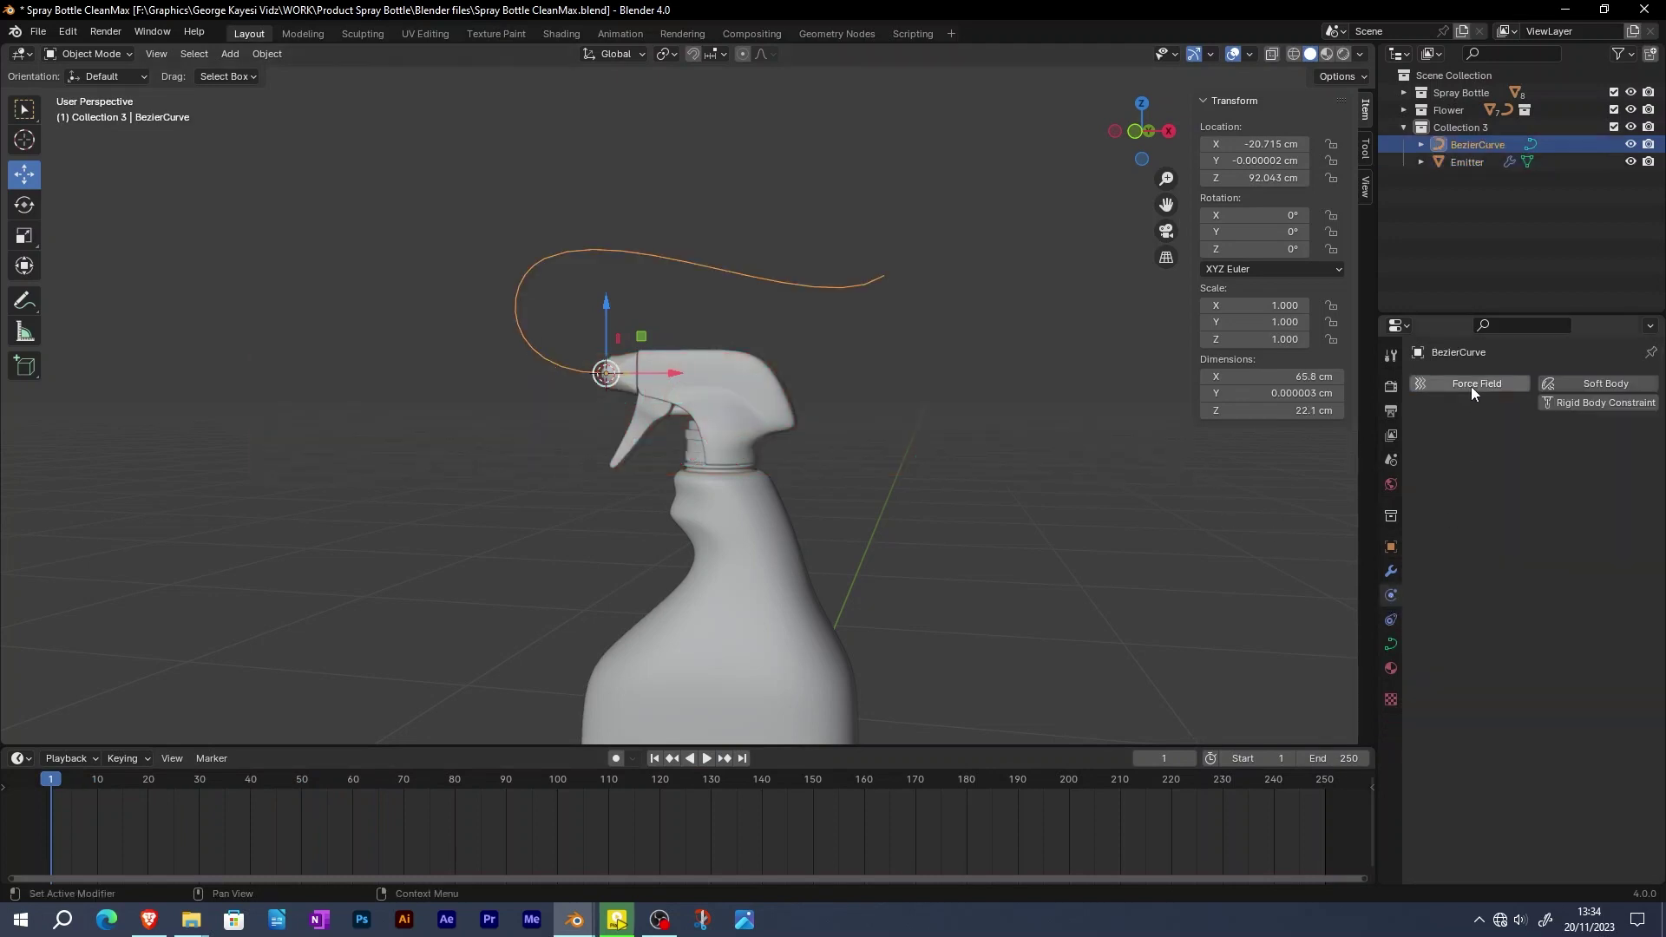
click(1548, 456)
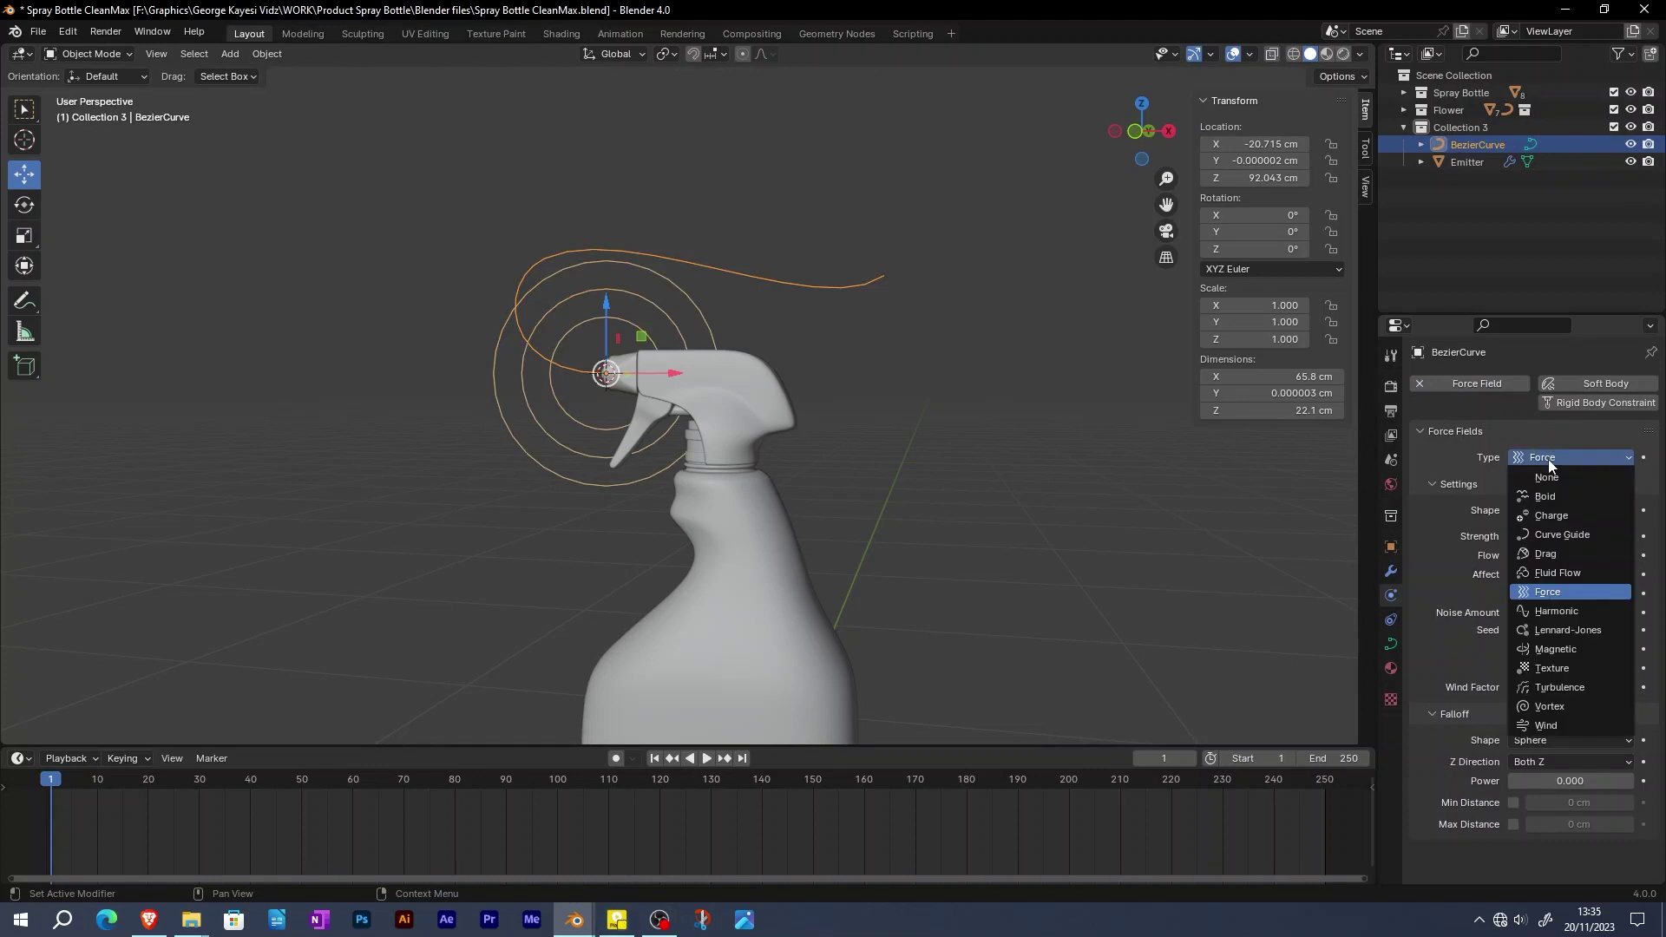
click(1539, 534)
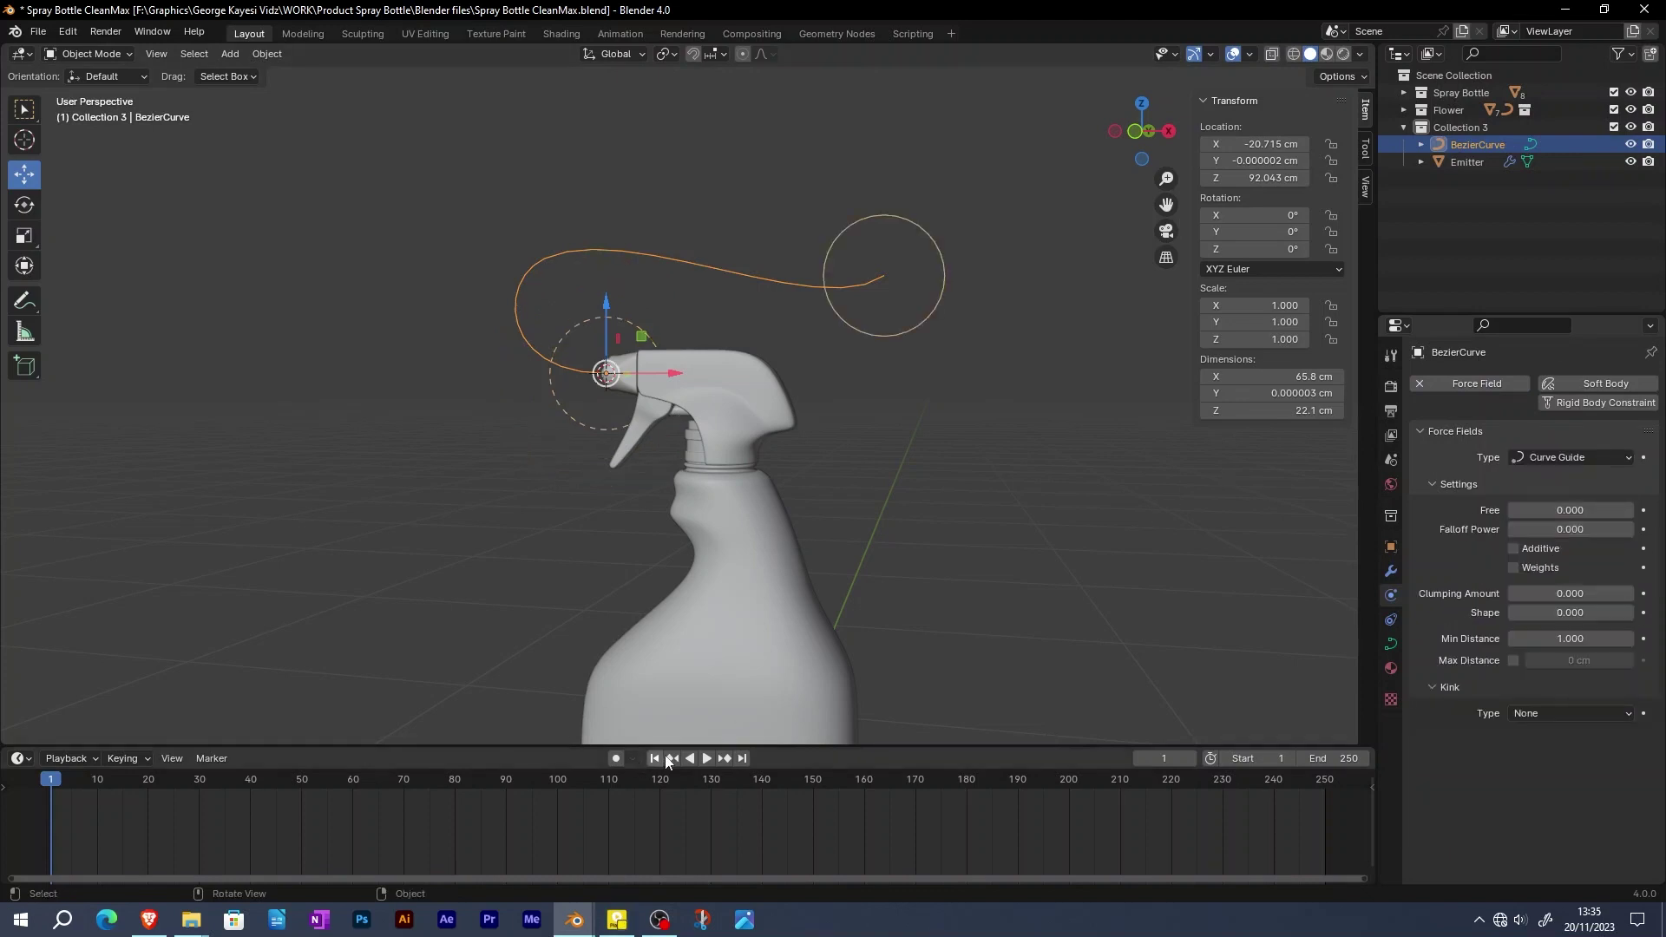
click(708, 758)
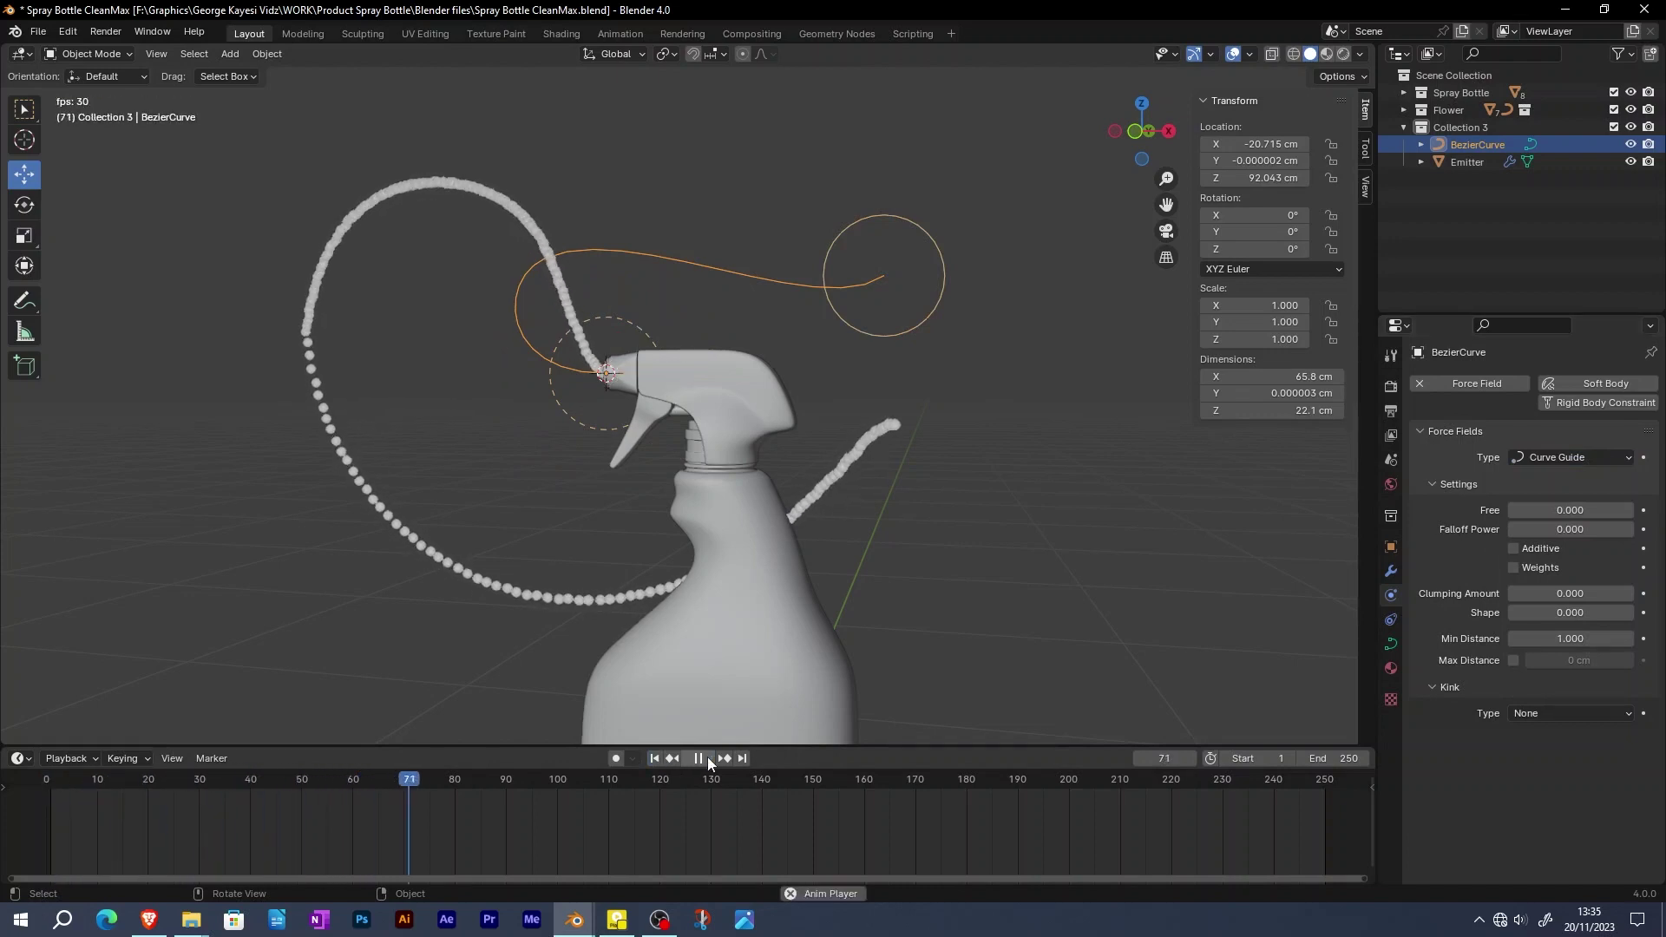
click(707, 757)
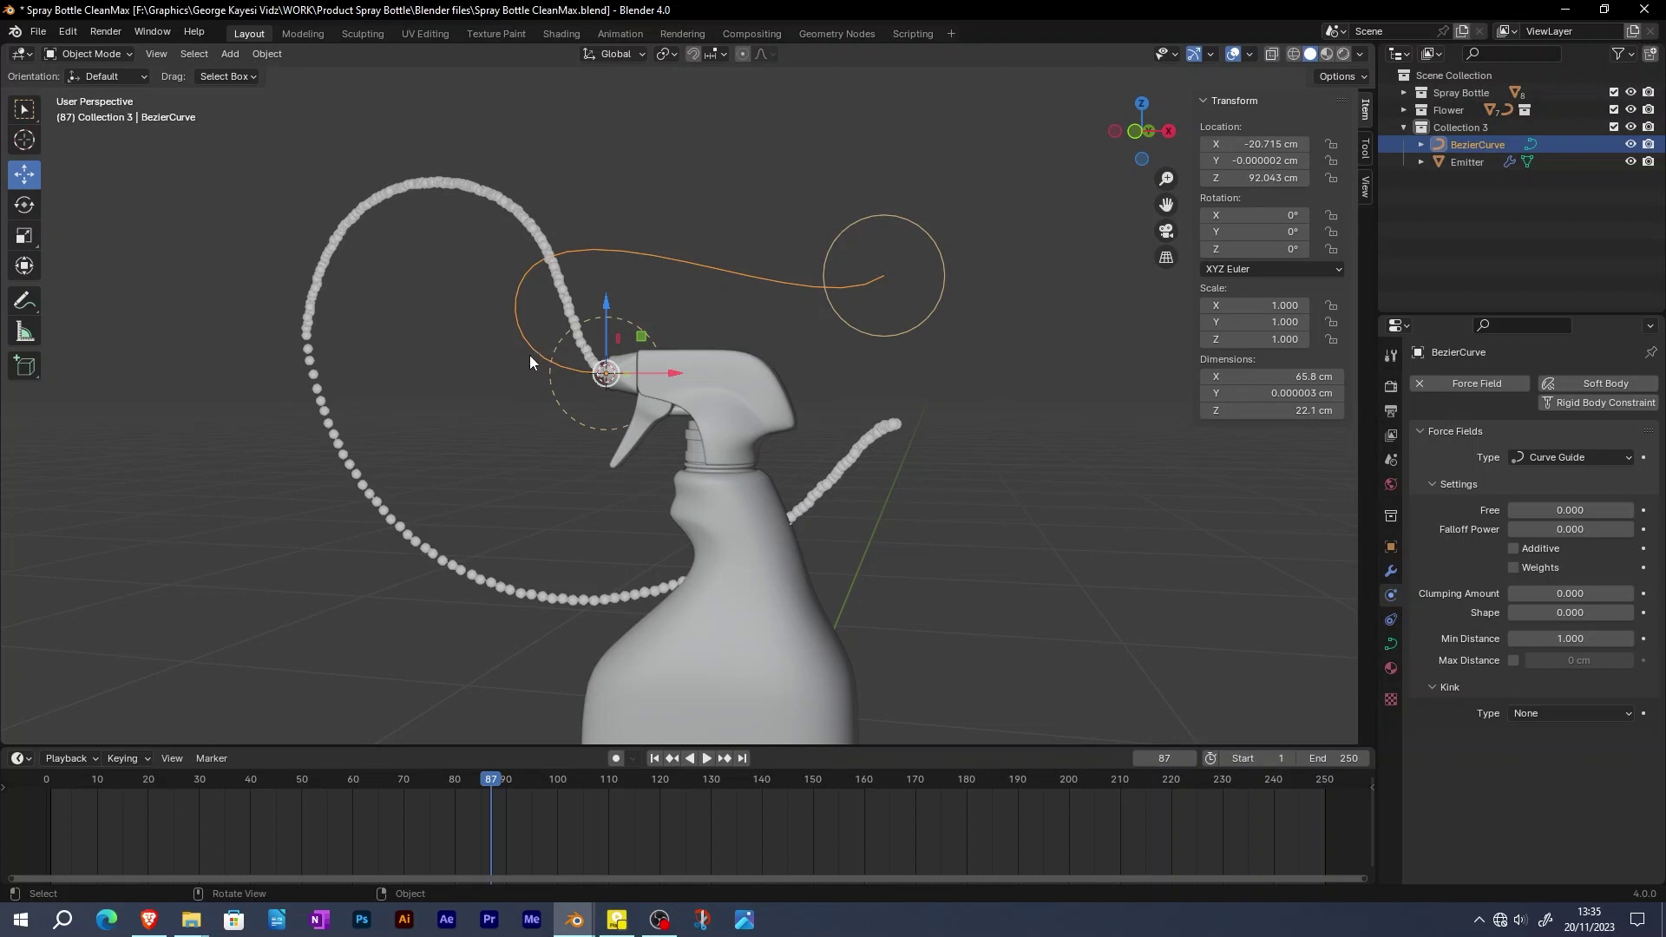
Switch the Bezier curve's direction in Edit Mode and return to Object Mode
key(Tab)
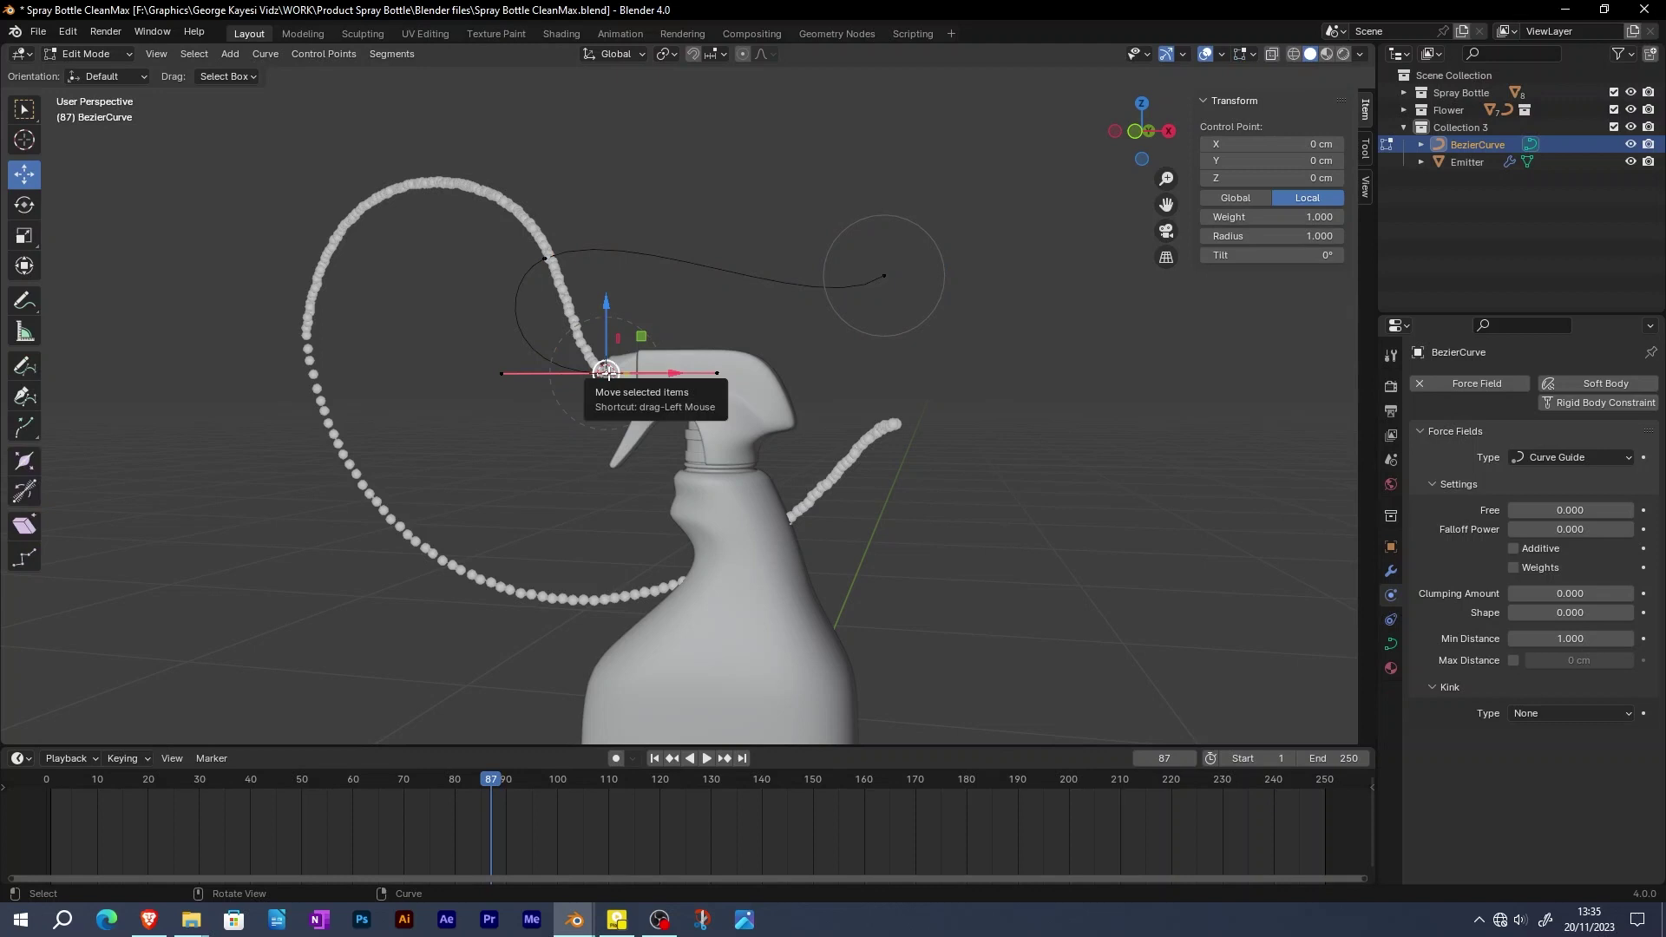
right_click(605, 371)
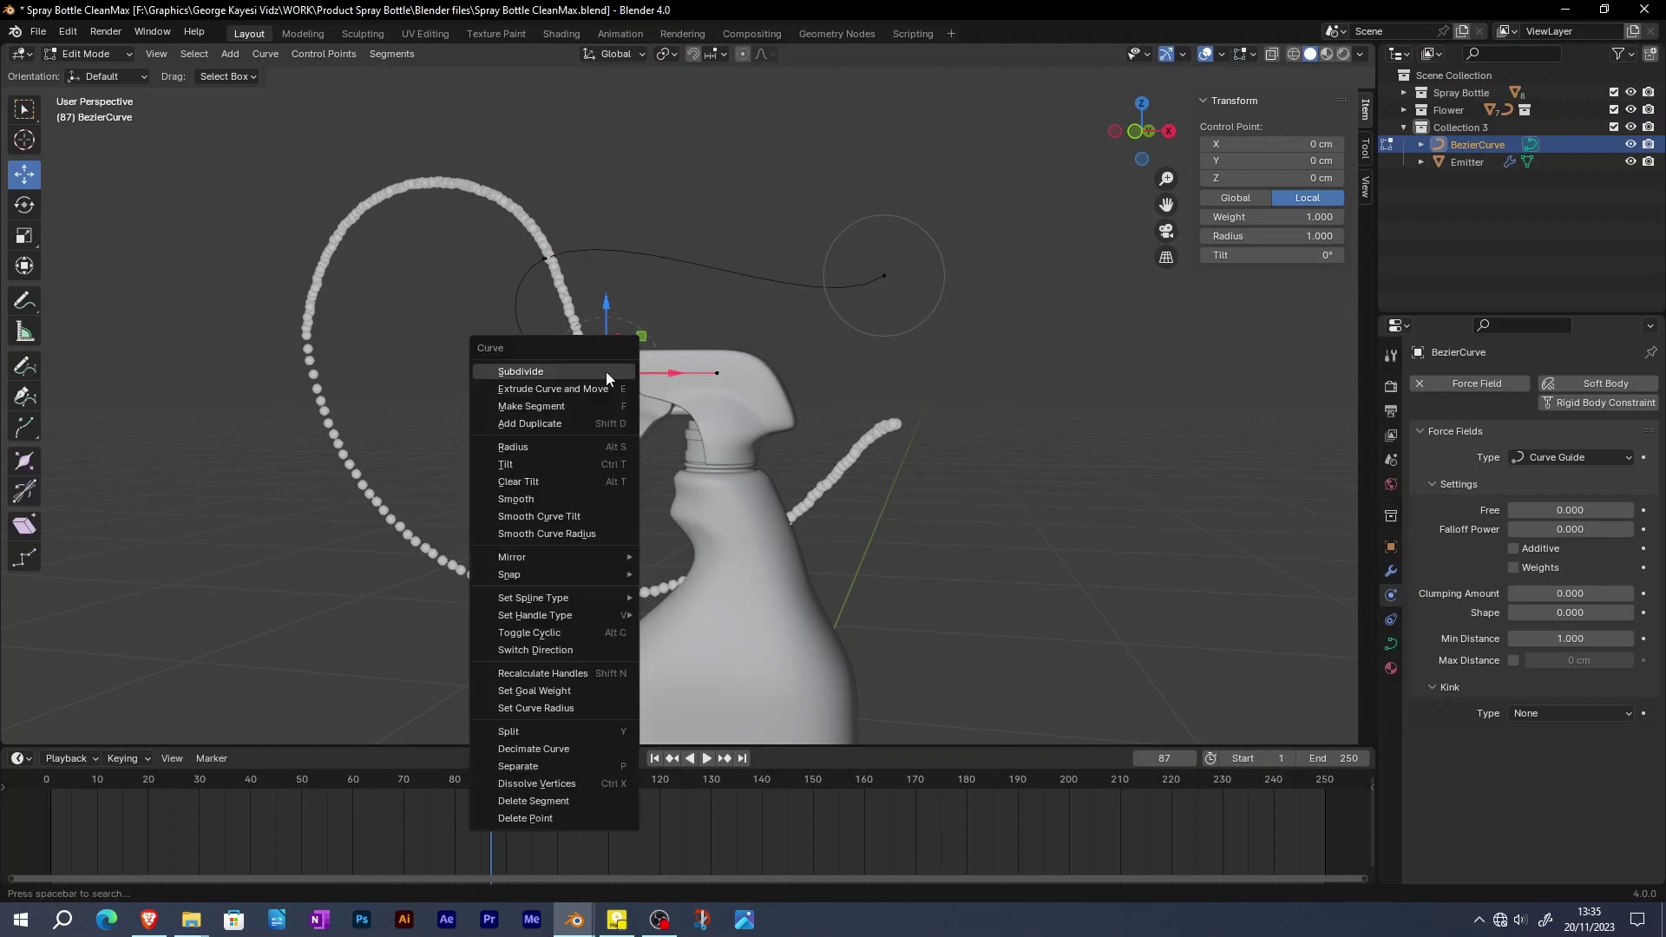
click(550, 649)
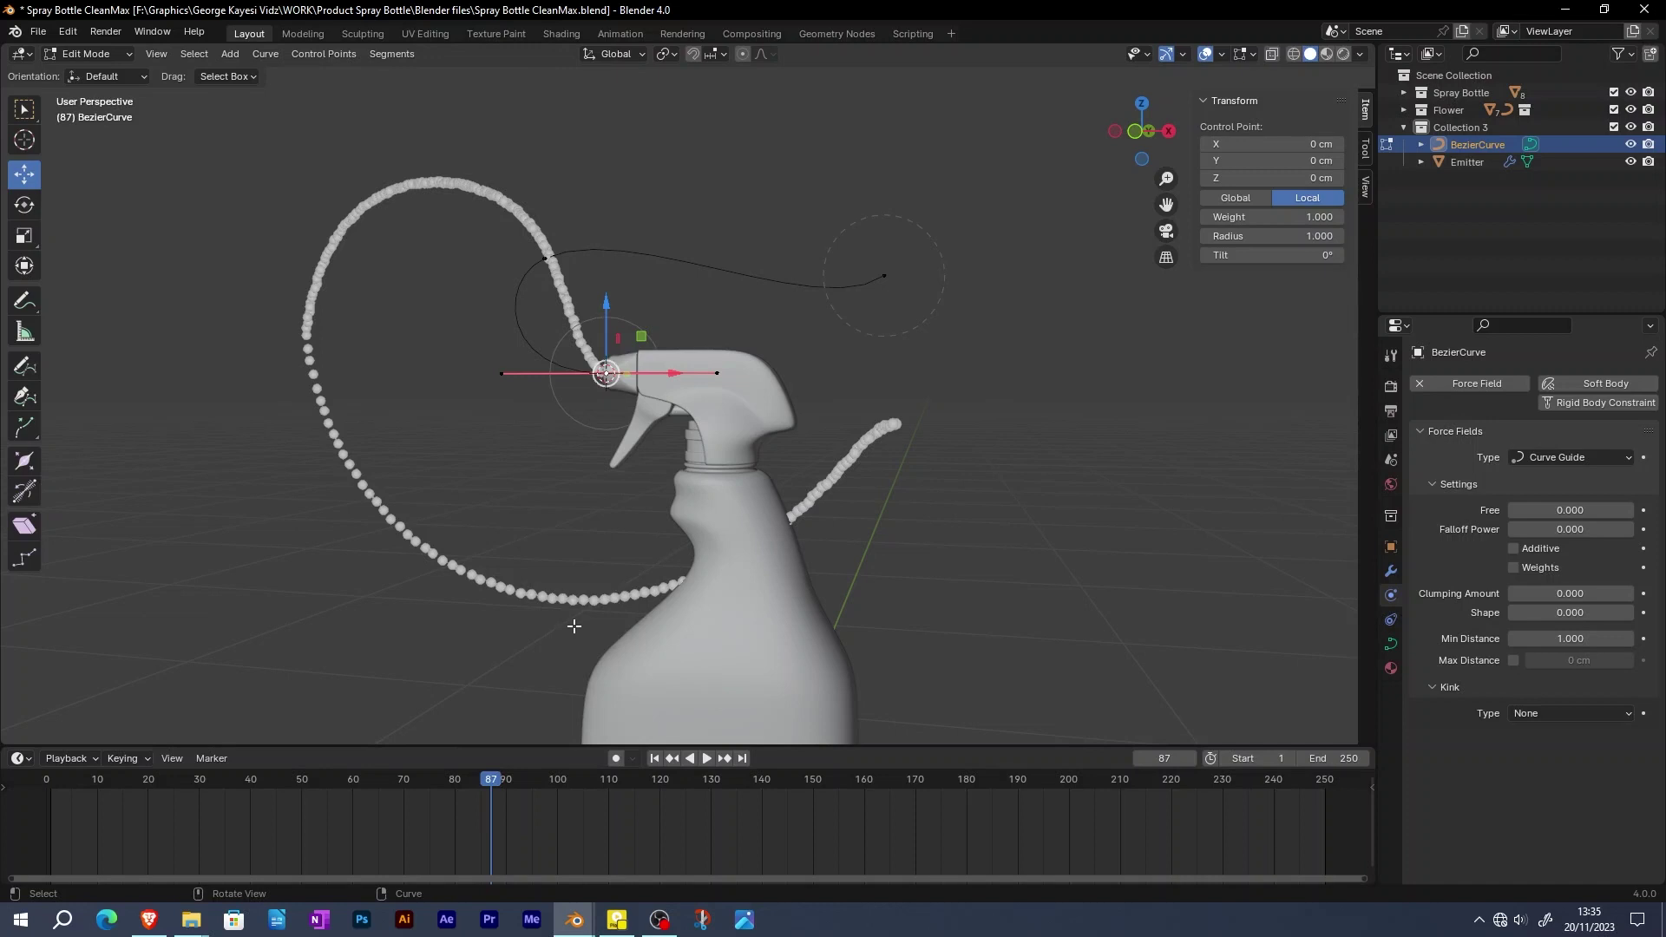
key(Tab)
Rewind and replay the animation to check particles now flow from the nozzle
click(657, 761)
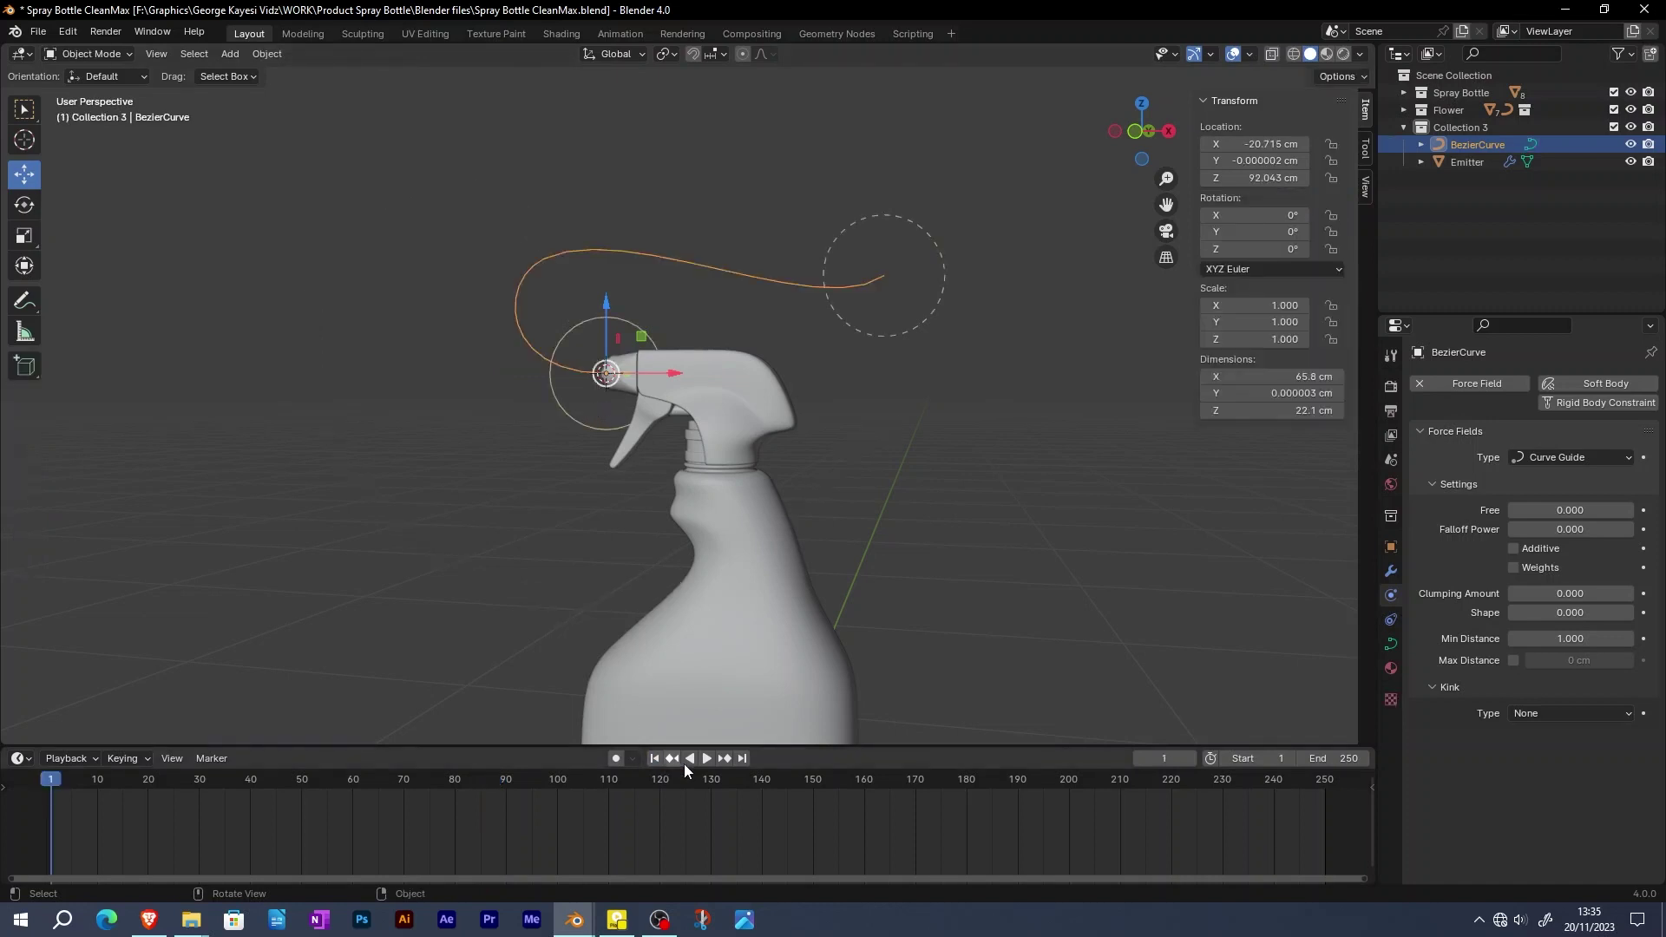
click(709, 758)
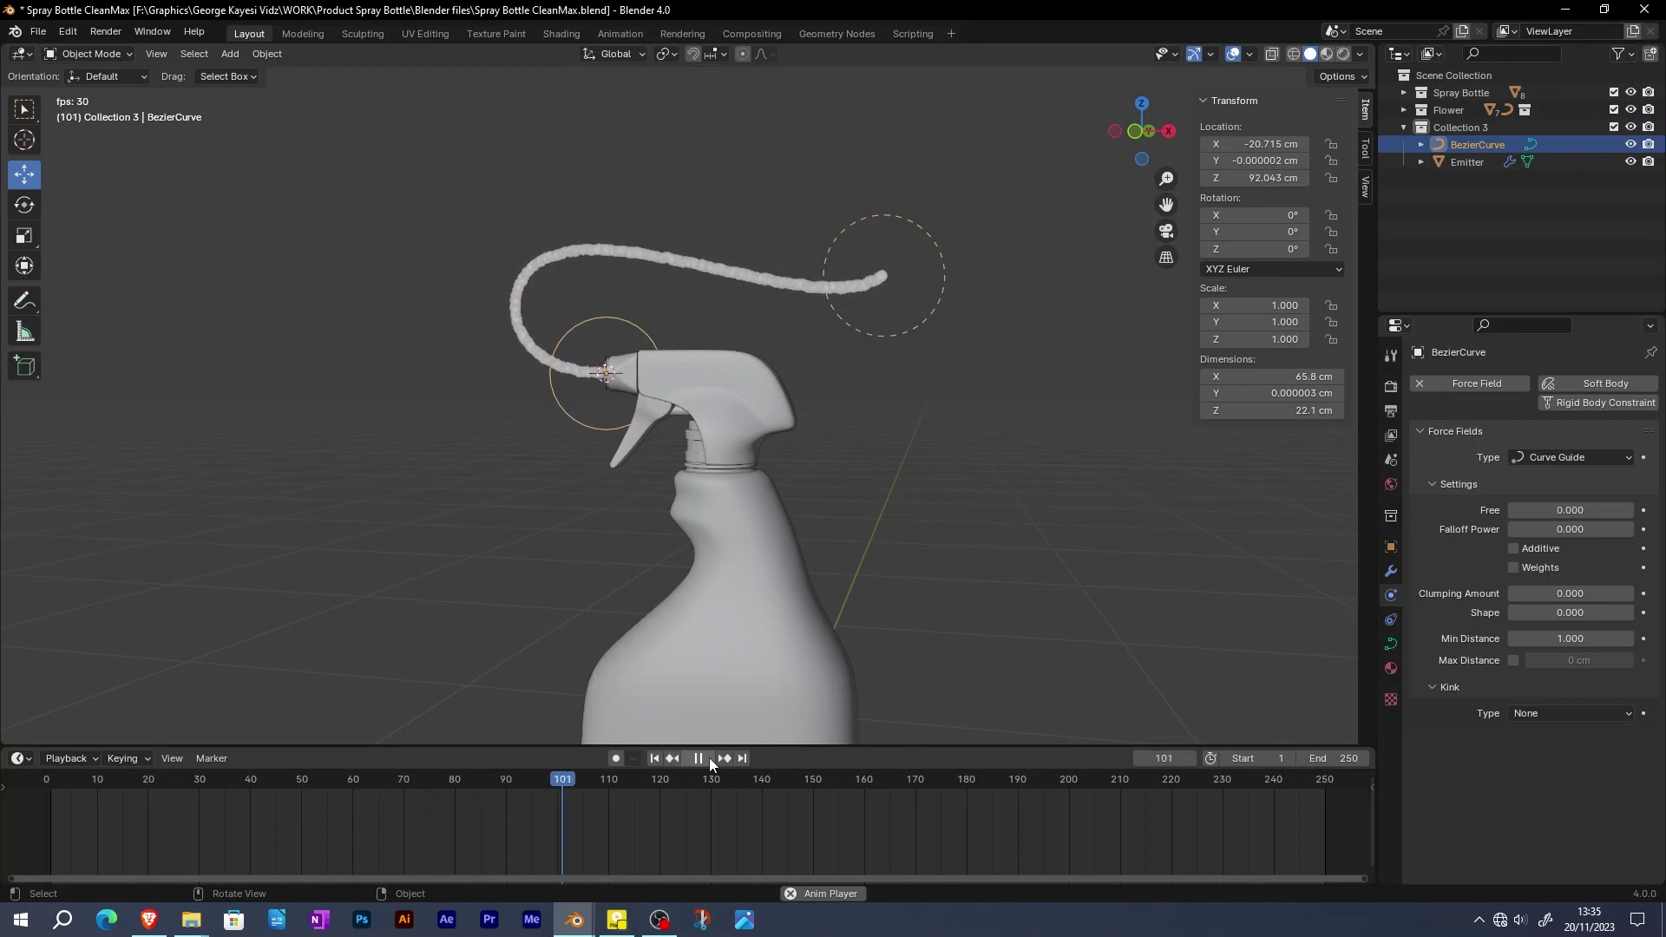
click(710, 758)
click(656, 759)
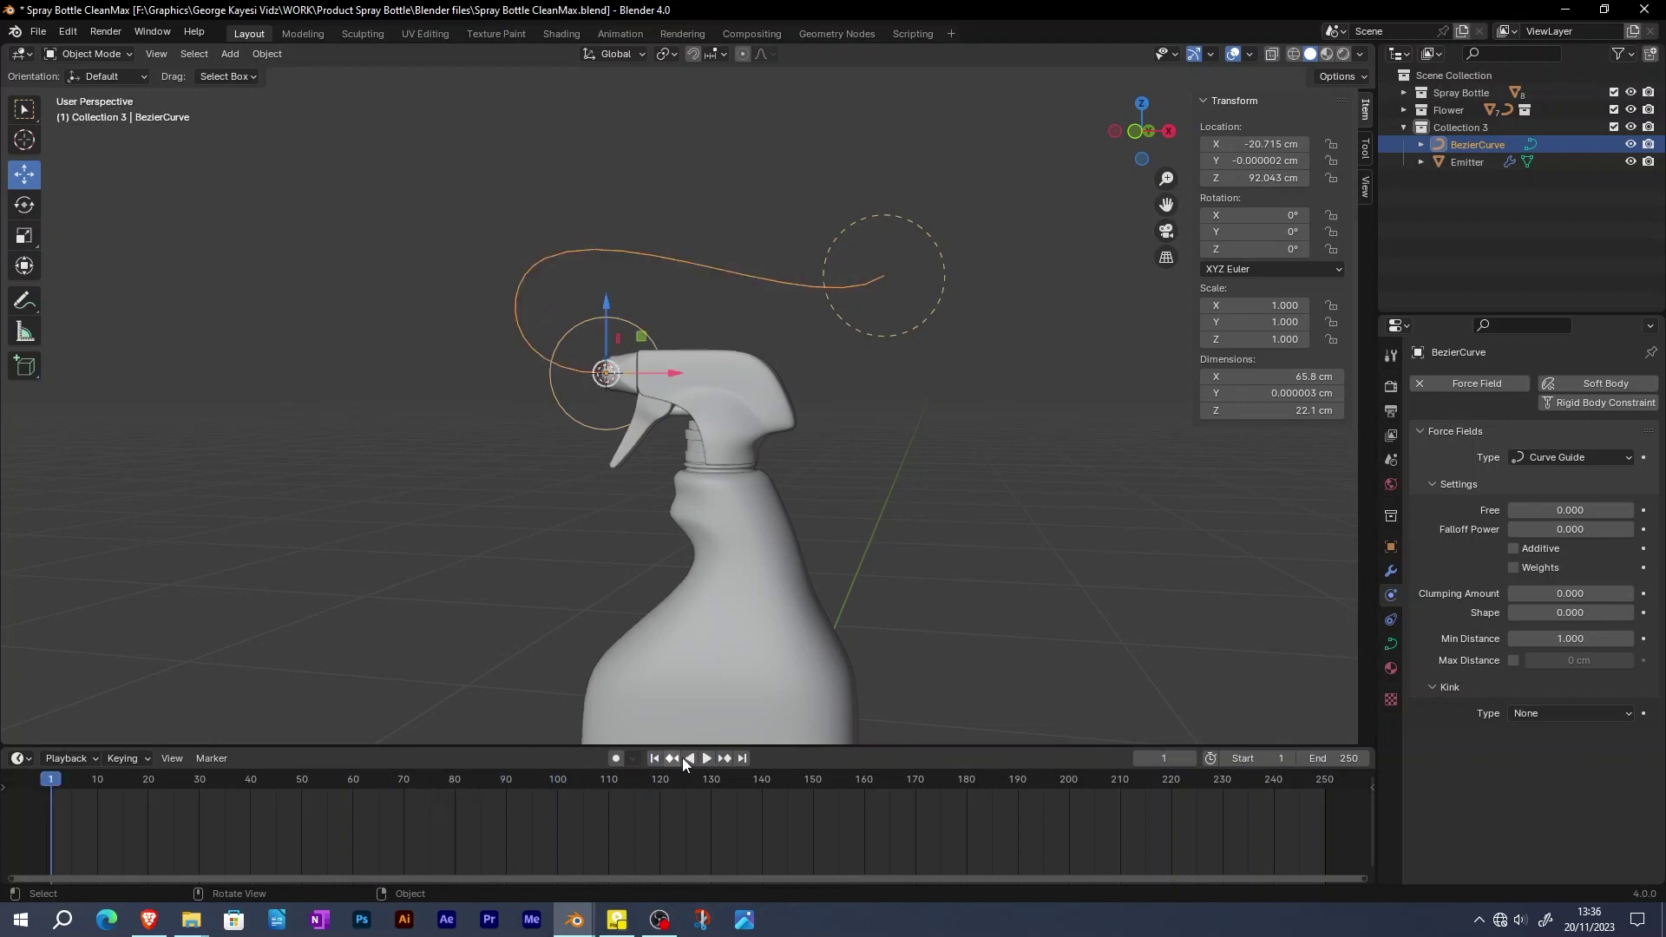
click(705, 759)
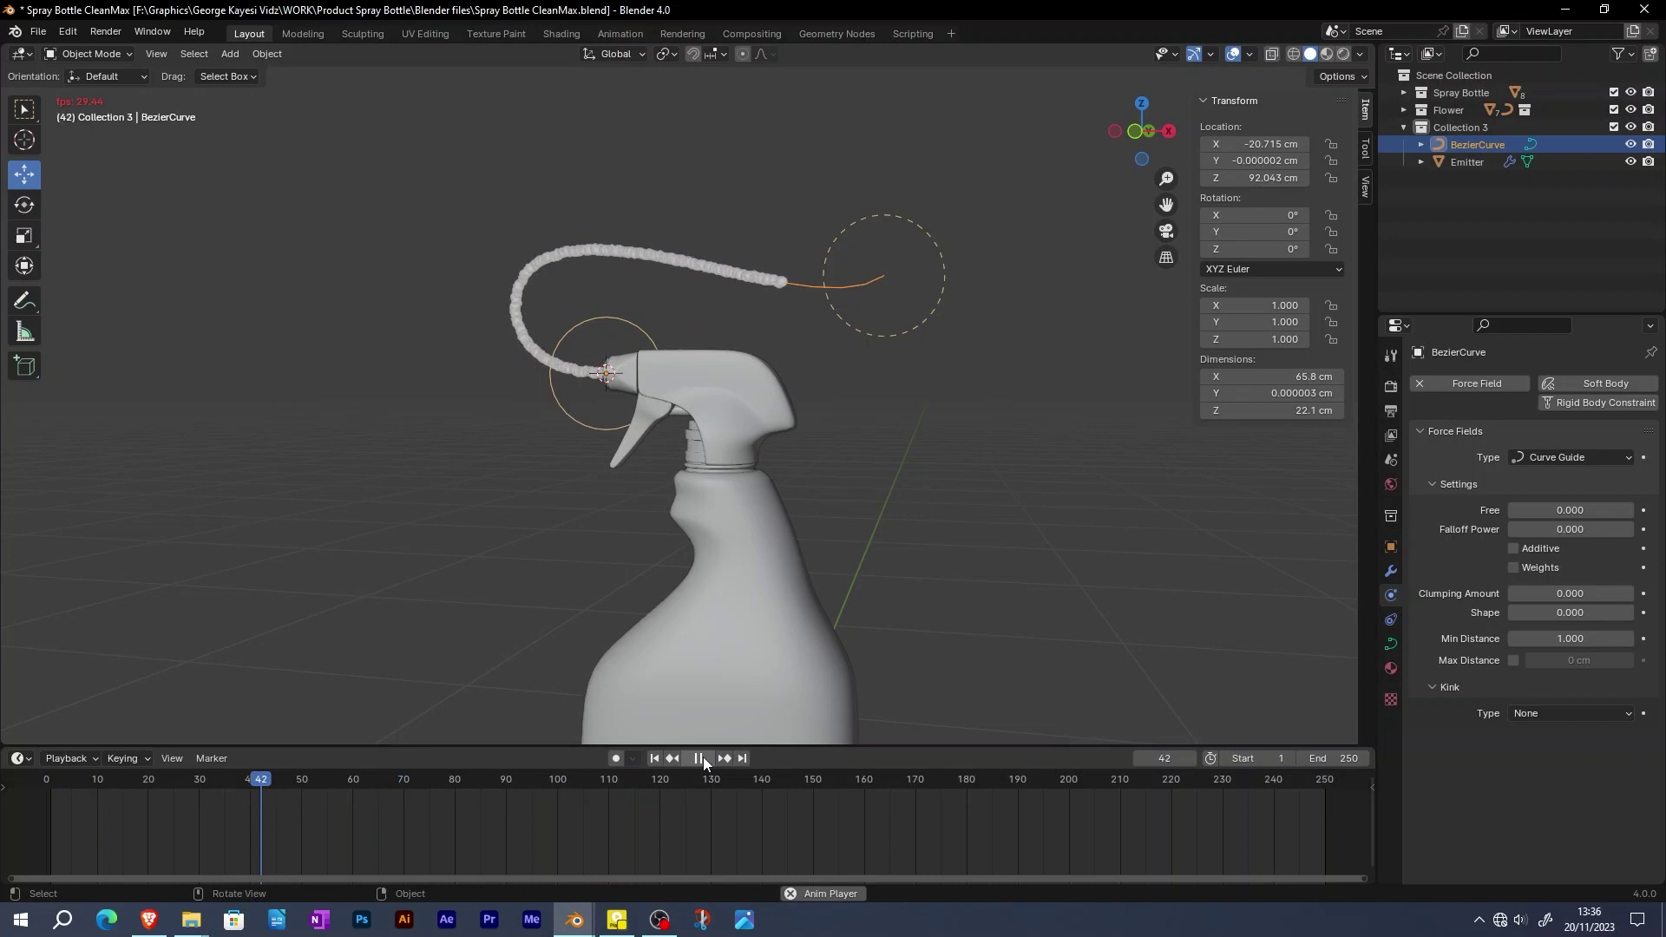
Stop playback, save the file, and show the Emitter's particle settings
click(703, 758)
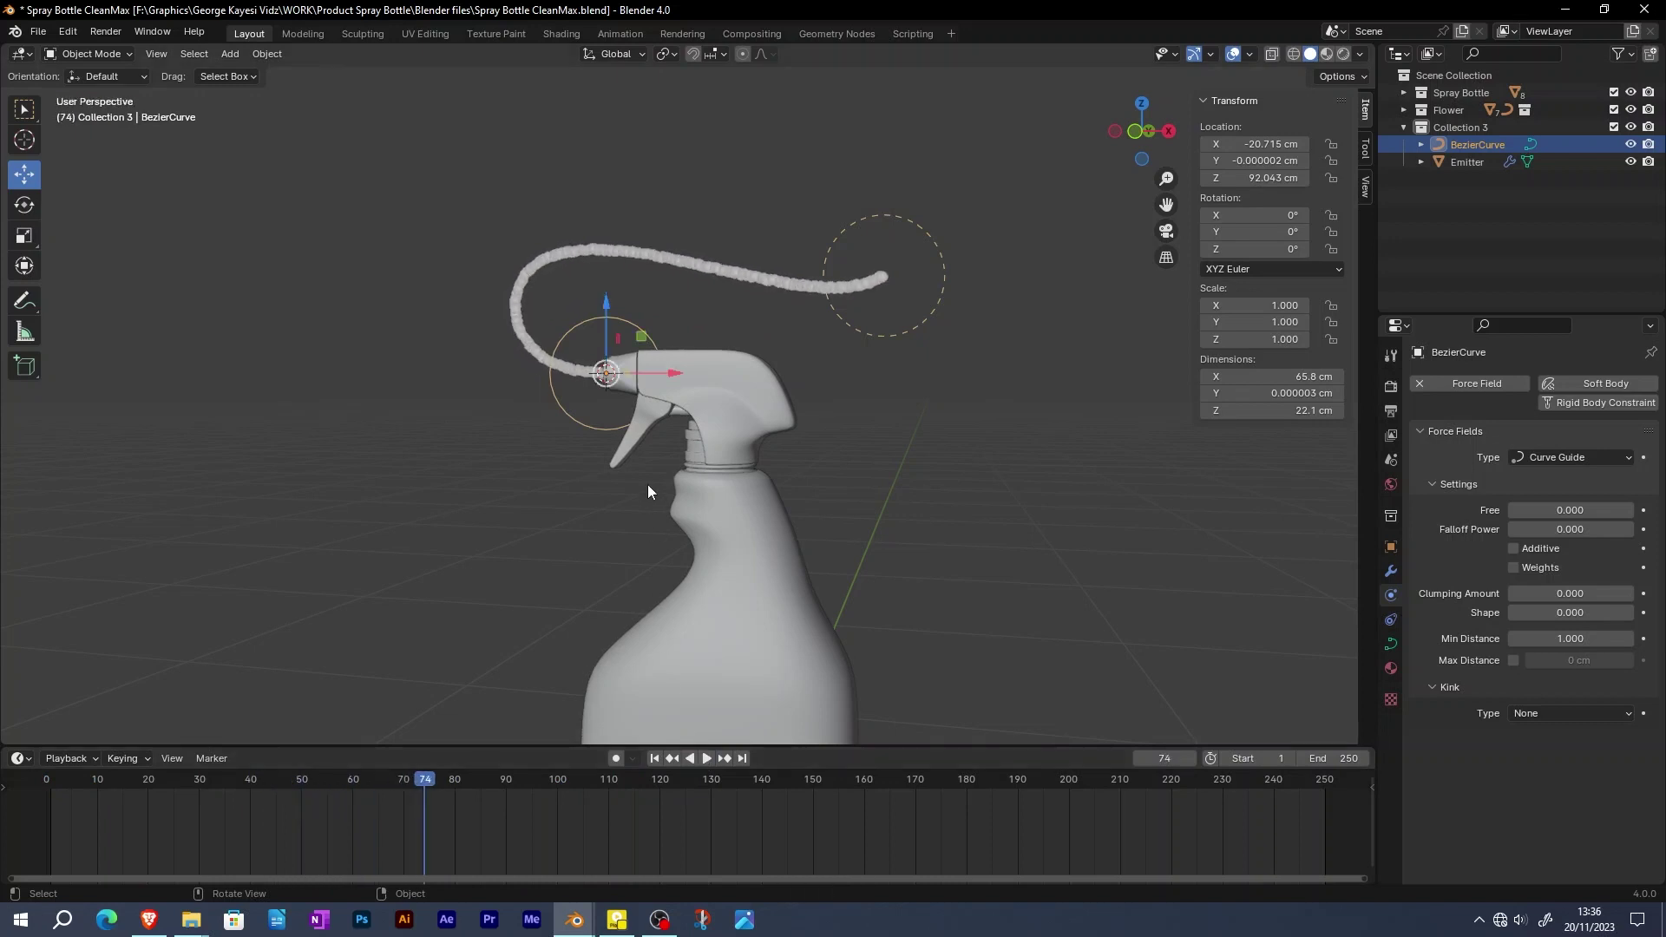
key(ctrl+s)
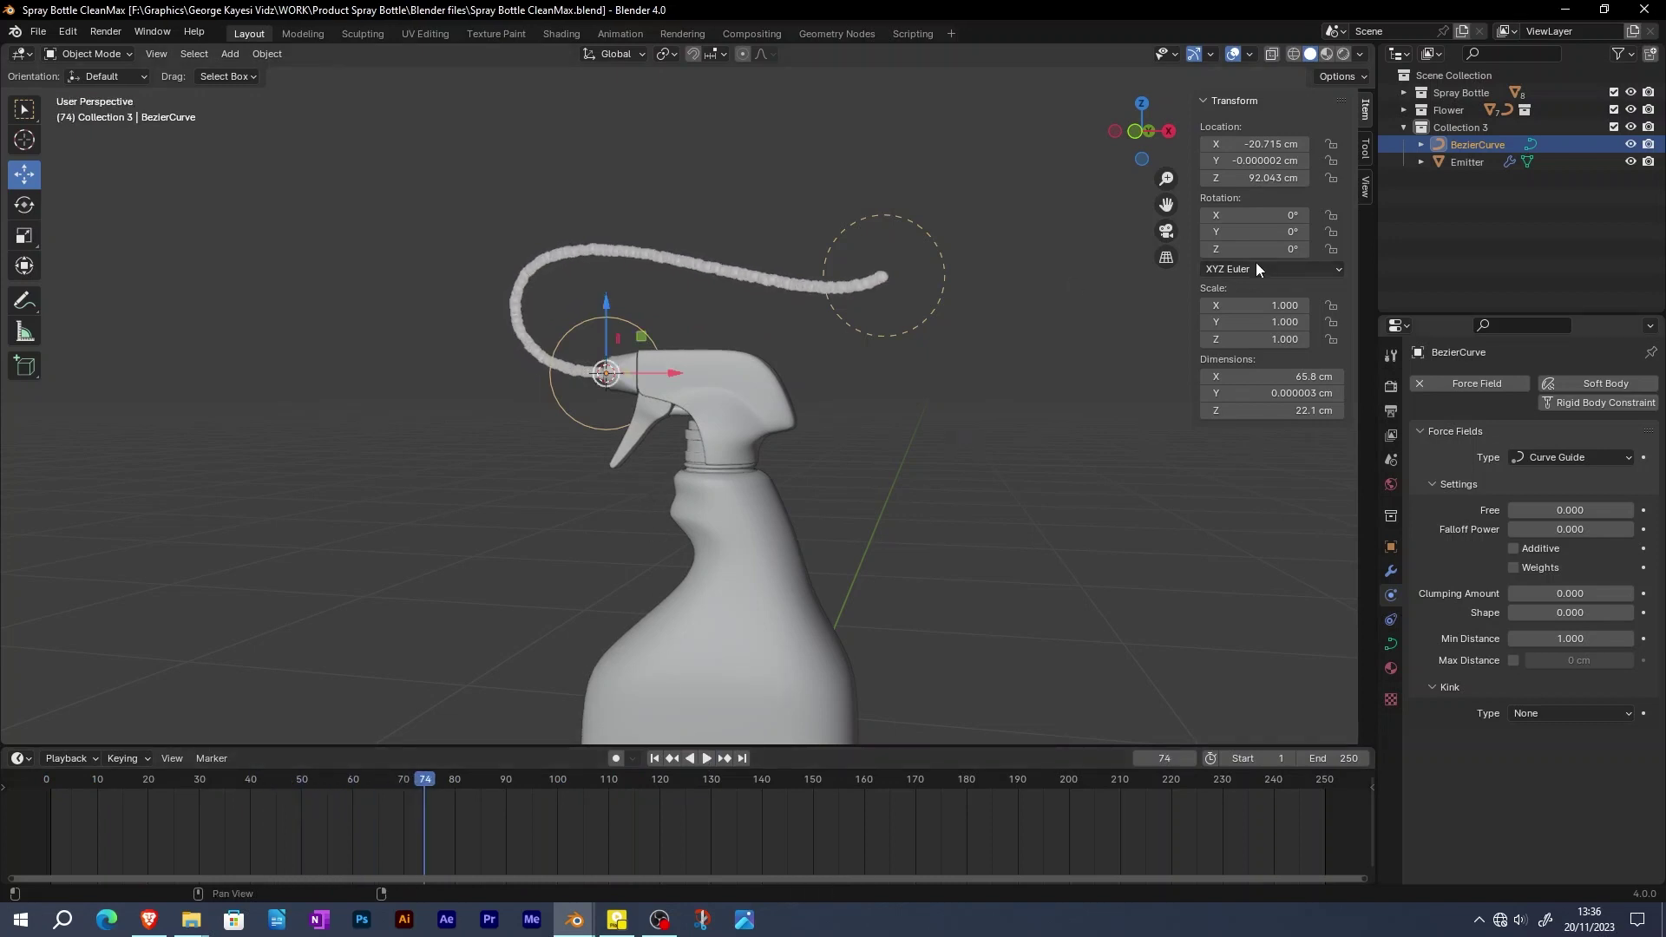
click(1470, 162)
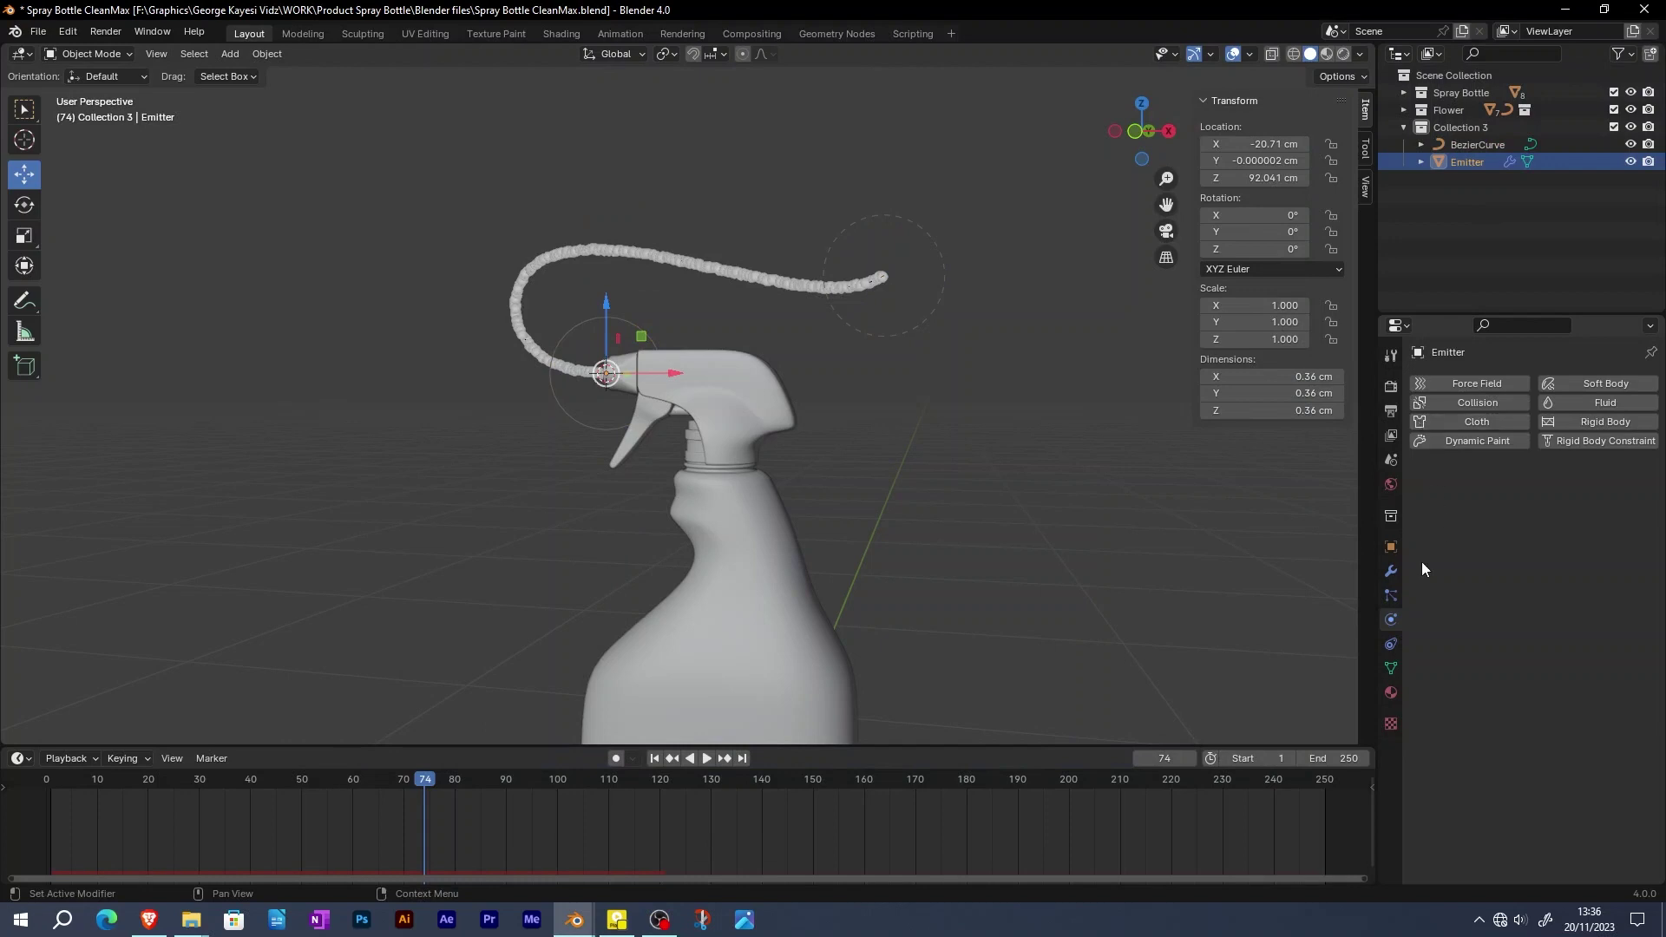
click(1390, 598)
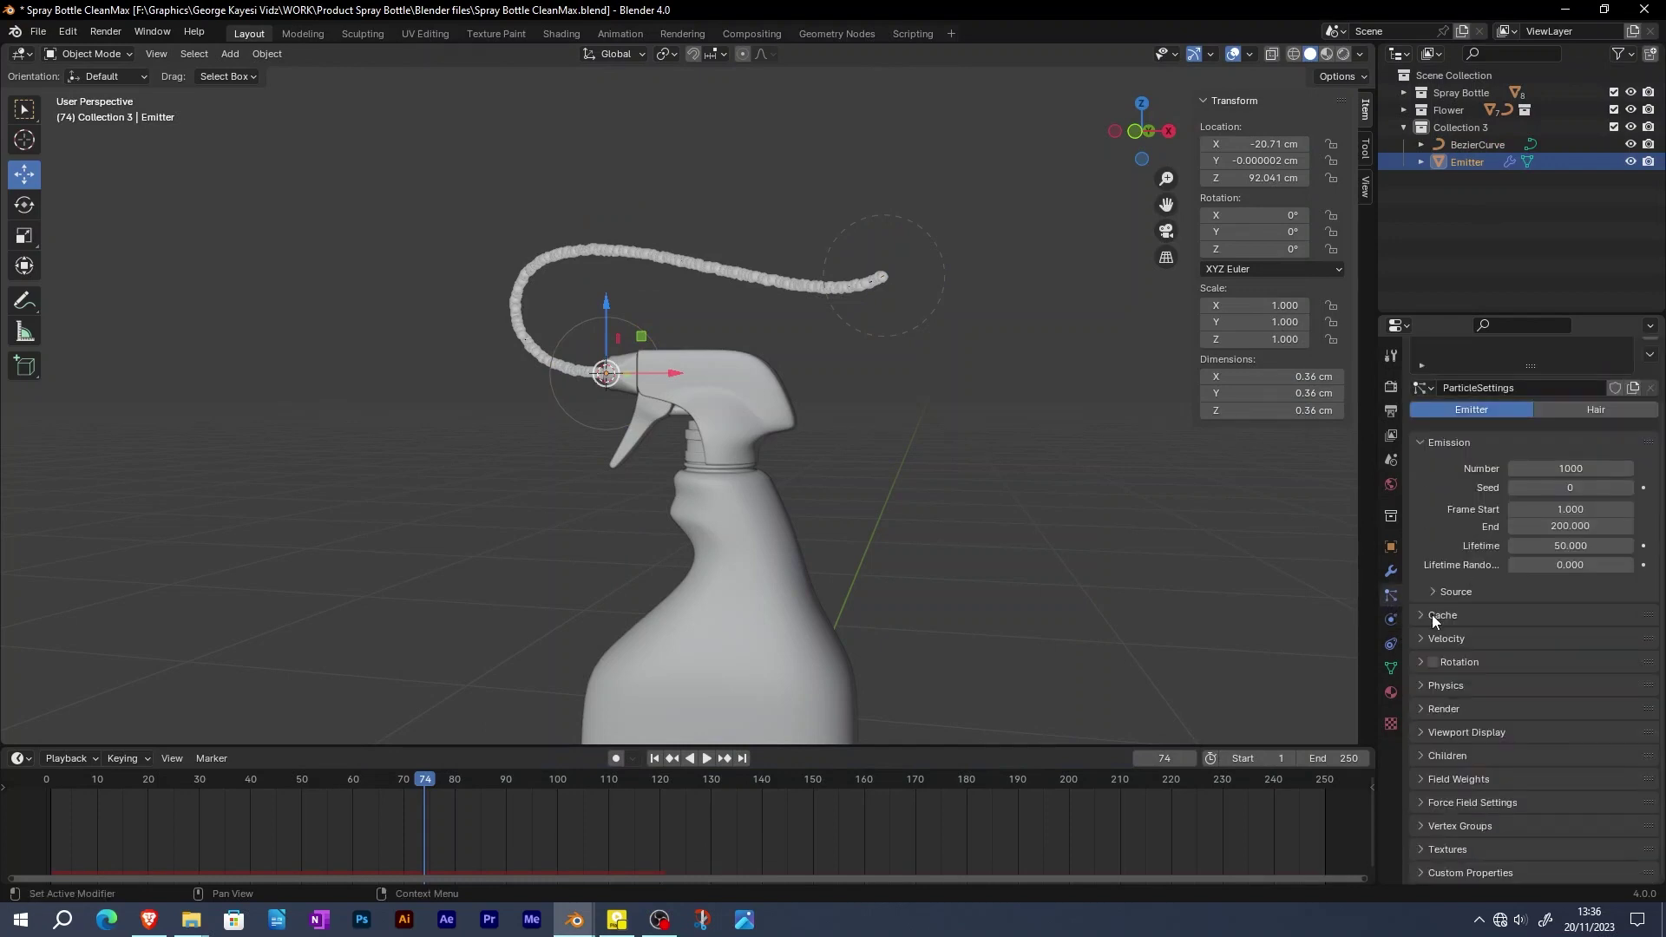
Set the particles' Render As to Object and begin picking Flower as the instance object
click(1423, 708)
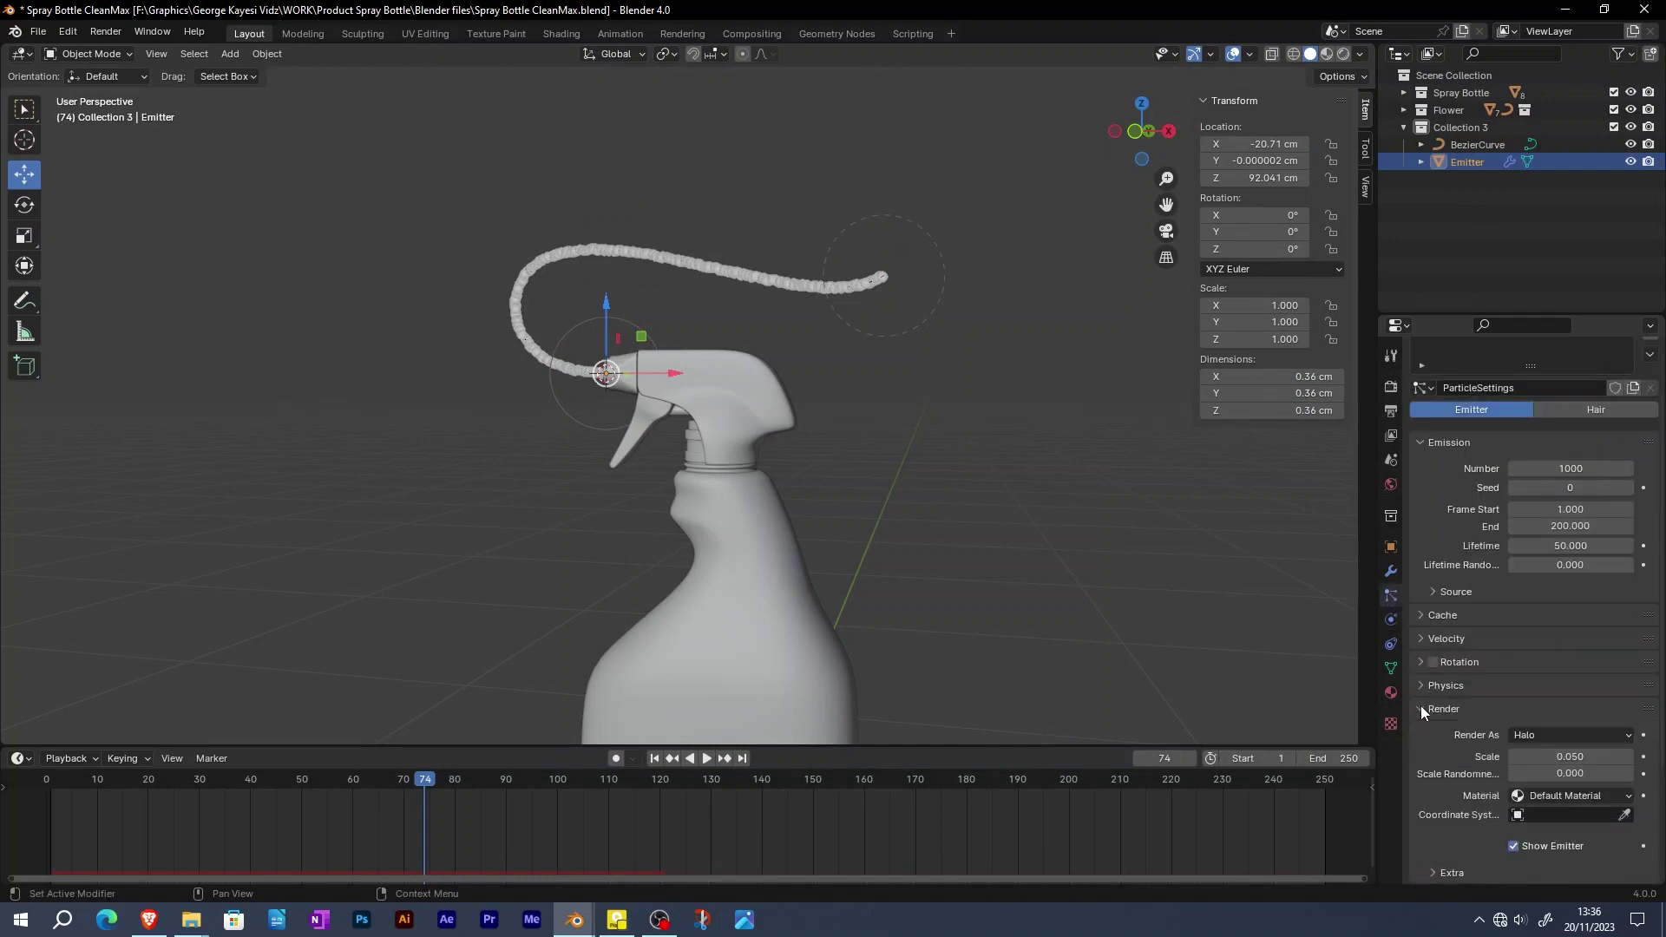
scroll(1455, 708, down, 3)
click(1530, 633)
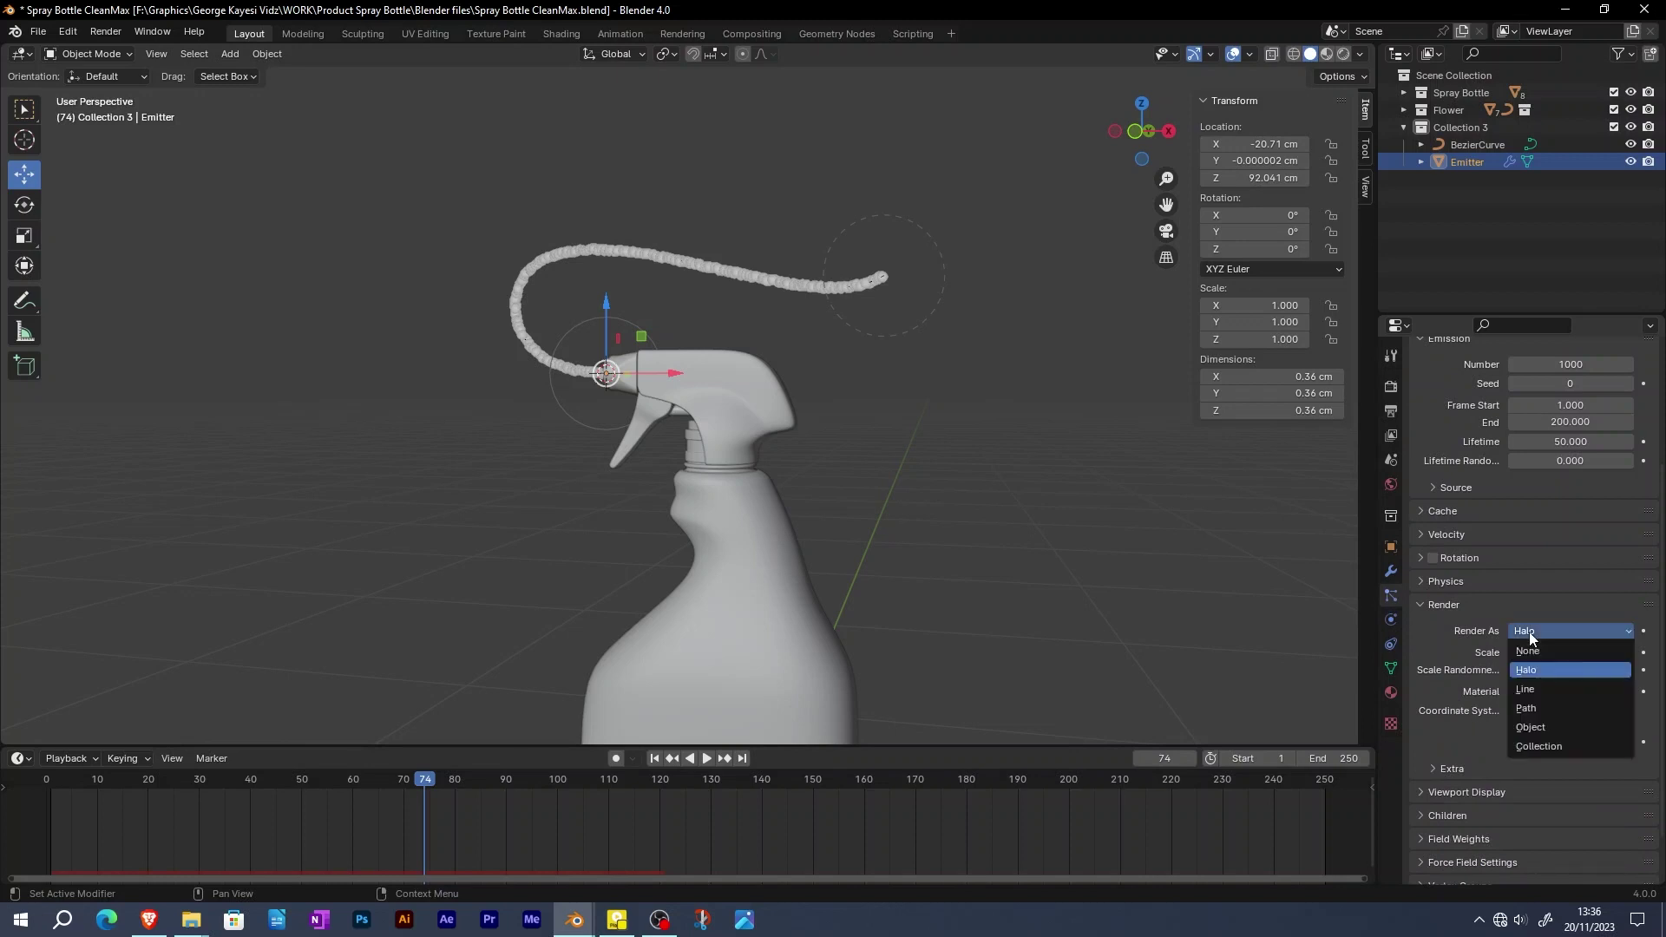
click(1537, 724)
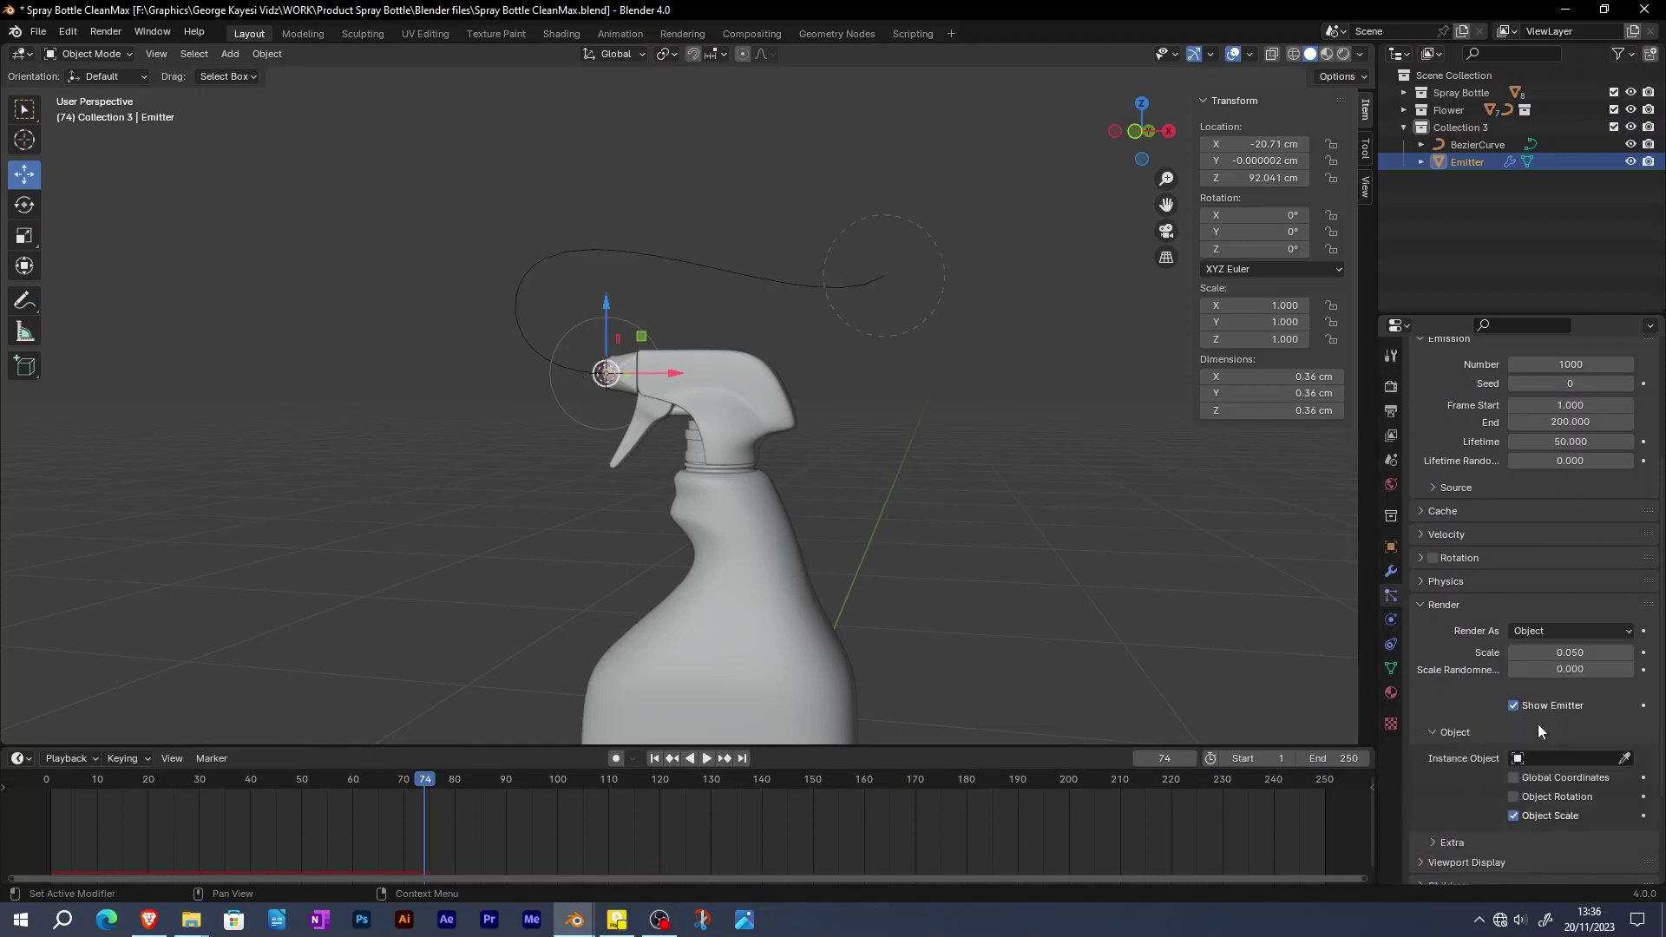
click(1402, 112)
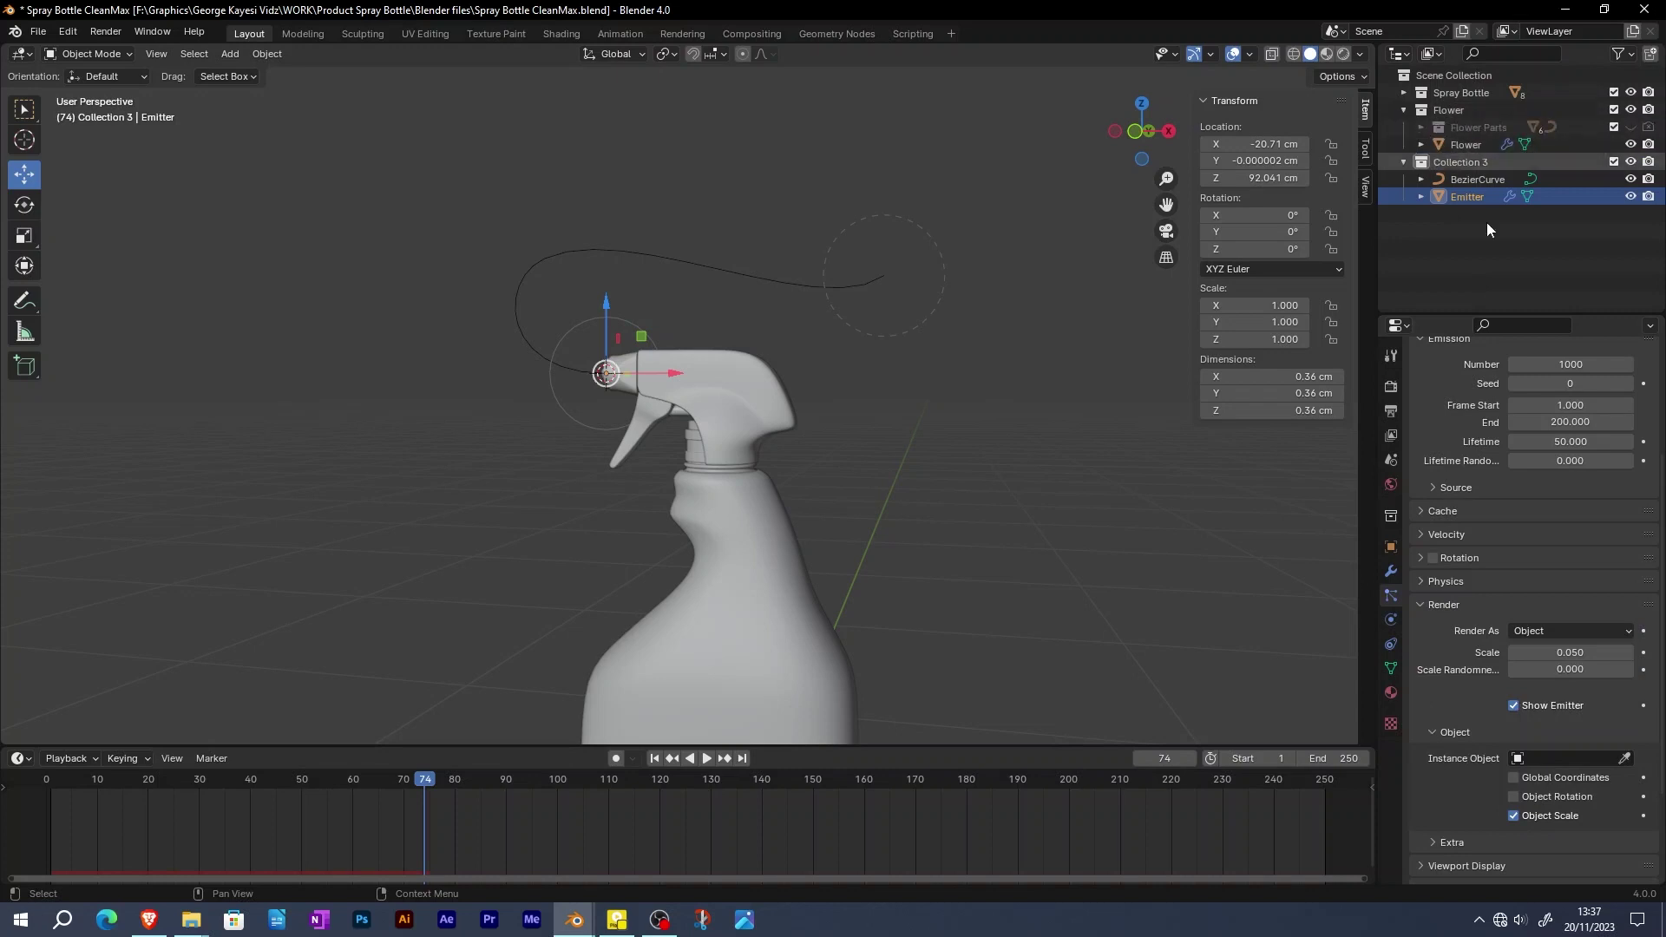
click(1624, 759)
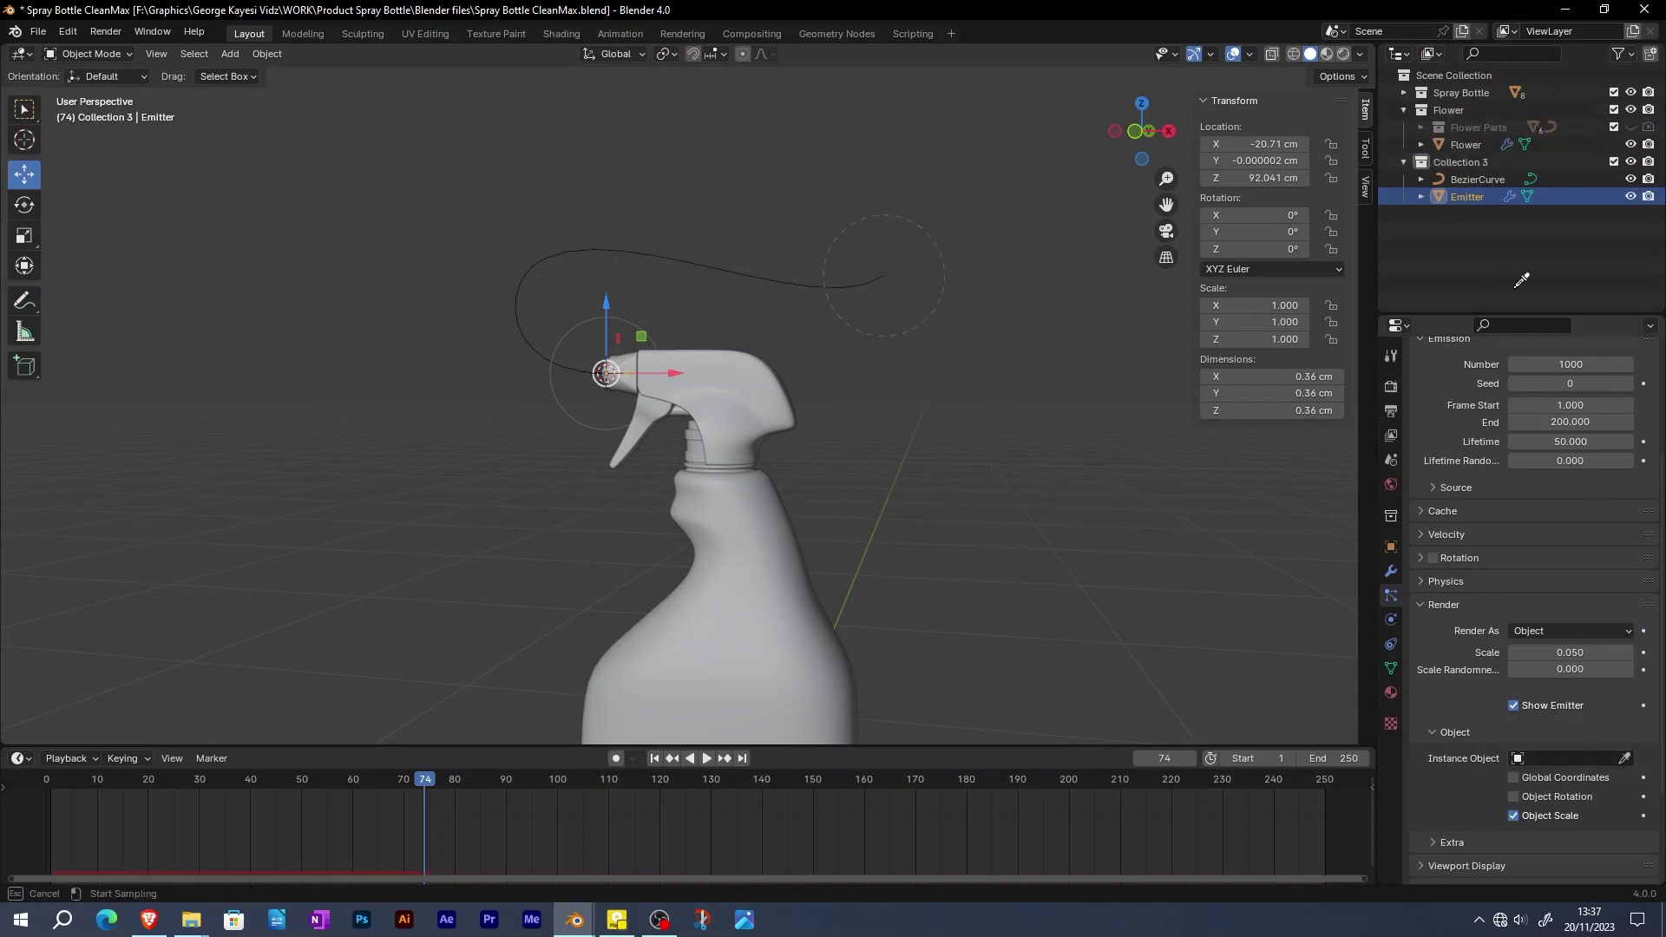
Assign Flower as the instance object and preview the flower stream from frame 1
click(1472, 145)
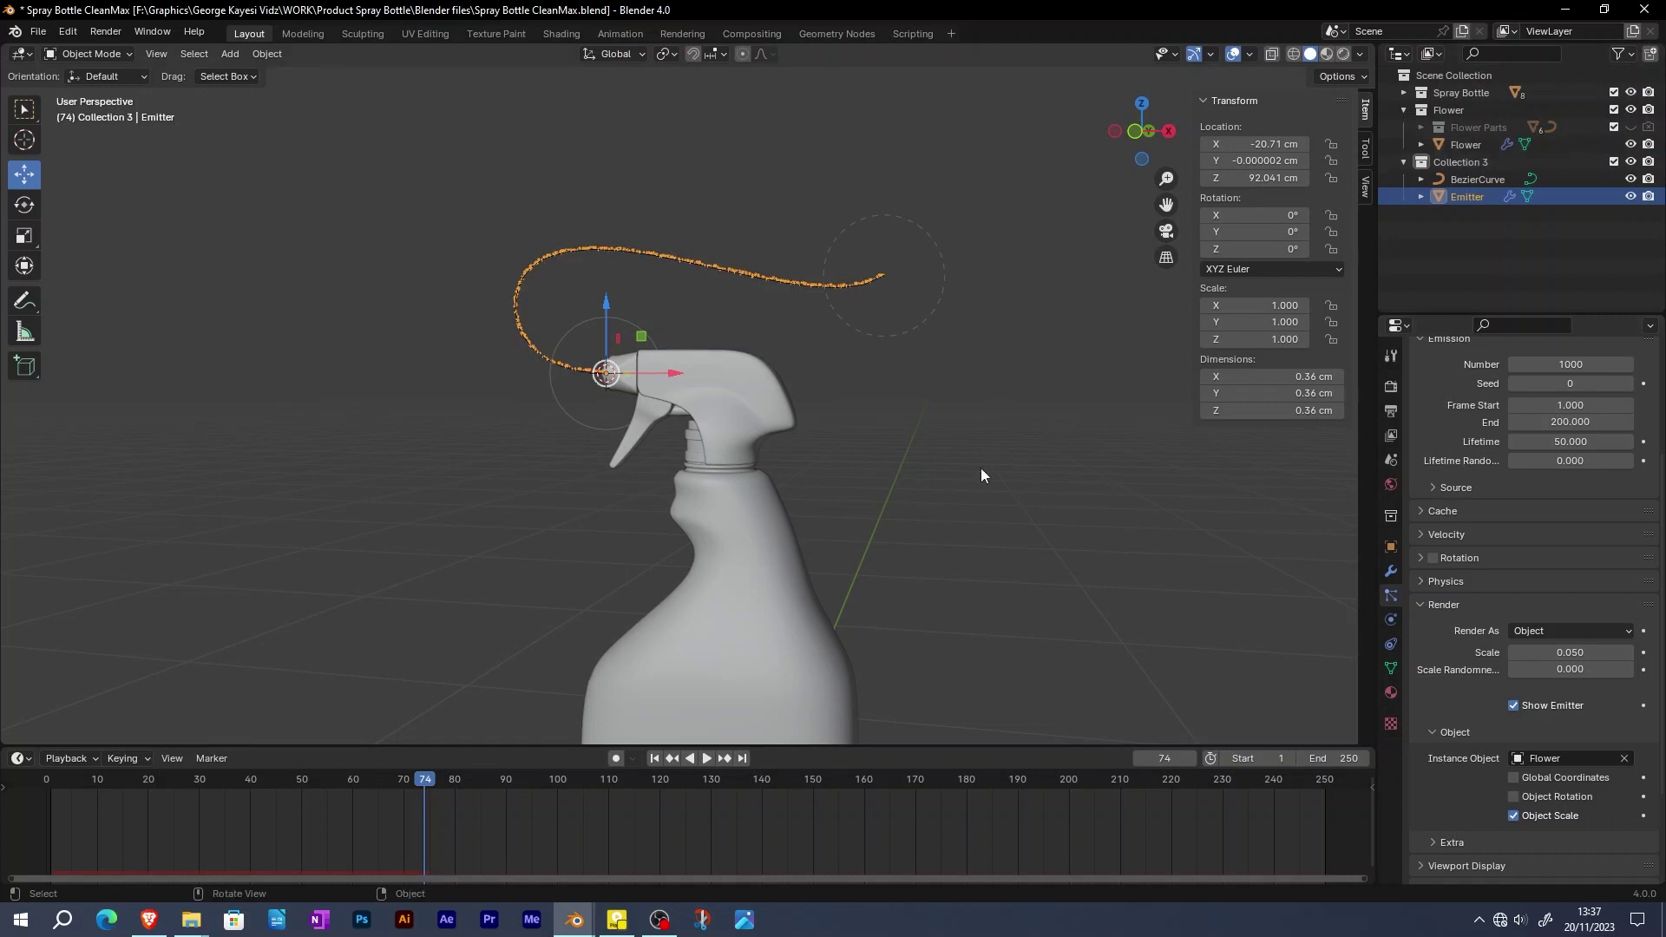
click(656, 760)
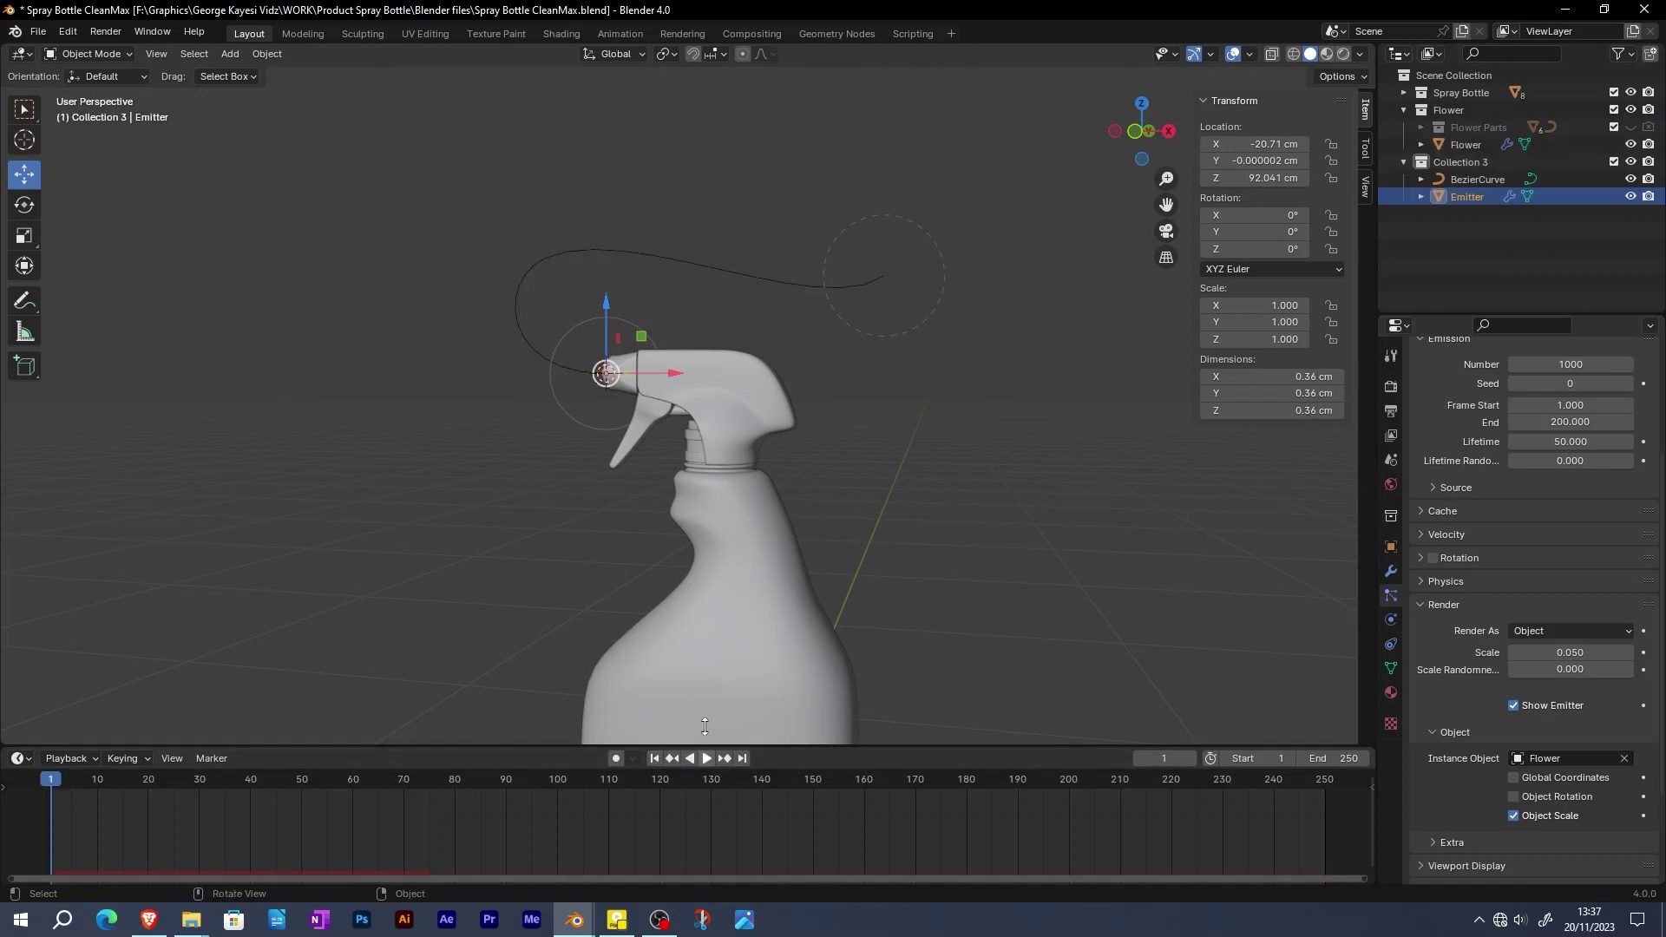
scroll(565, 345, up, 4)
click(711, 756)
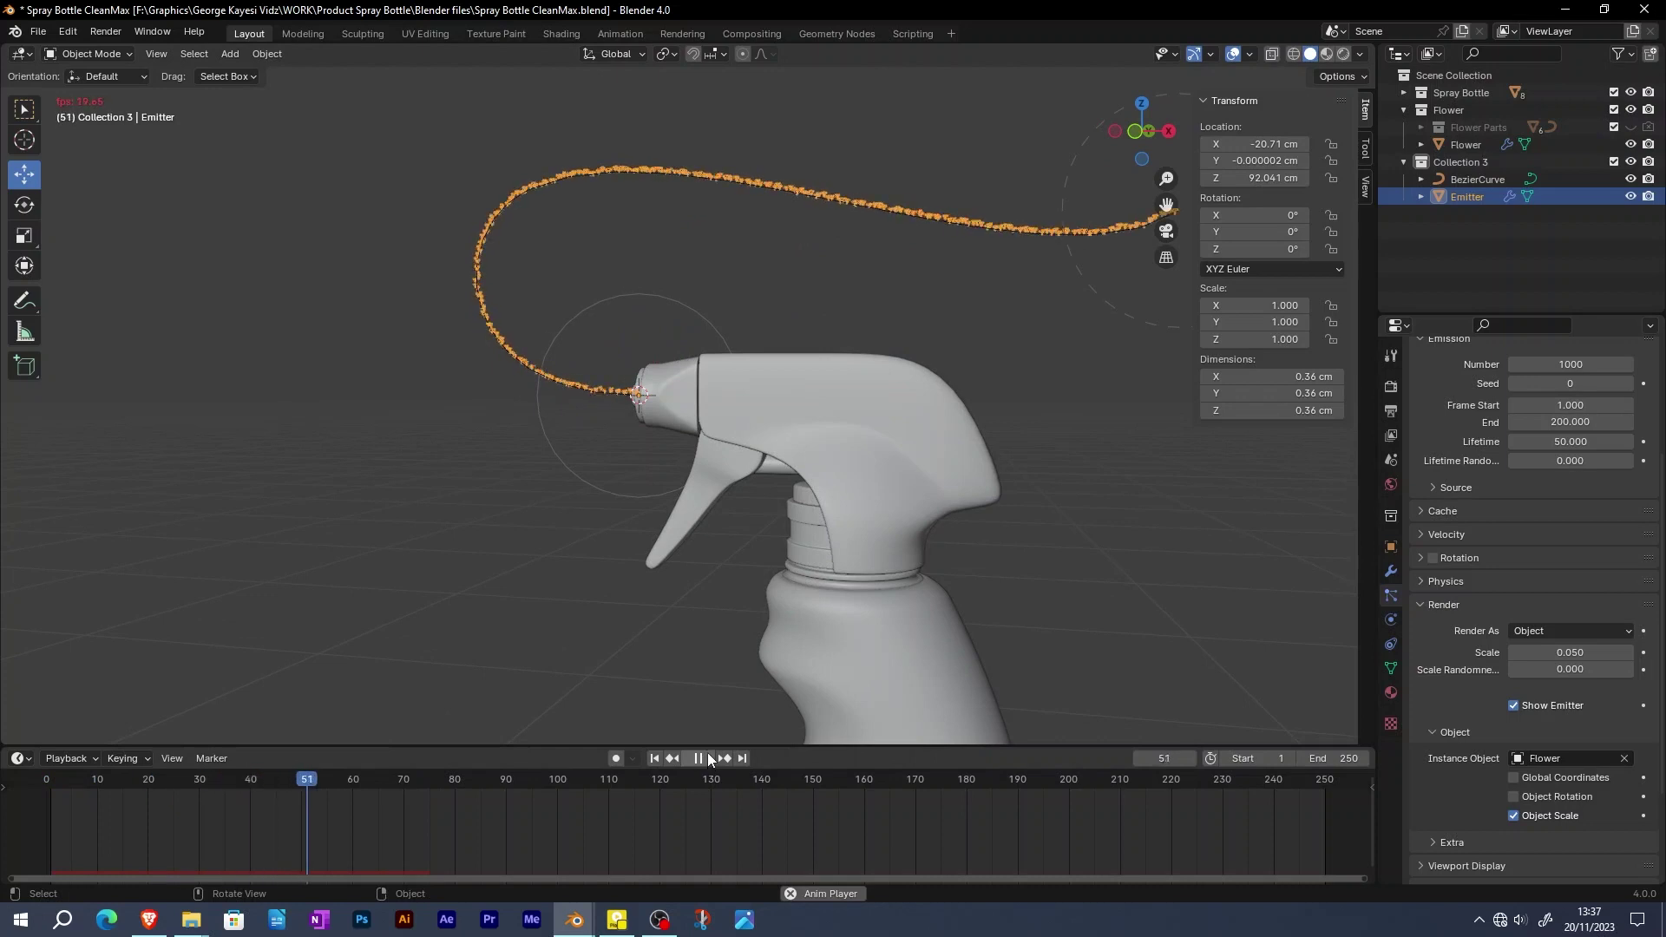
click(701, 759)
middle_drag(575, 338, 733, 394)
scroll(637, 325, up, 4)
scroll(711, 363, down, 4)
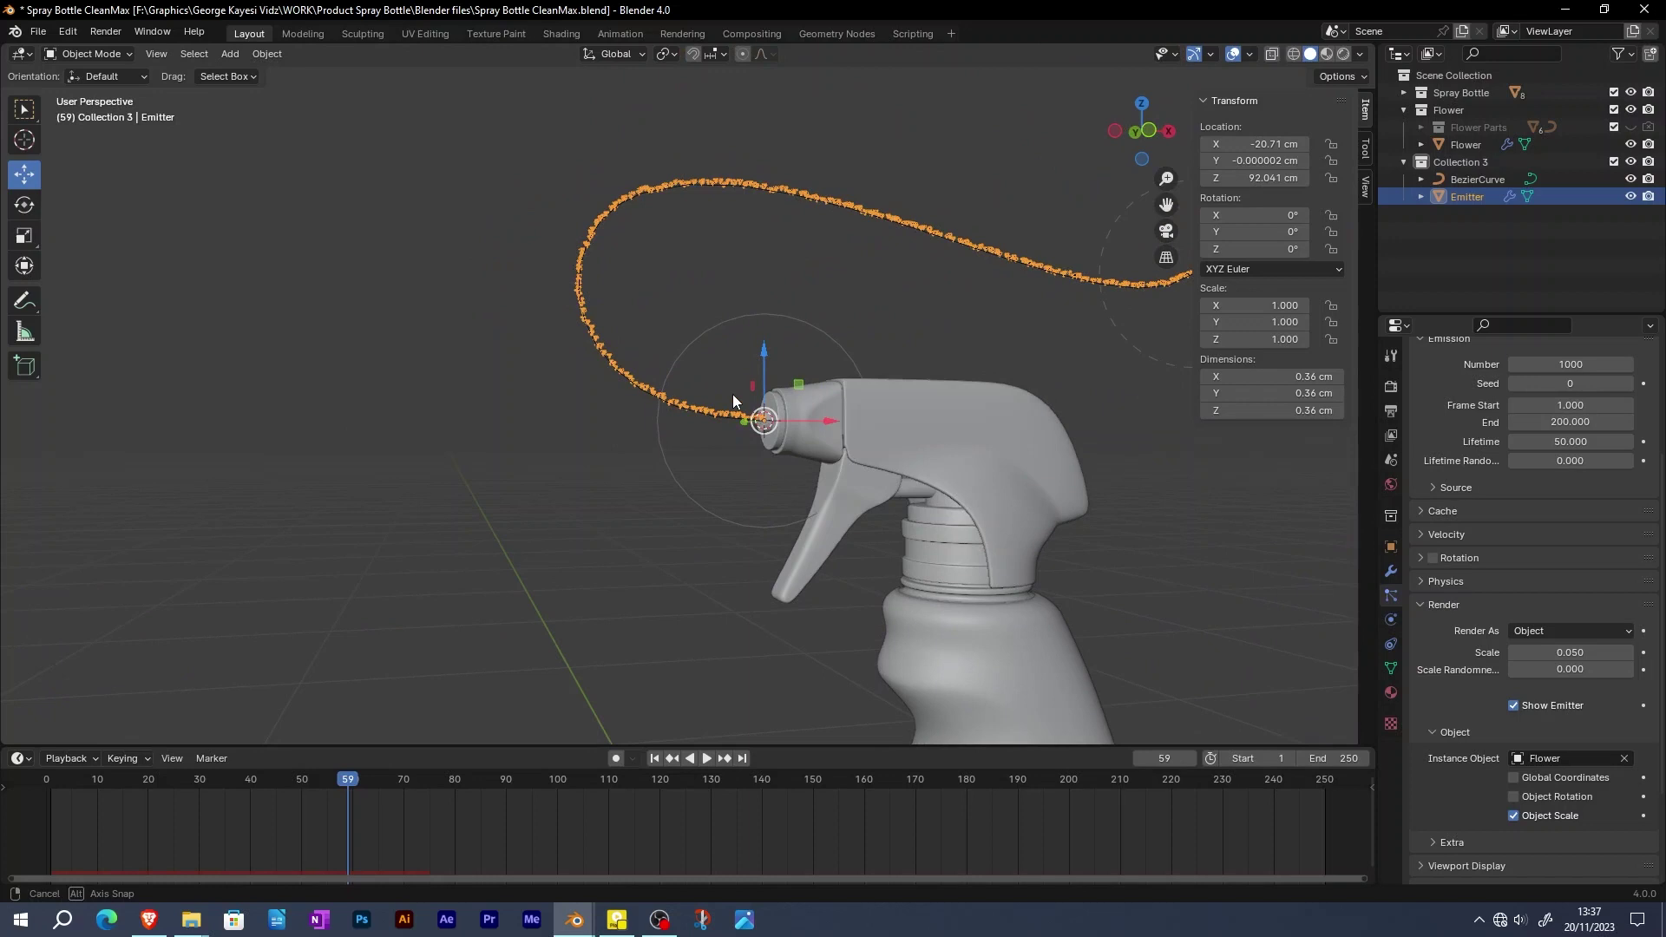
Change the particle Render Scale from 0.05 to 1 for full-size flowers
click(1554, 656)
text(1)
key(Return)
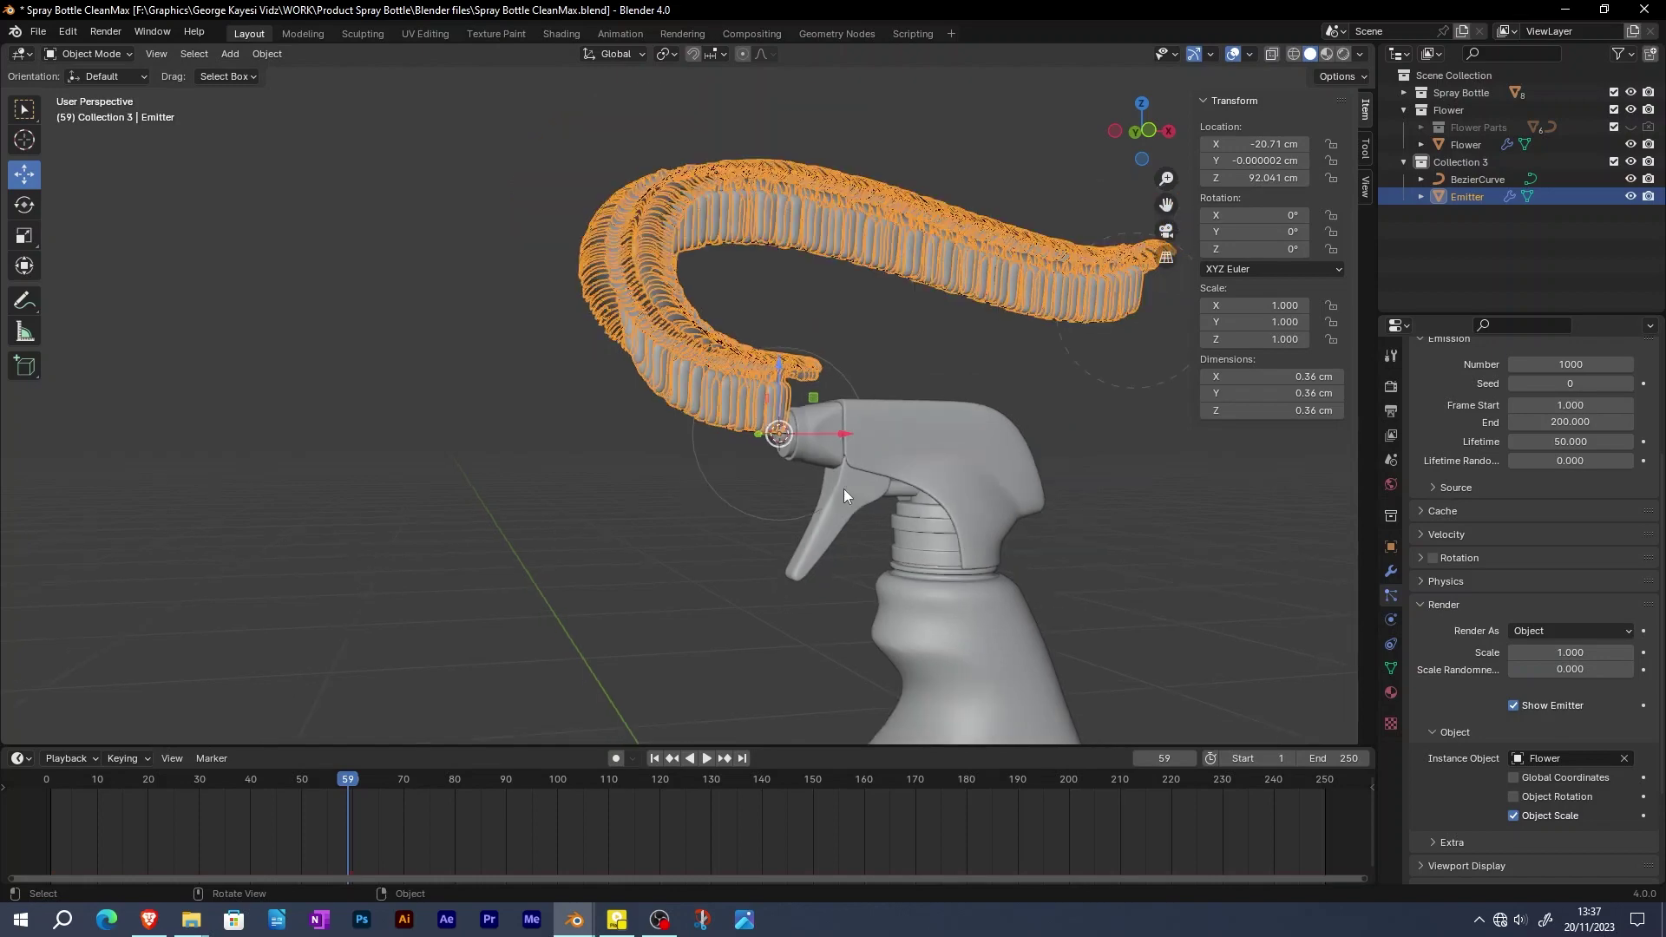
mouse_move(844, 488)
middle_down()
mouse_move(928, 488)
mouse_move(880, 498)
middle_up()
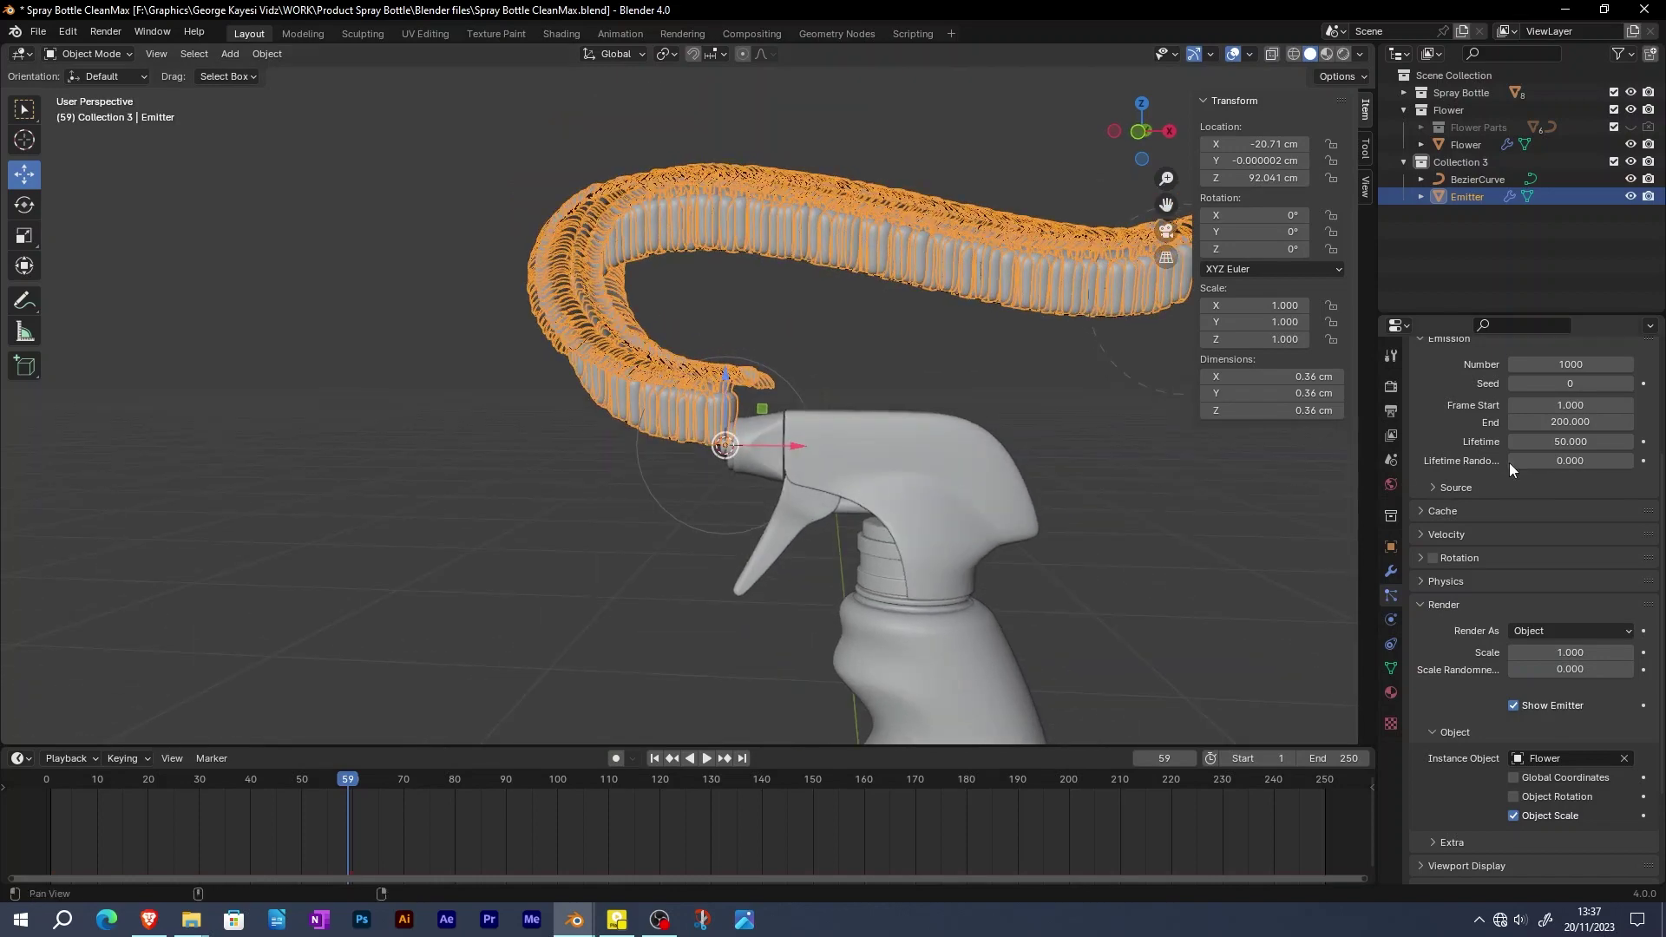
Enter 200 as the emission number and replay the animation
click(1573, 364)
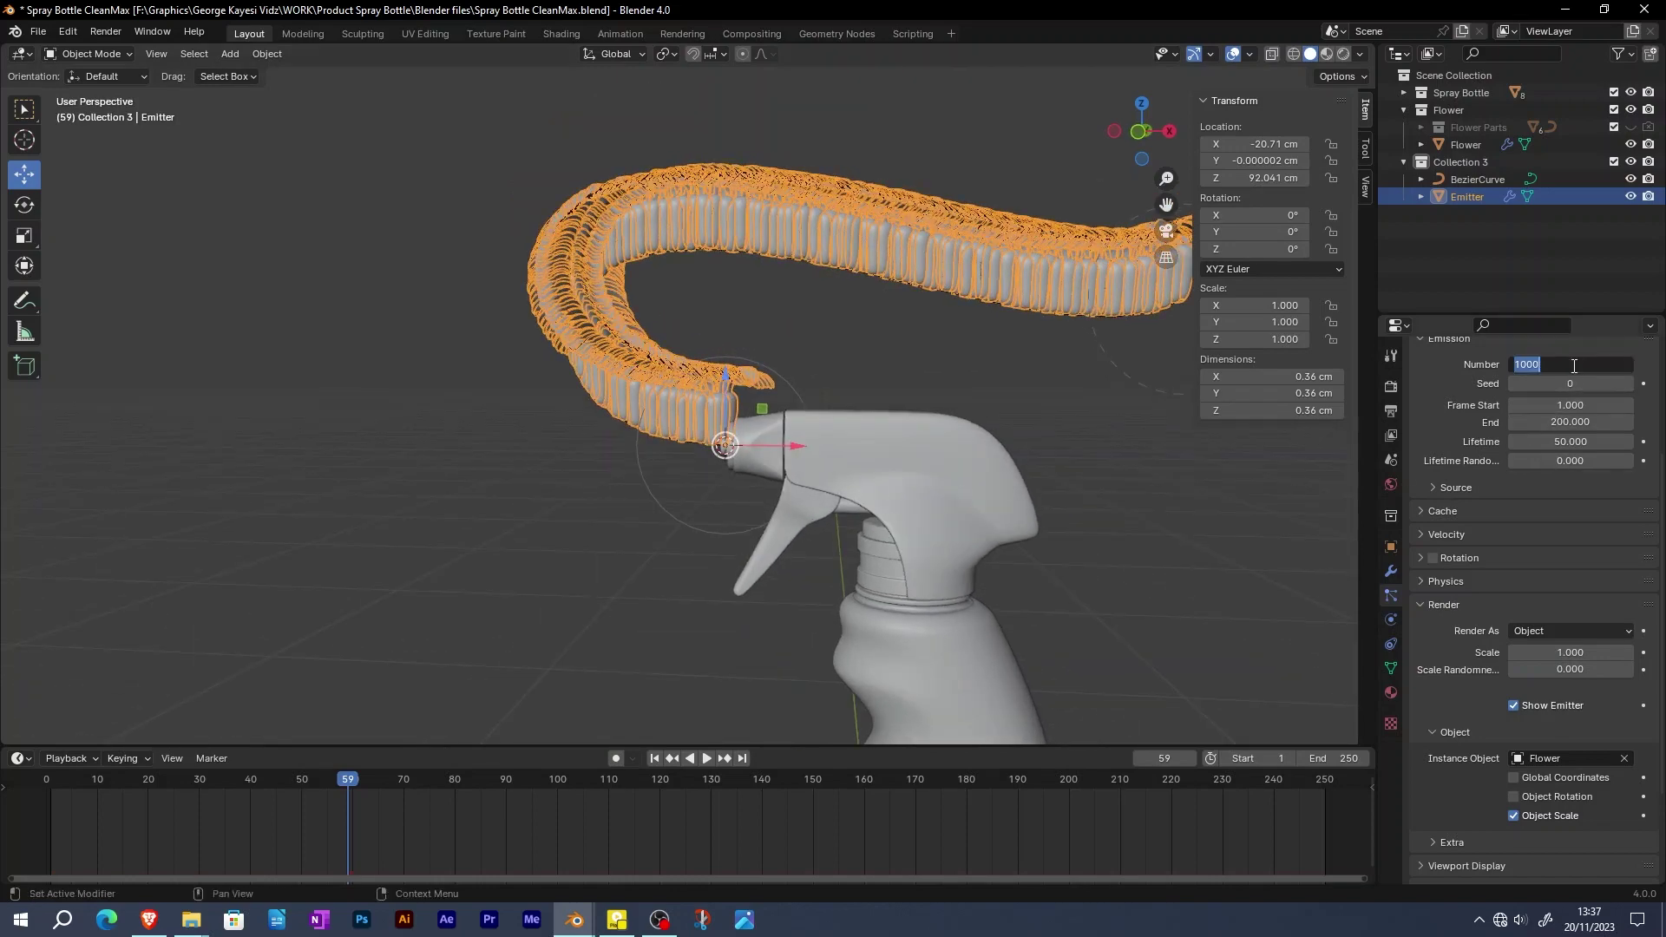
text(200)
key(Return)
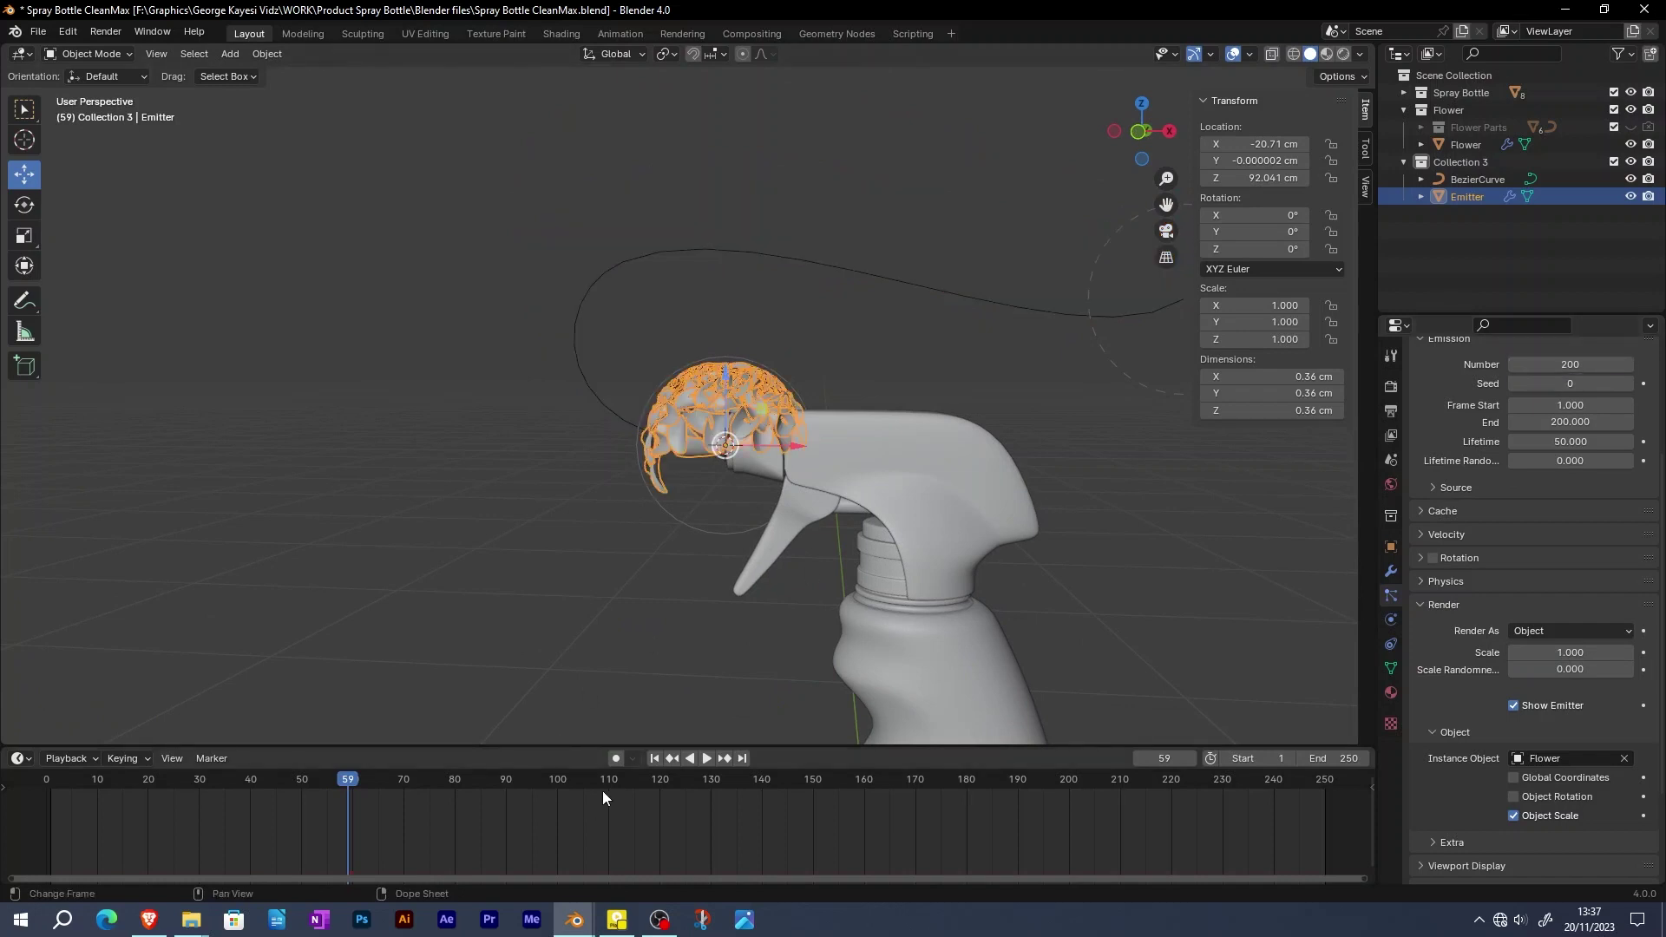
click(654, 759)
click(706, 758)
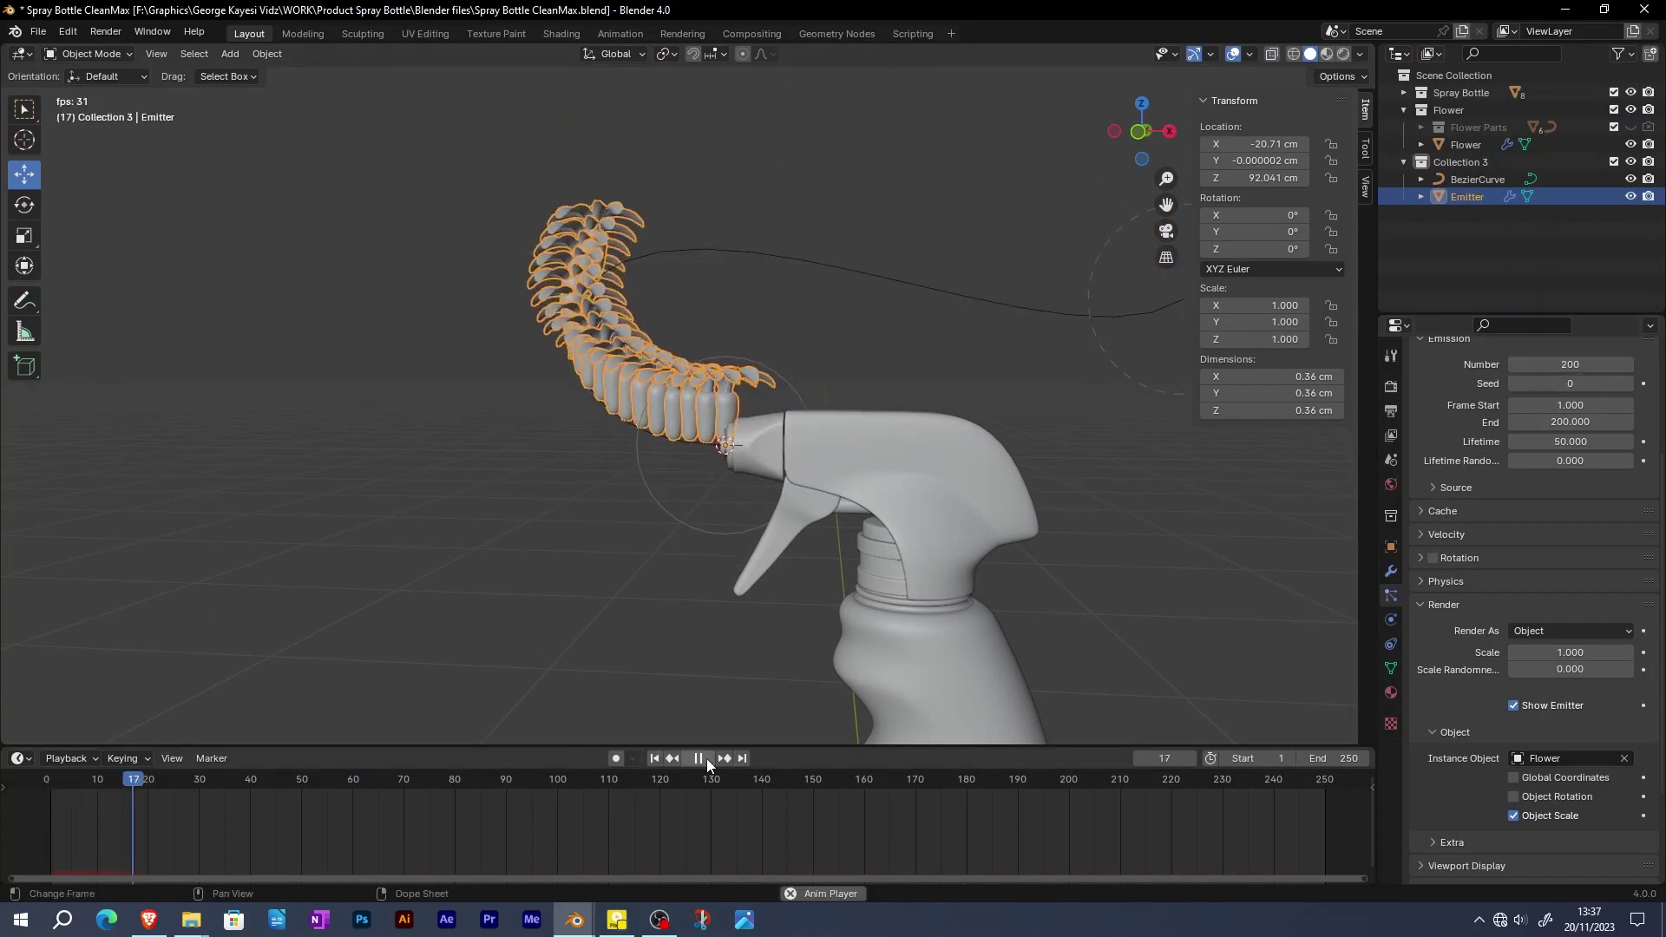
click(706, 758)
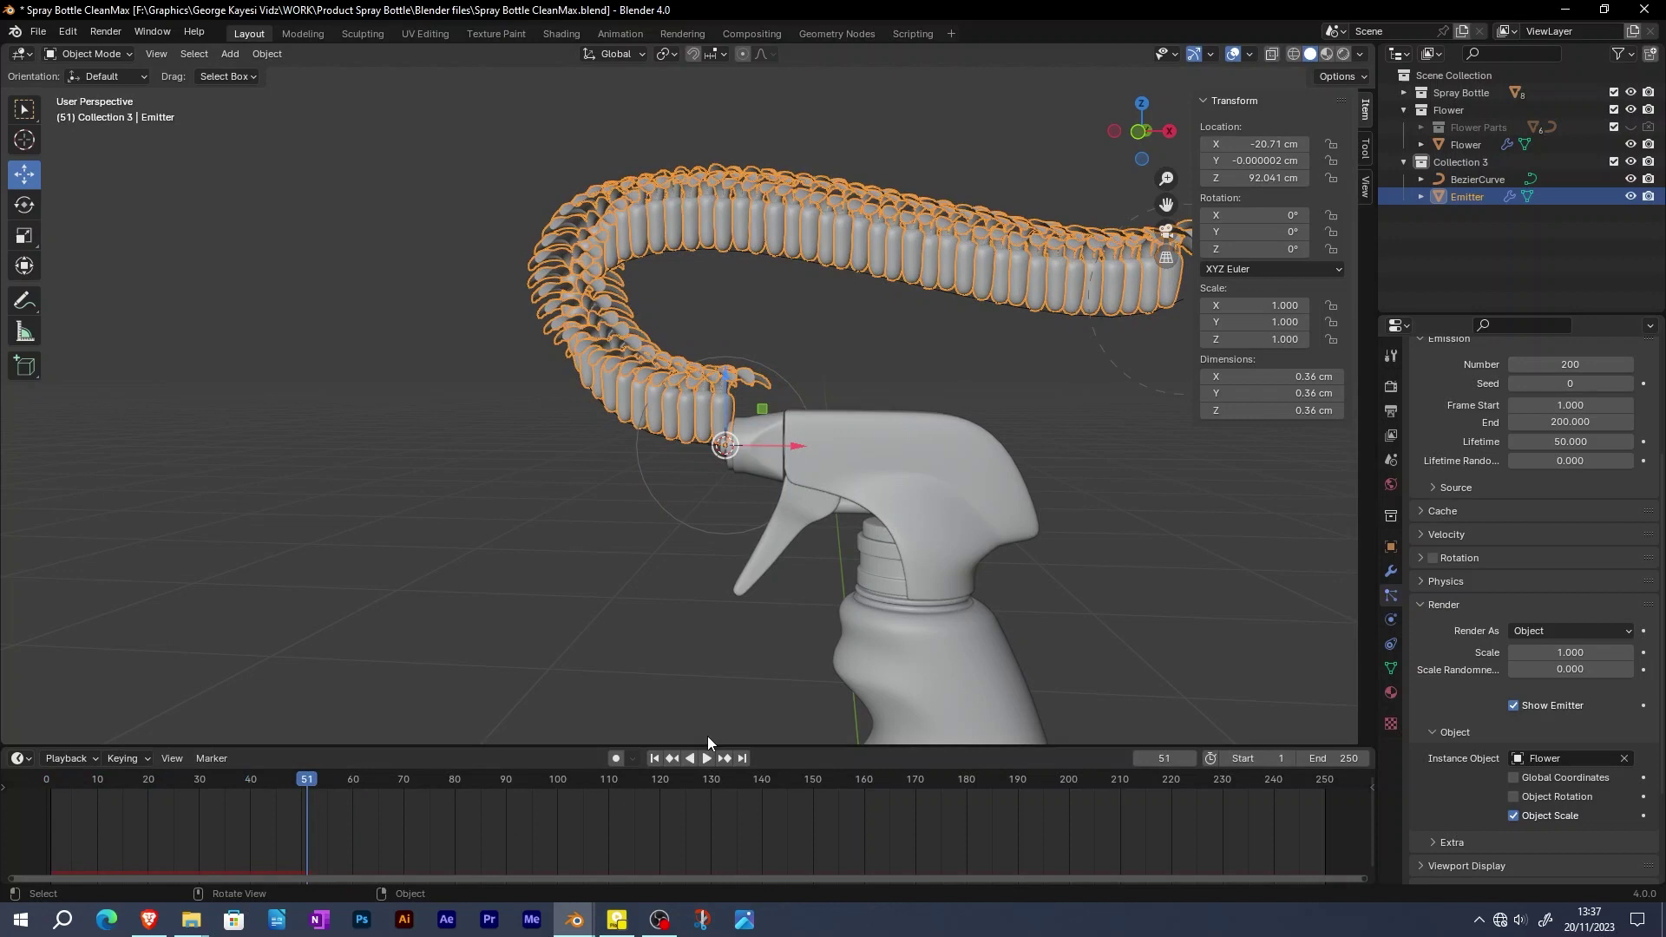
Lower the emission number to 100 and replay the flower stream
click(1552, 365)
text(1)
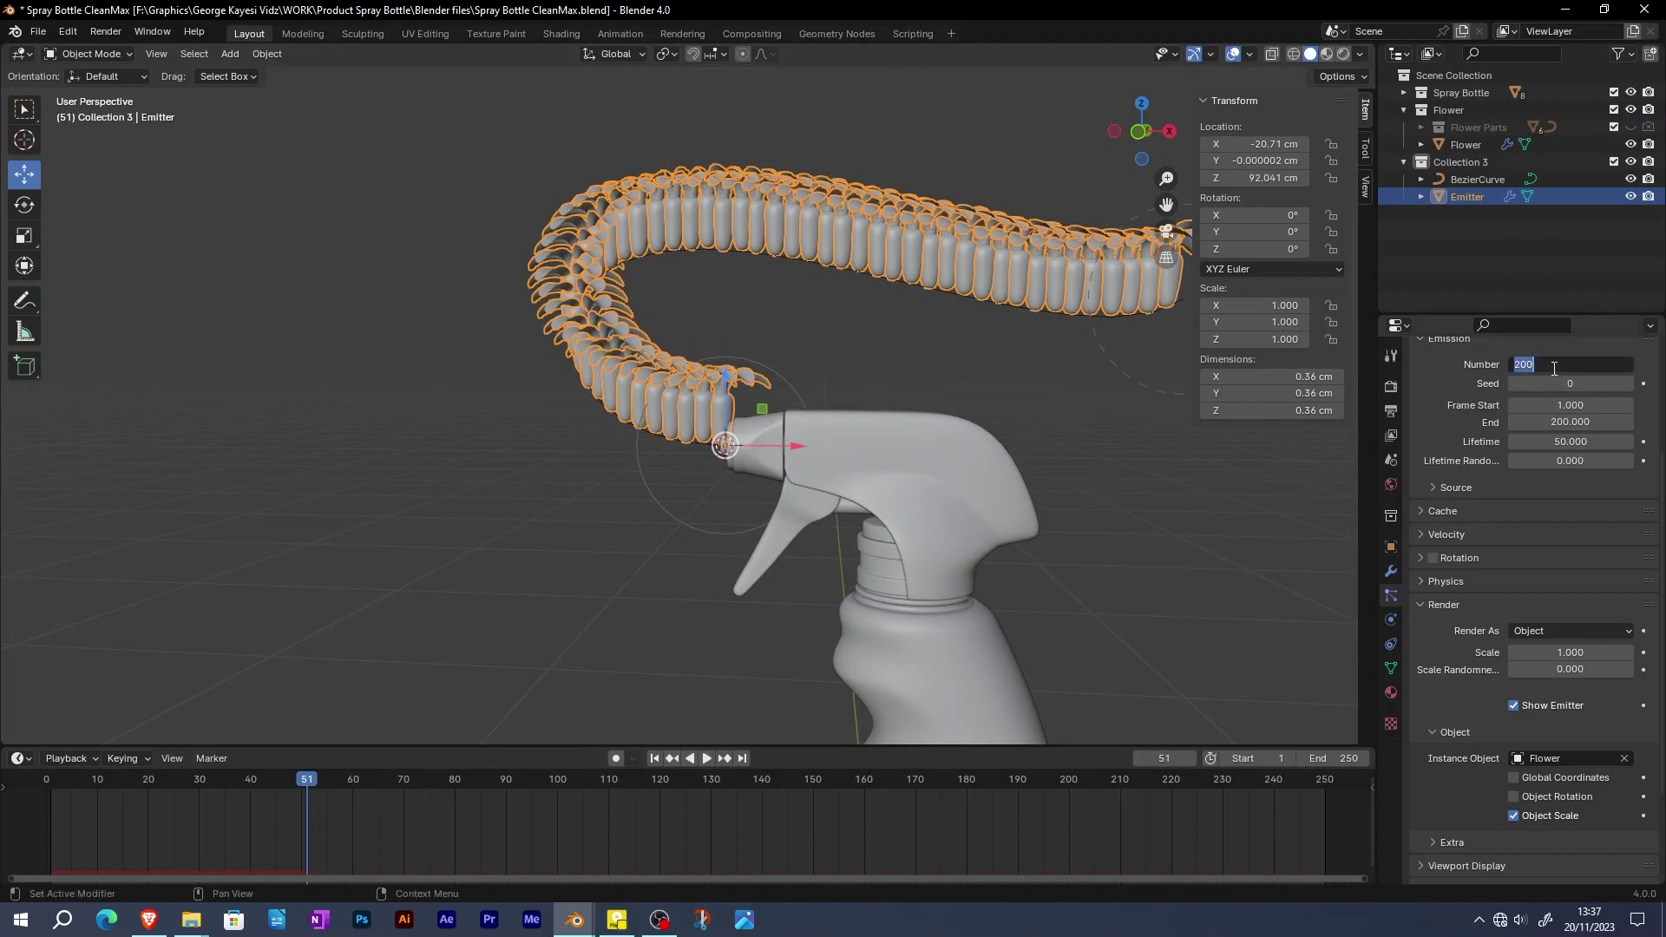
text(00)
key(Return)
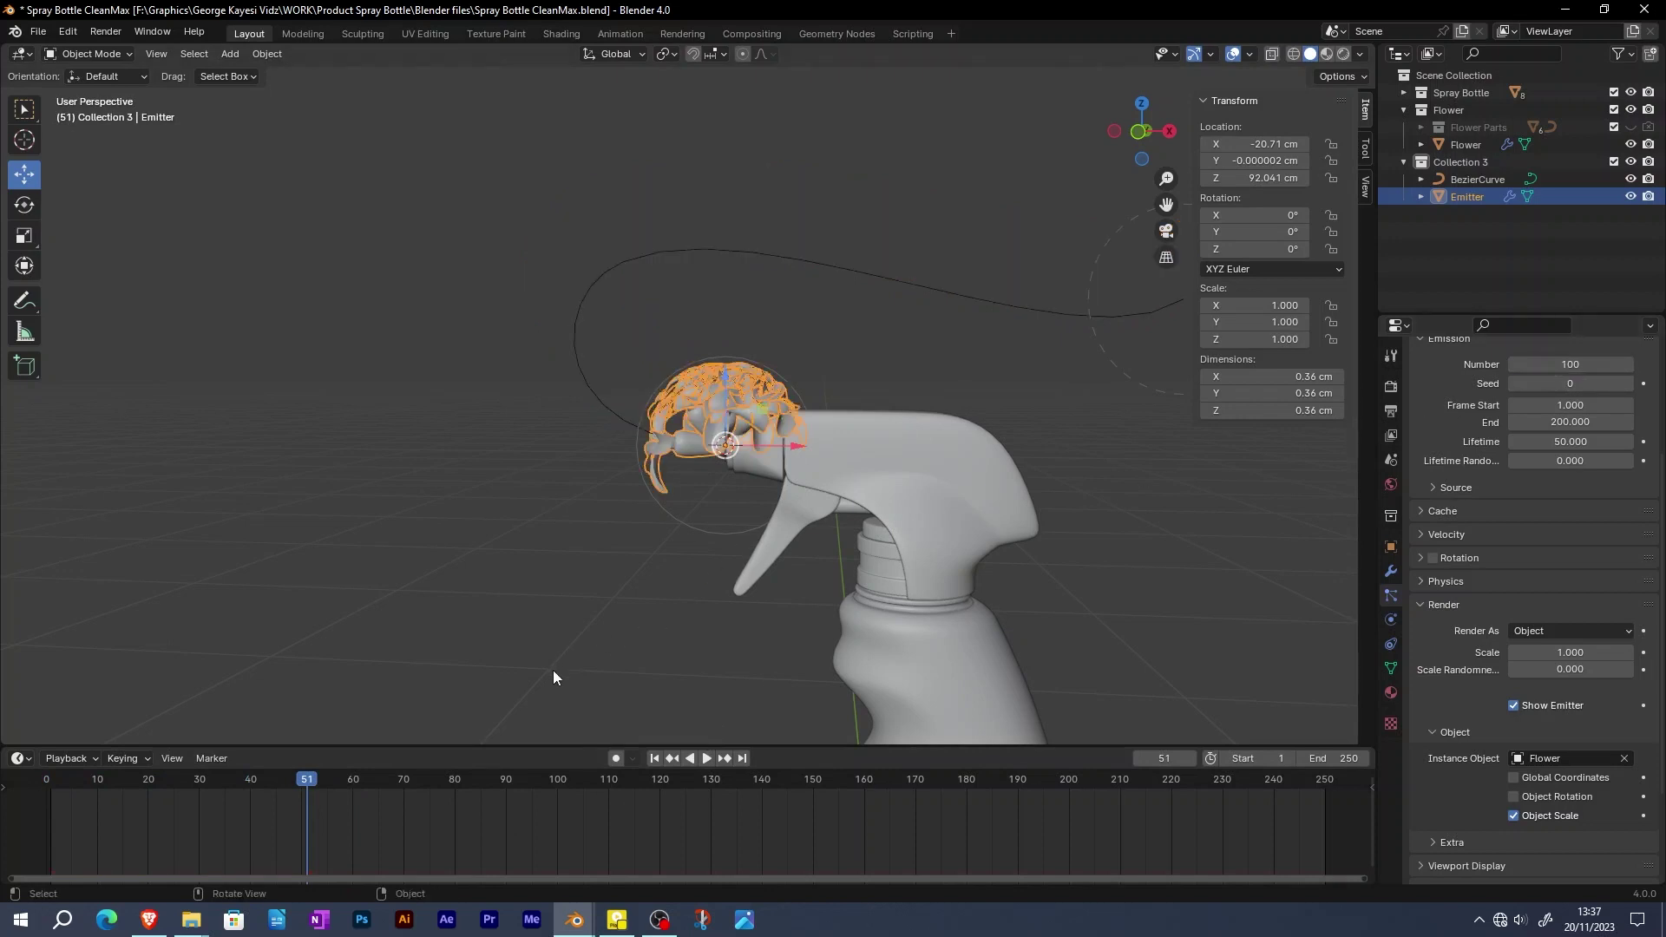
click(655, 758)
click(707, 759)
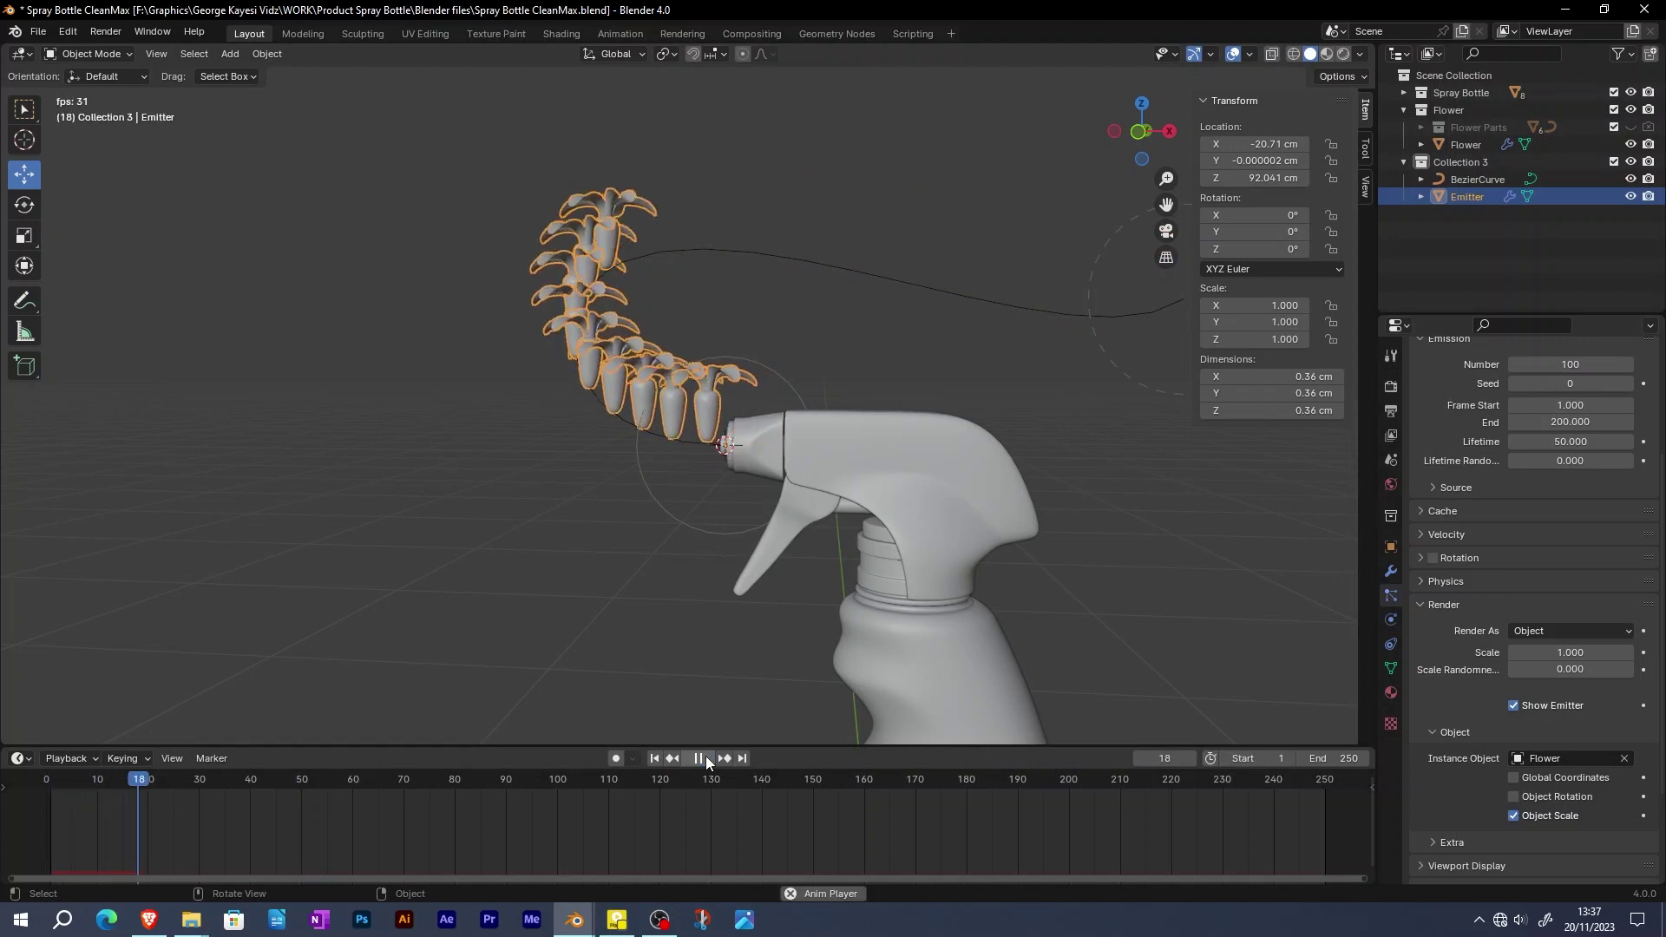
click(706, 759)
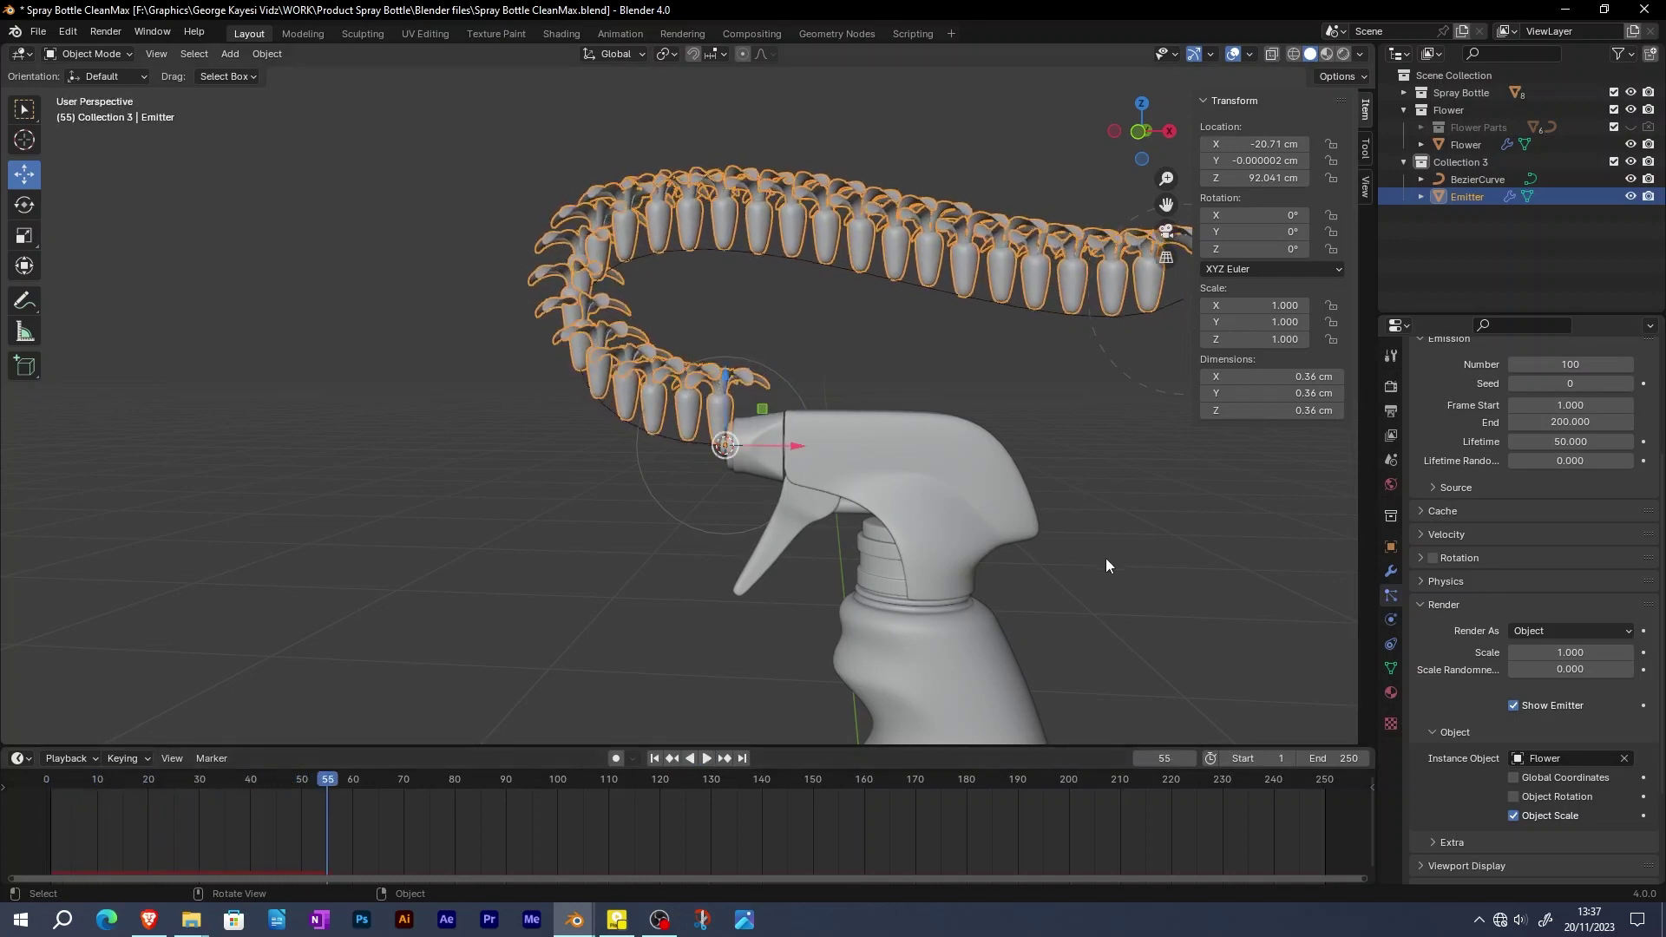
Enable particle Rotation and drag Randomize to 1.000
scroll(1486, 679, down, 2)
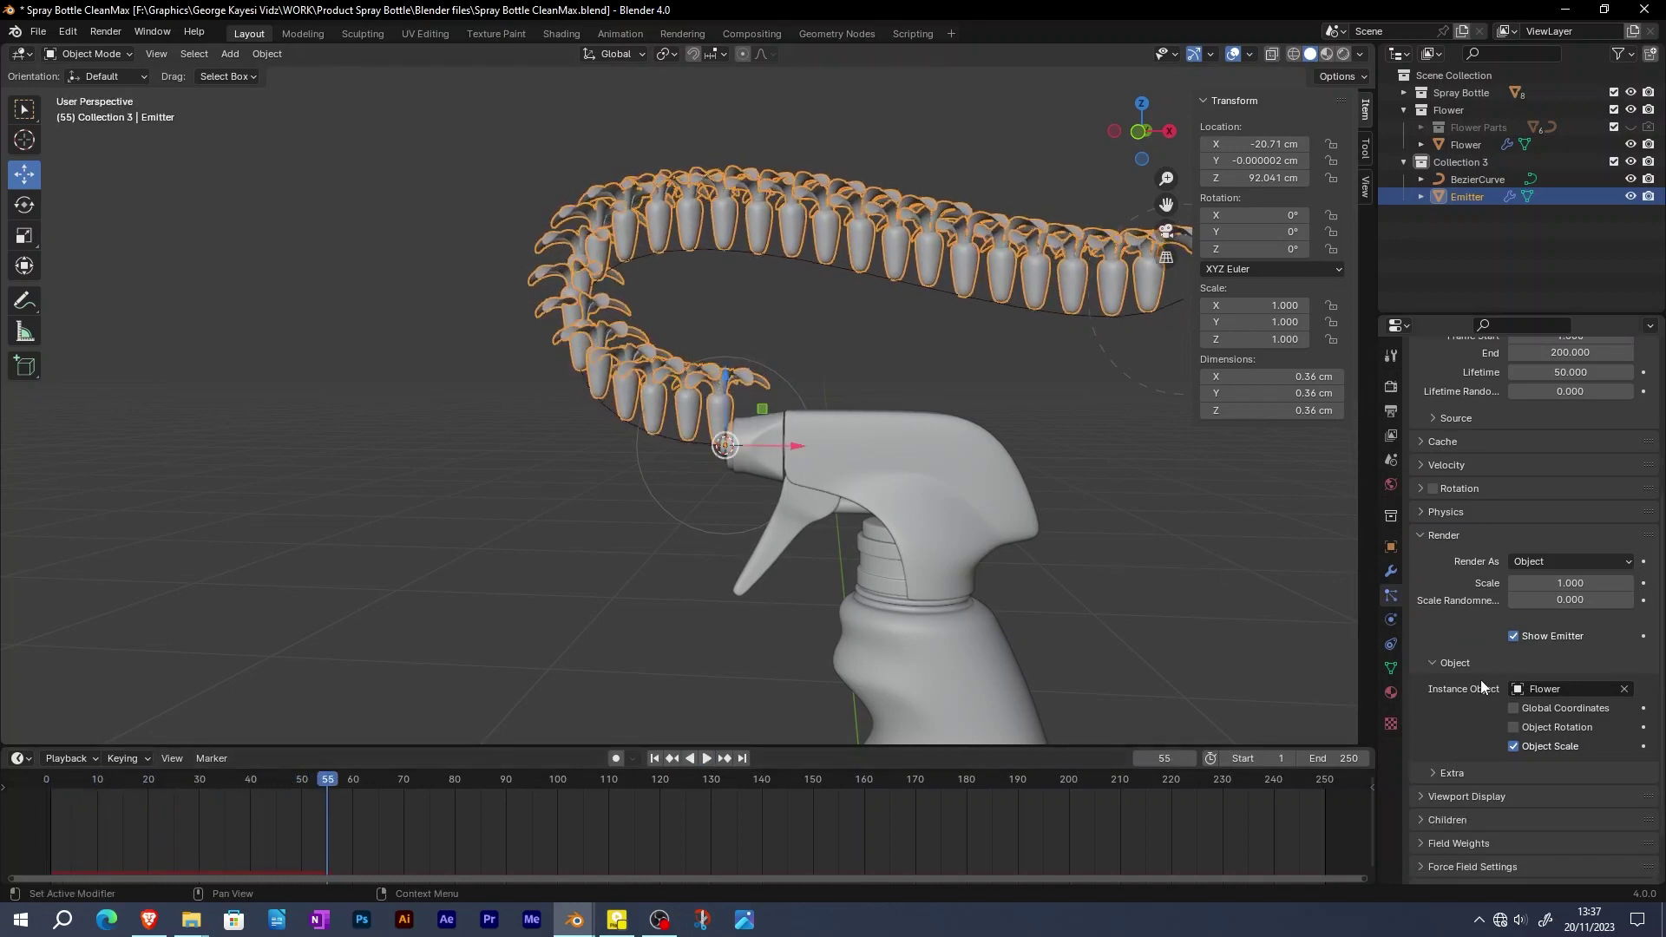
scroll(1480, 679, down, 2)
click(1422, 422)
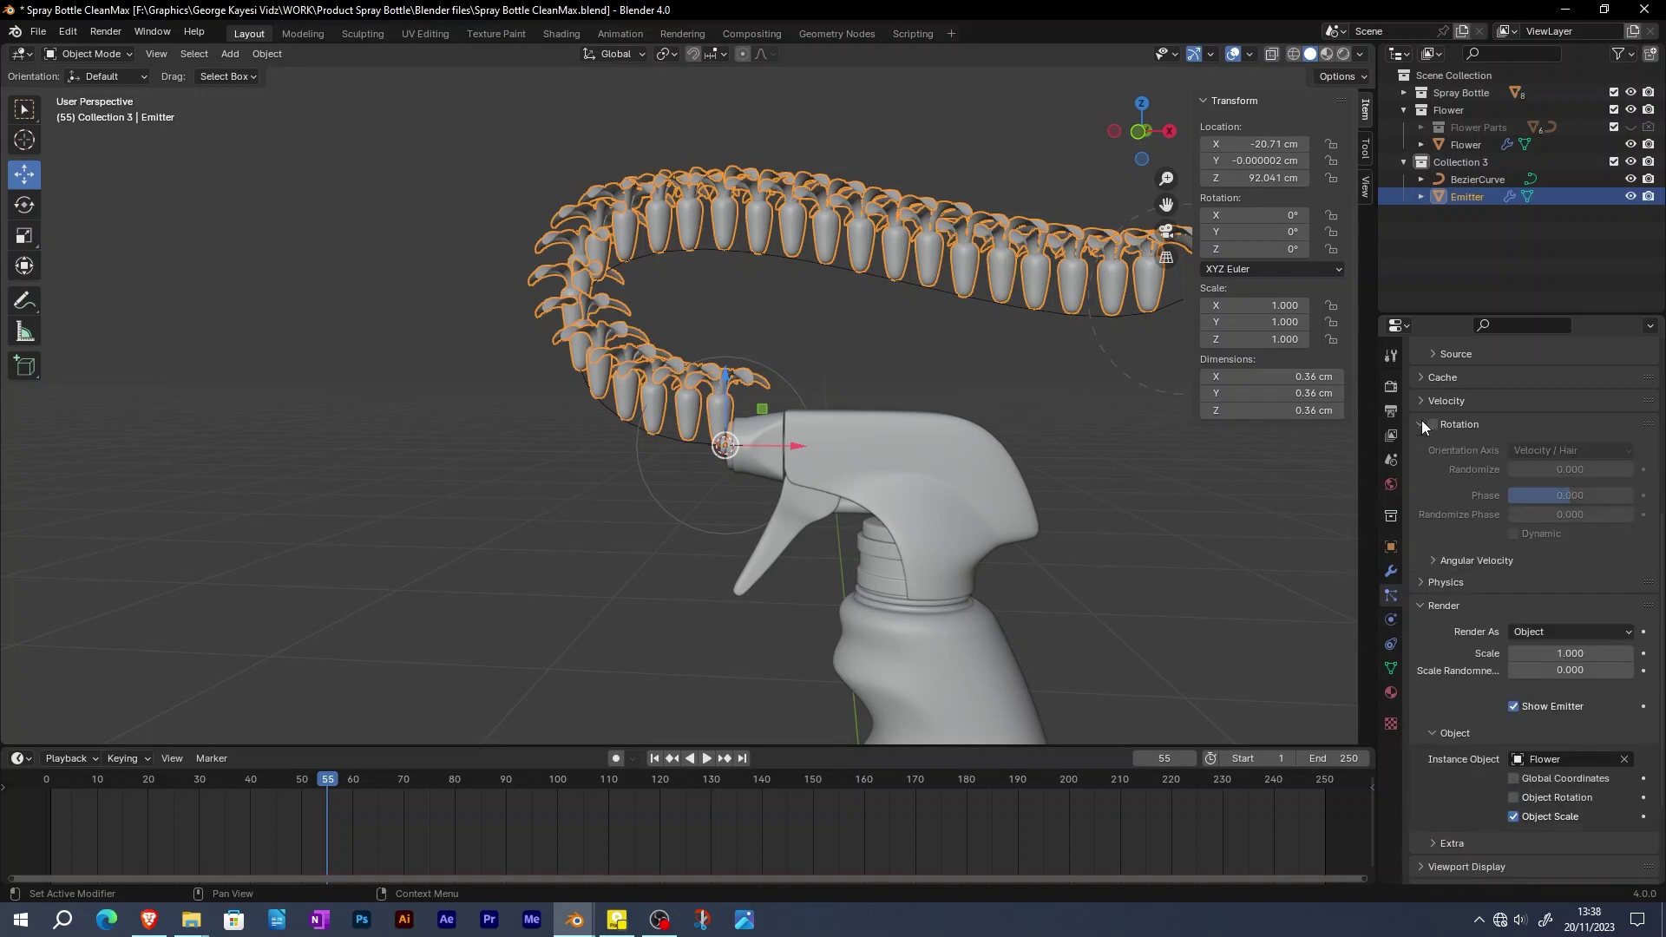
click(1434, 424)
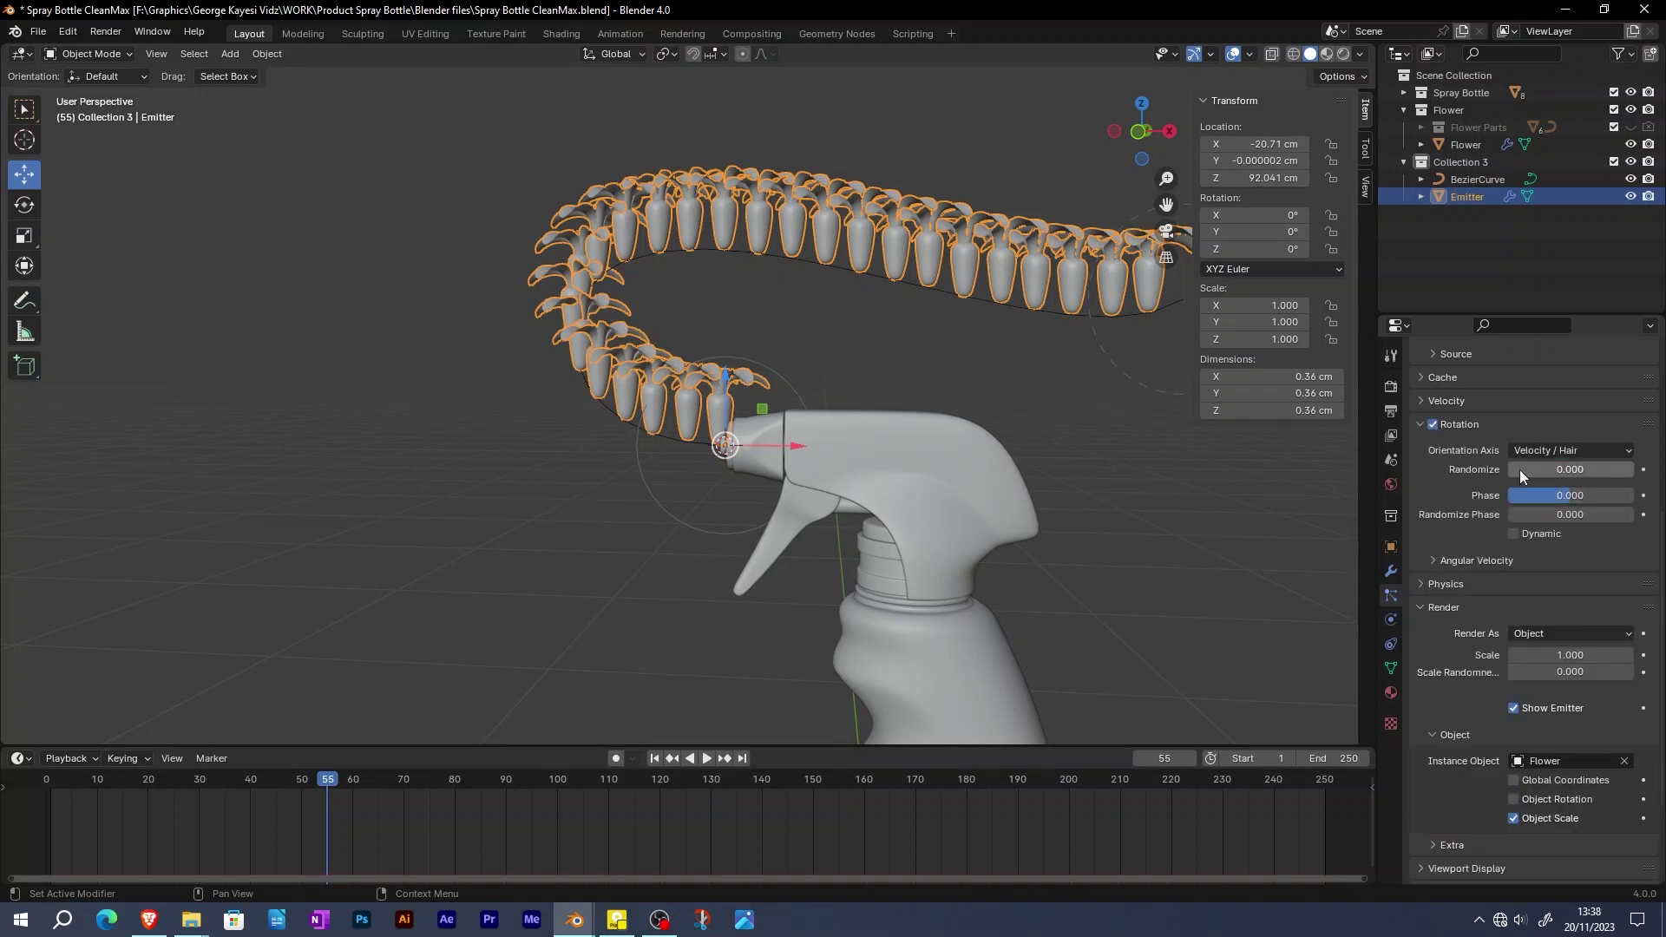
drag(1518, 470, 1637, 474)
Replay the animation to frame 169 and inspect the tumbling flowers around the spray bottle
click(656, 757)
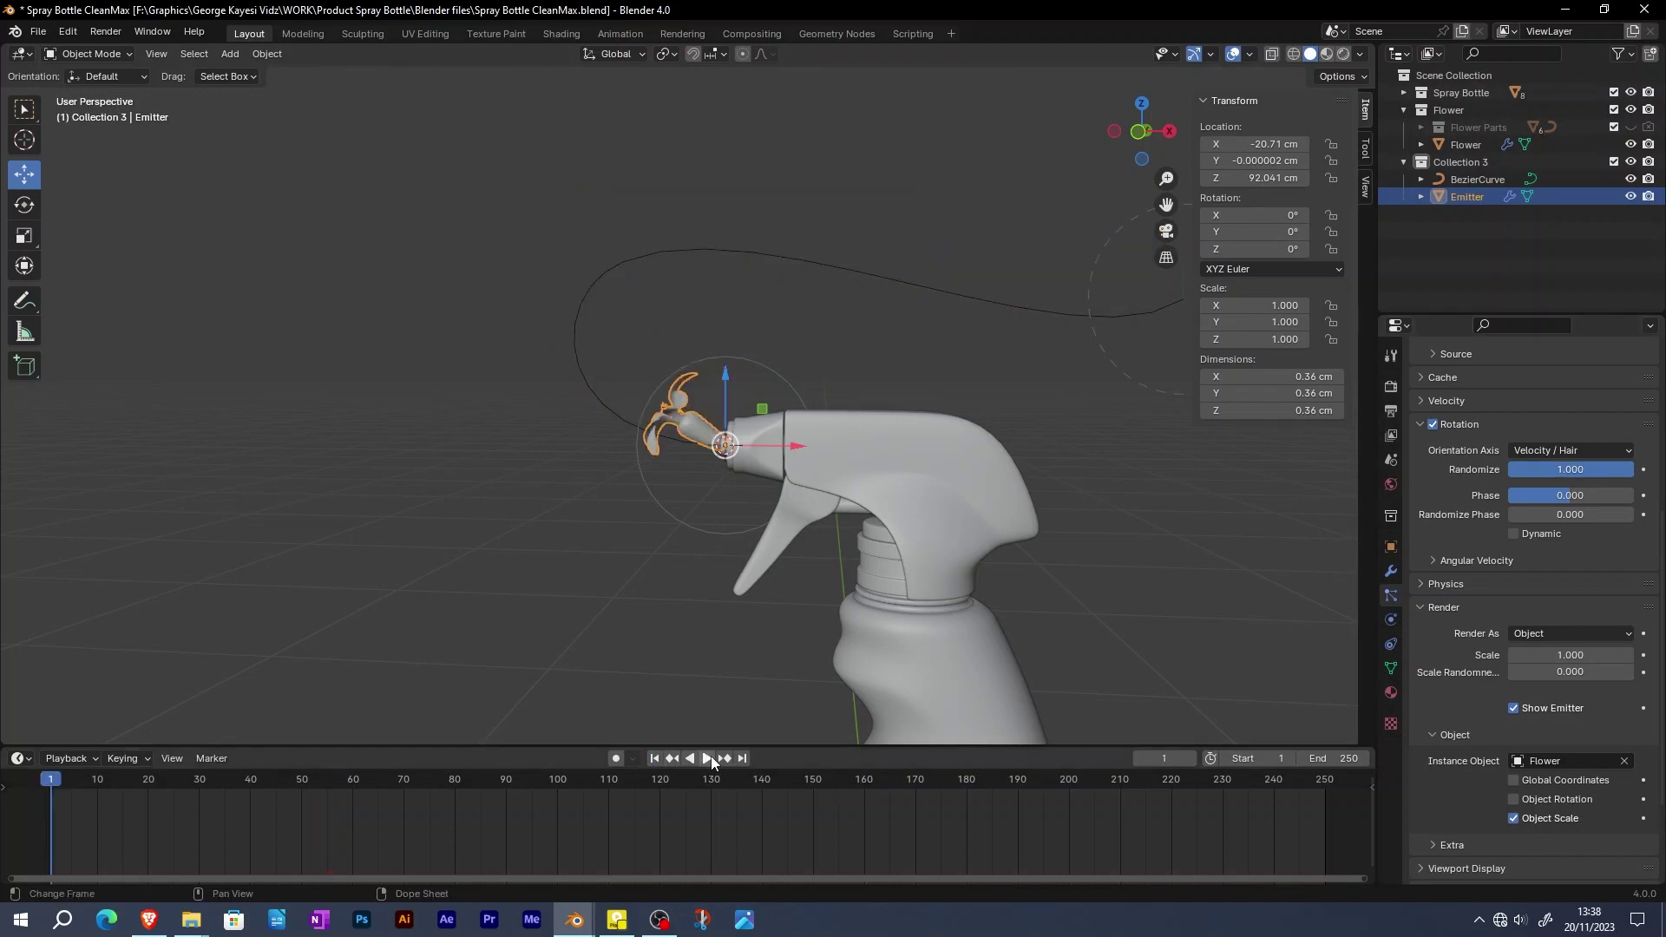
click(709, 758)
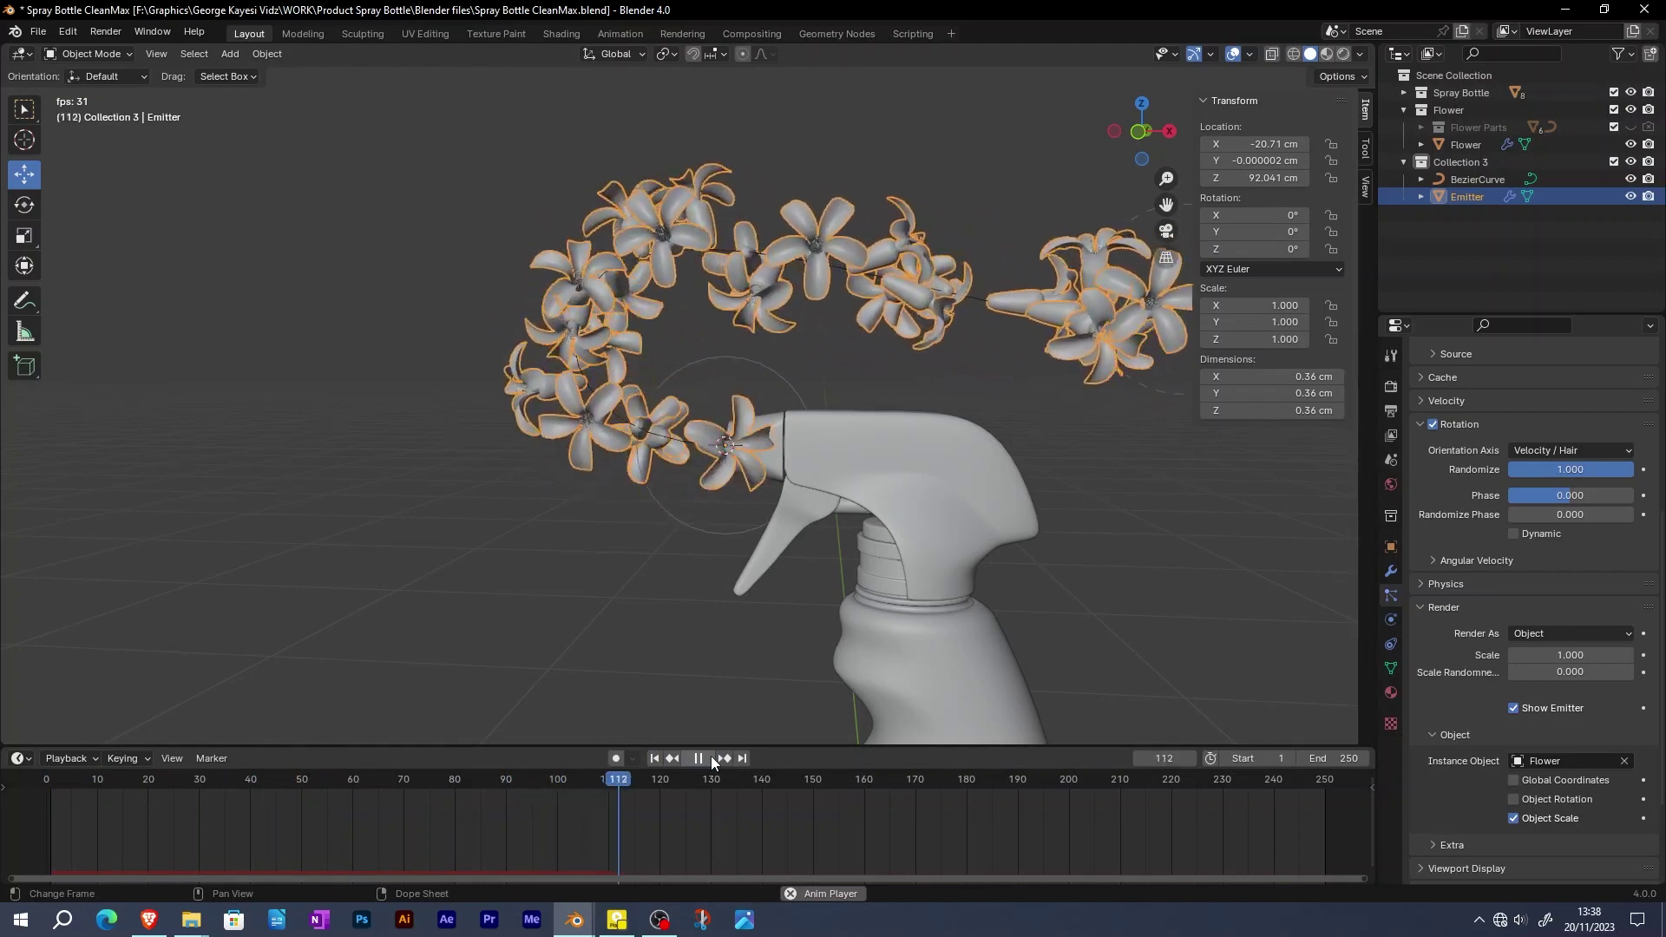
key(space)
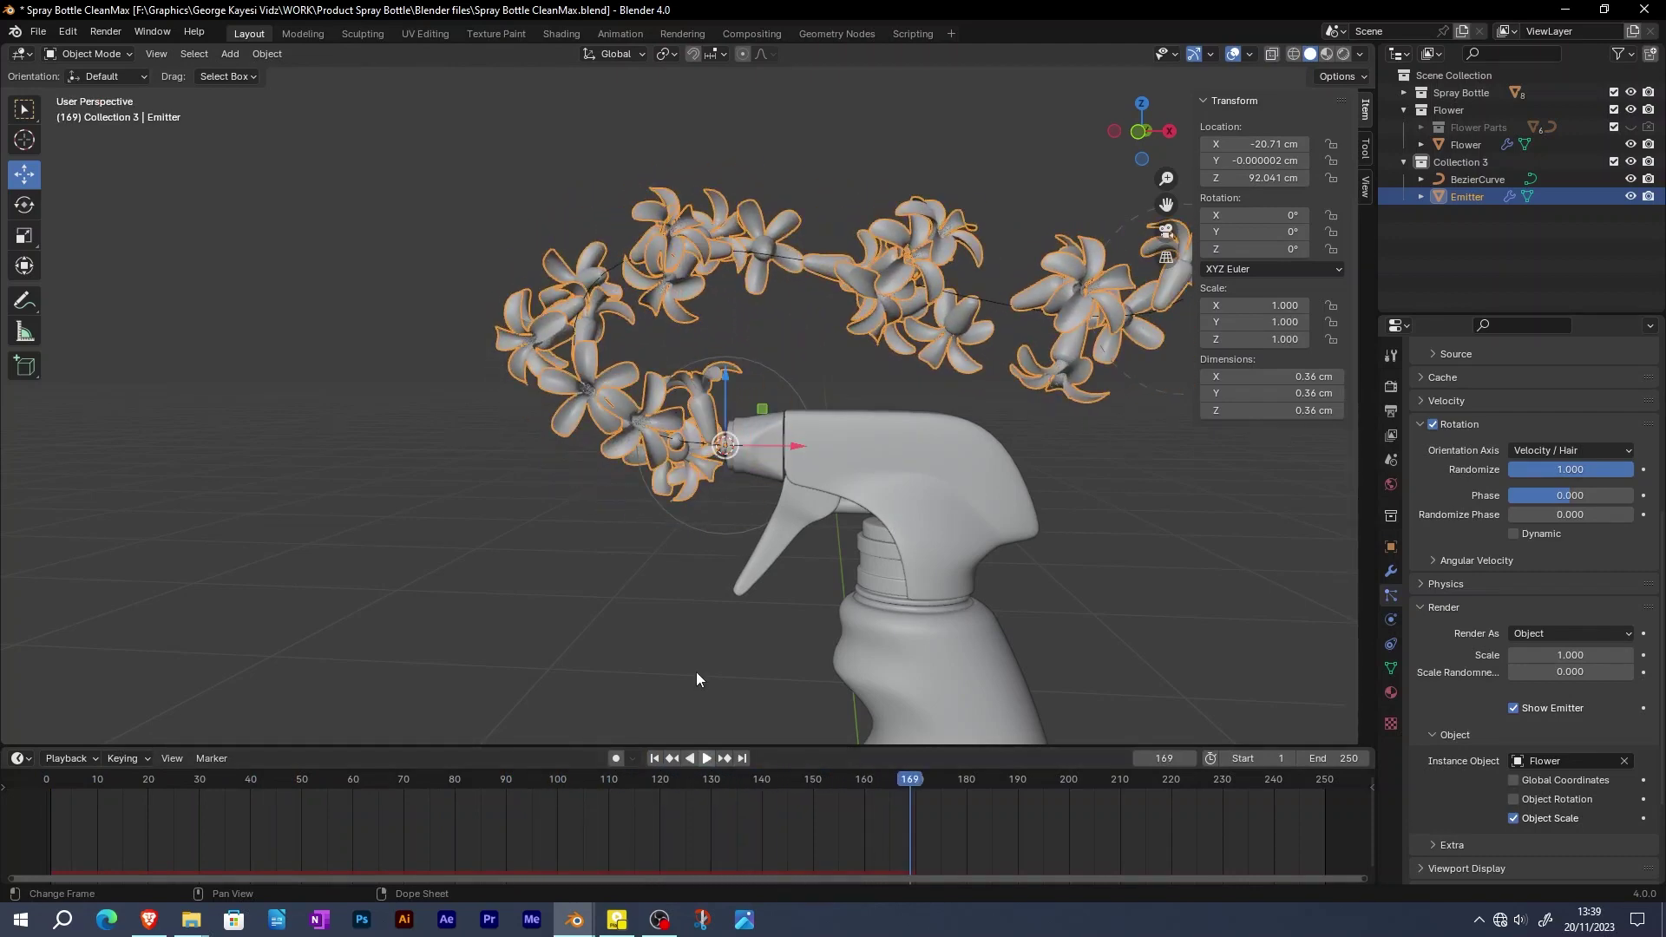
scroll(549, 425, down, 2)
middle_drag(549, 425, 623, 289)
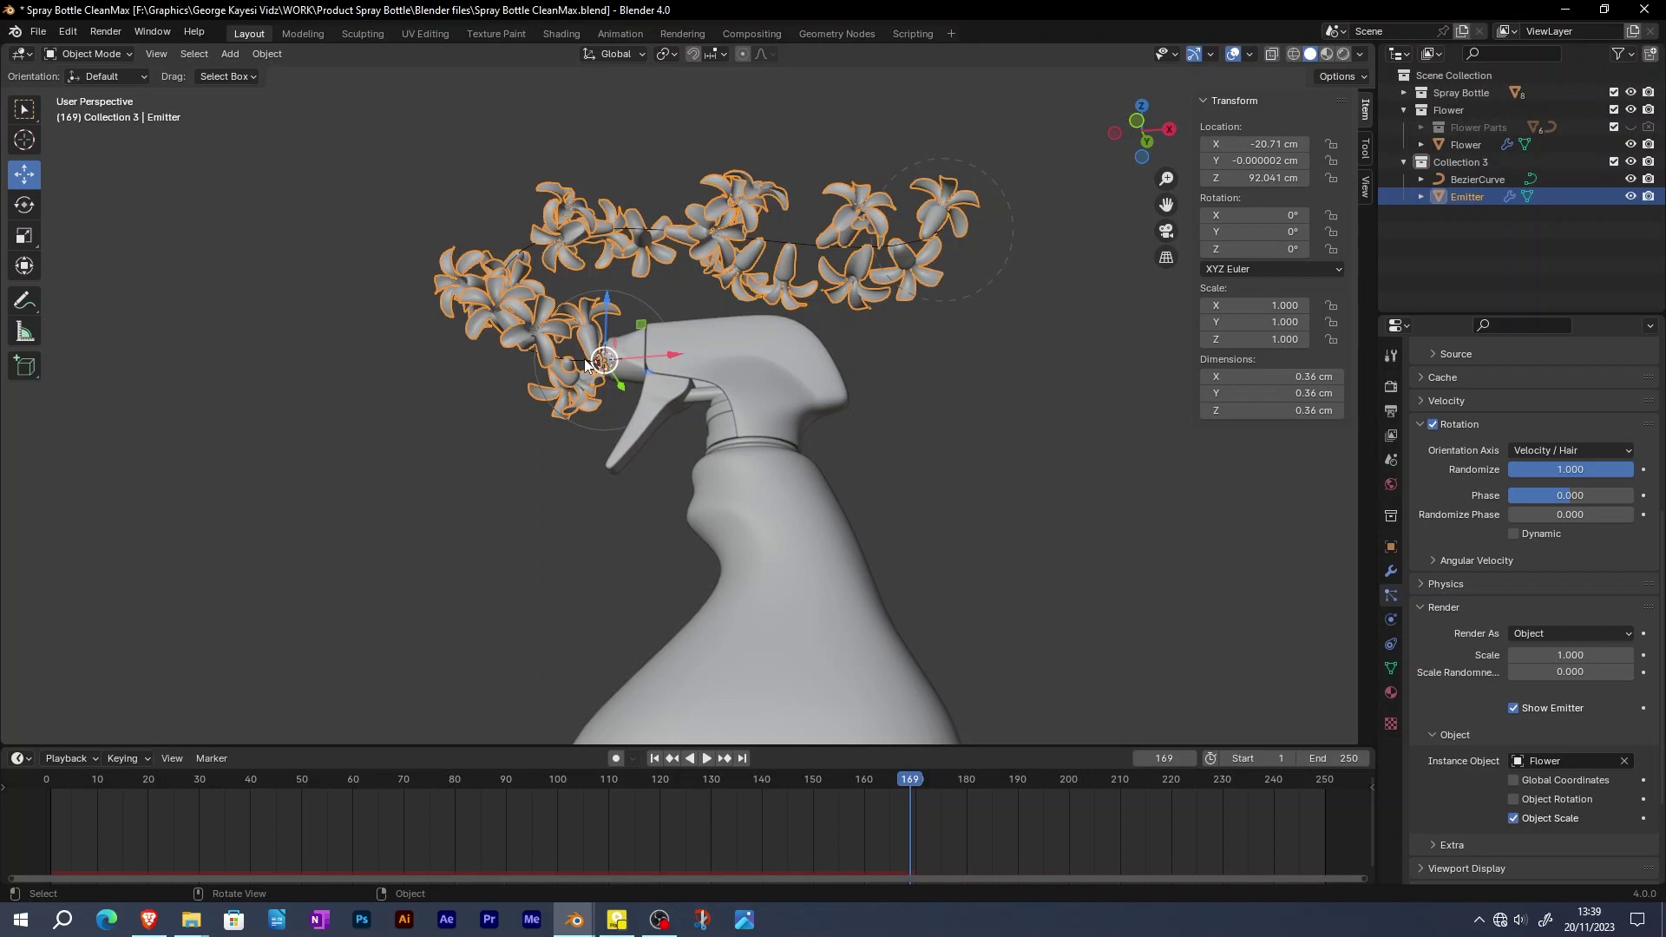
Create a new texture in the first particle texture slot named 'Particle Size' and show its settings
scroll(1438, 689, down, 3)
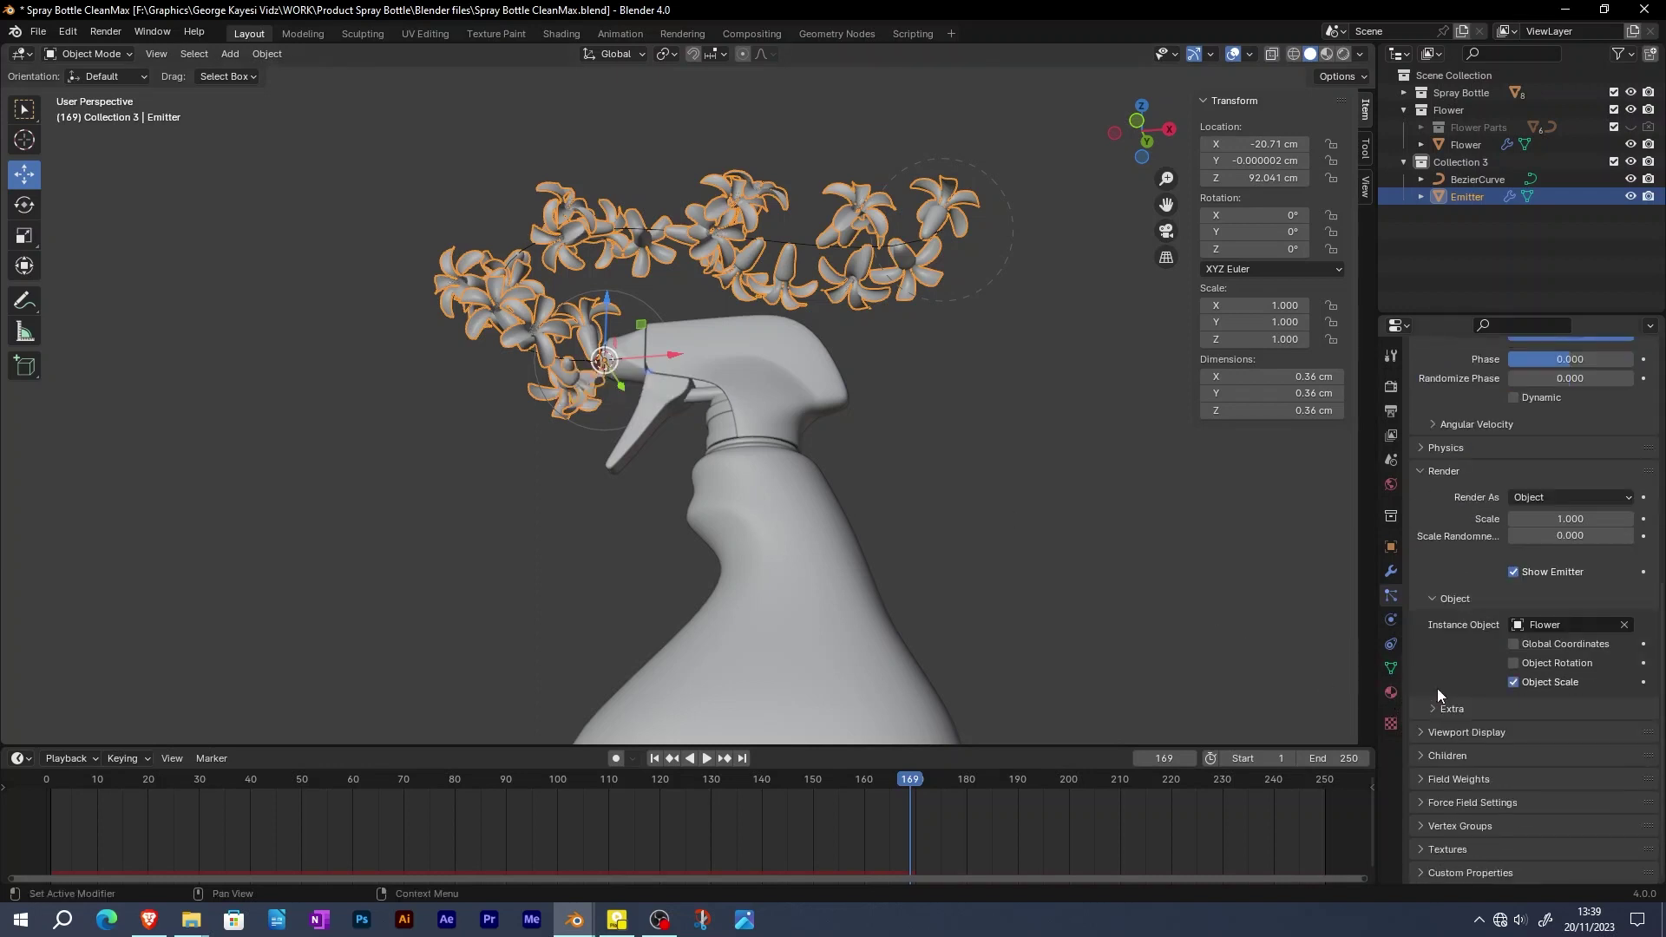
scroll(1423, 838, down, 3)
scroll(1540, 820, down, 2)
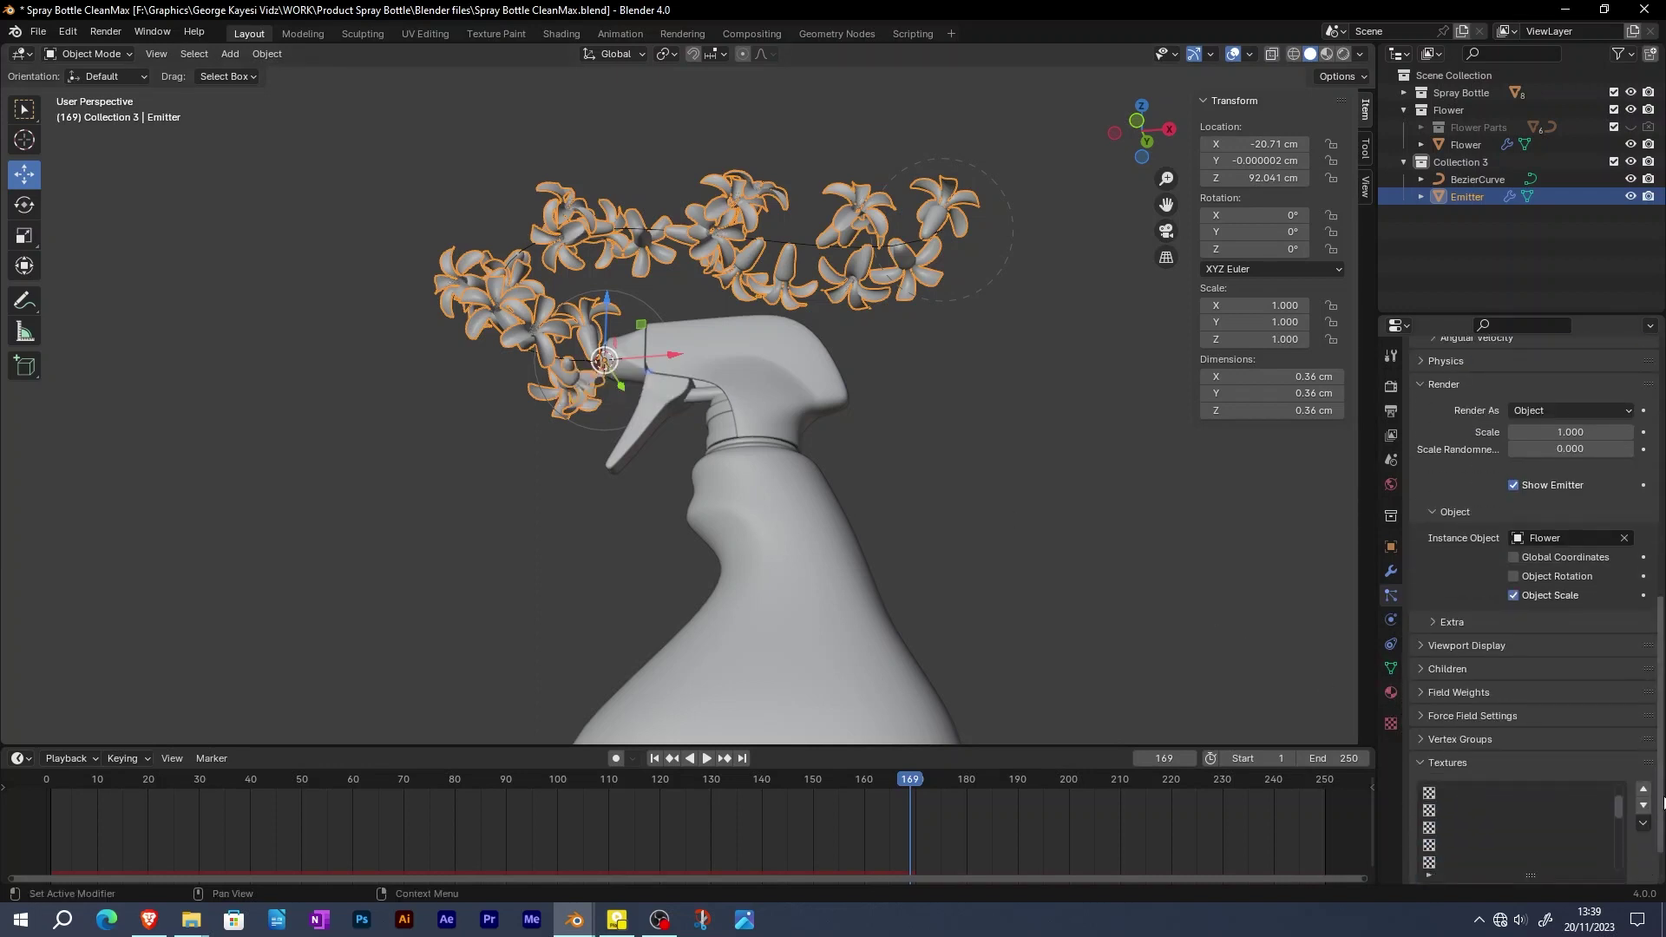
click(1486, 742)
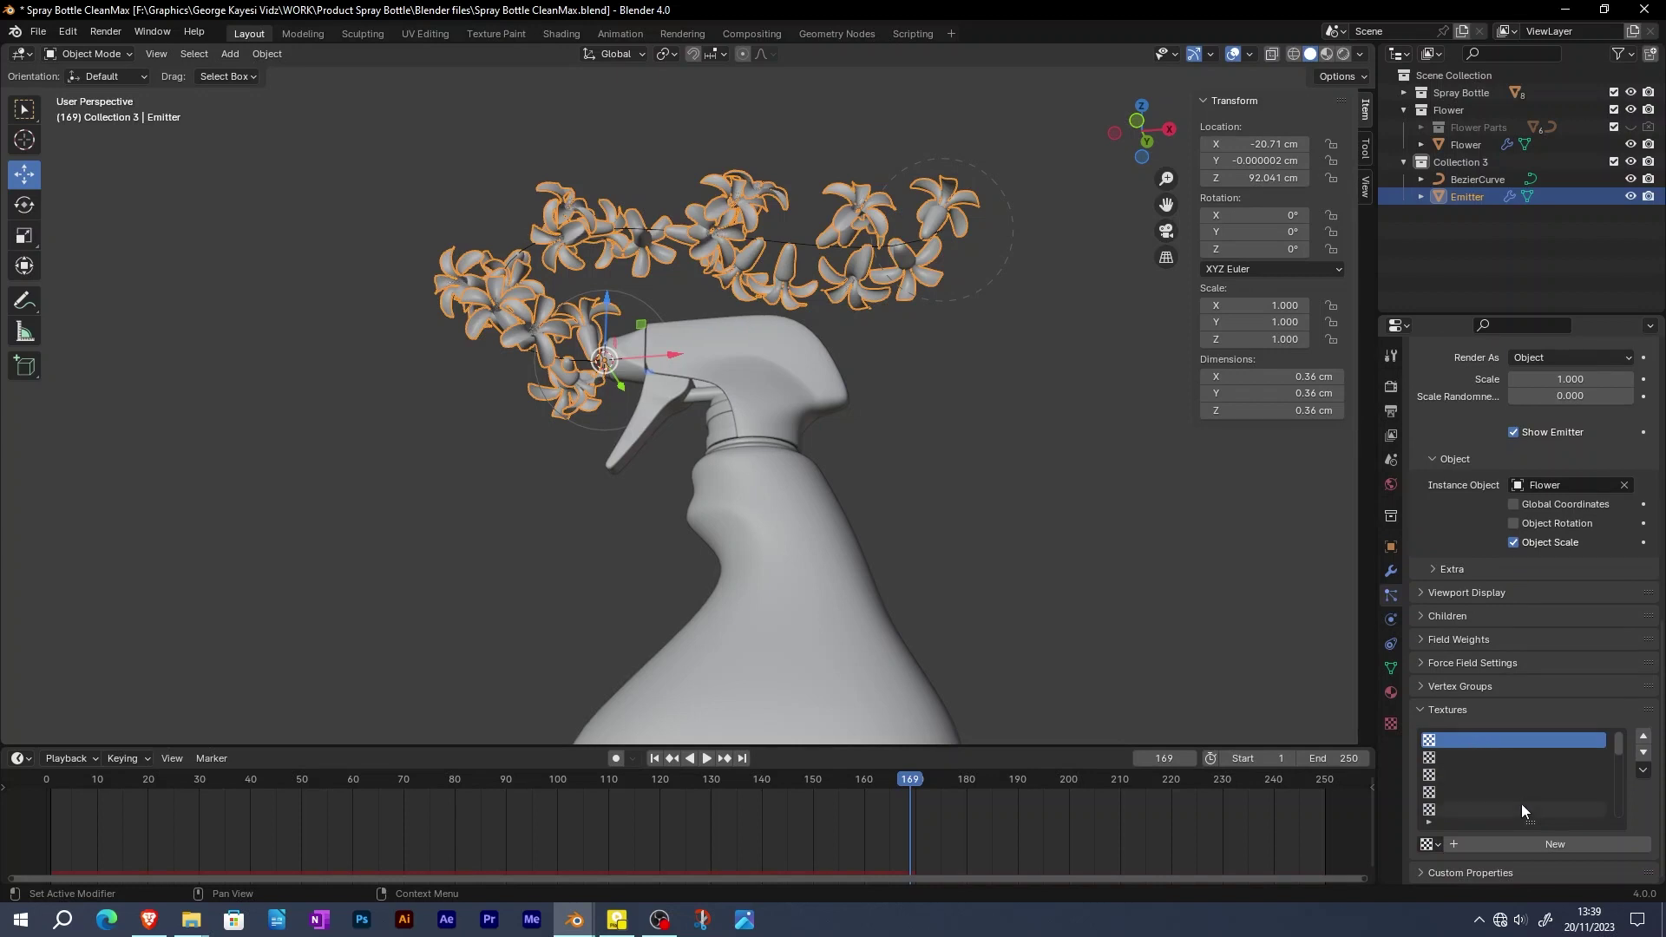
click(1543, 844)
click(1533, 843)
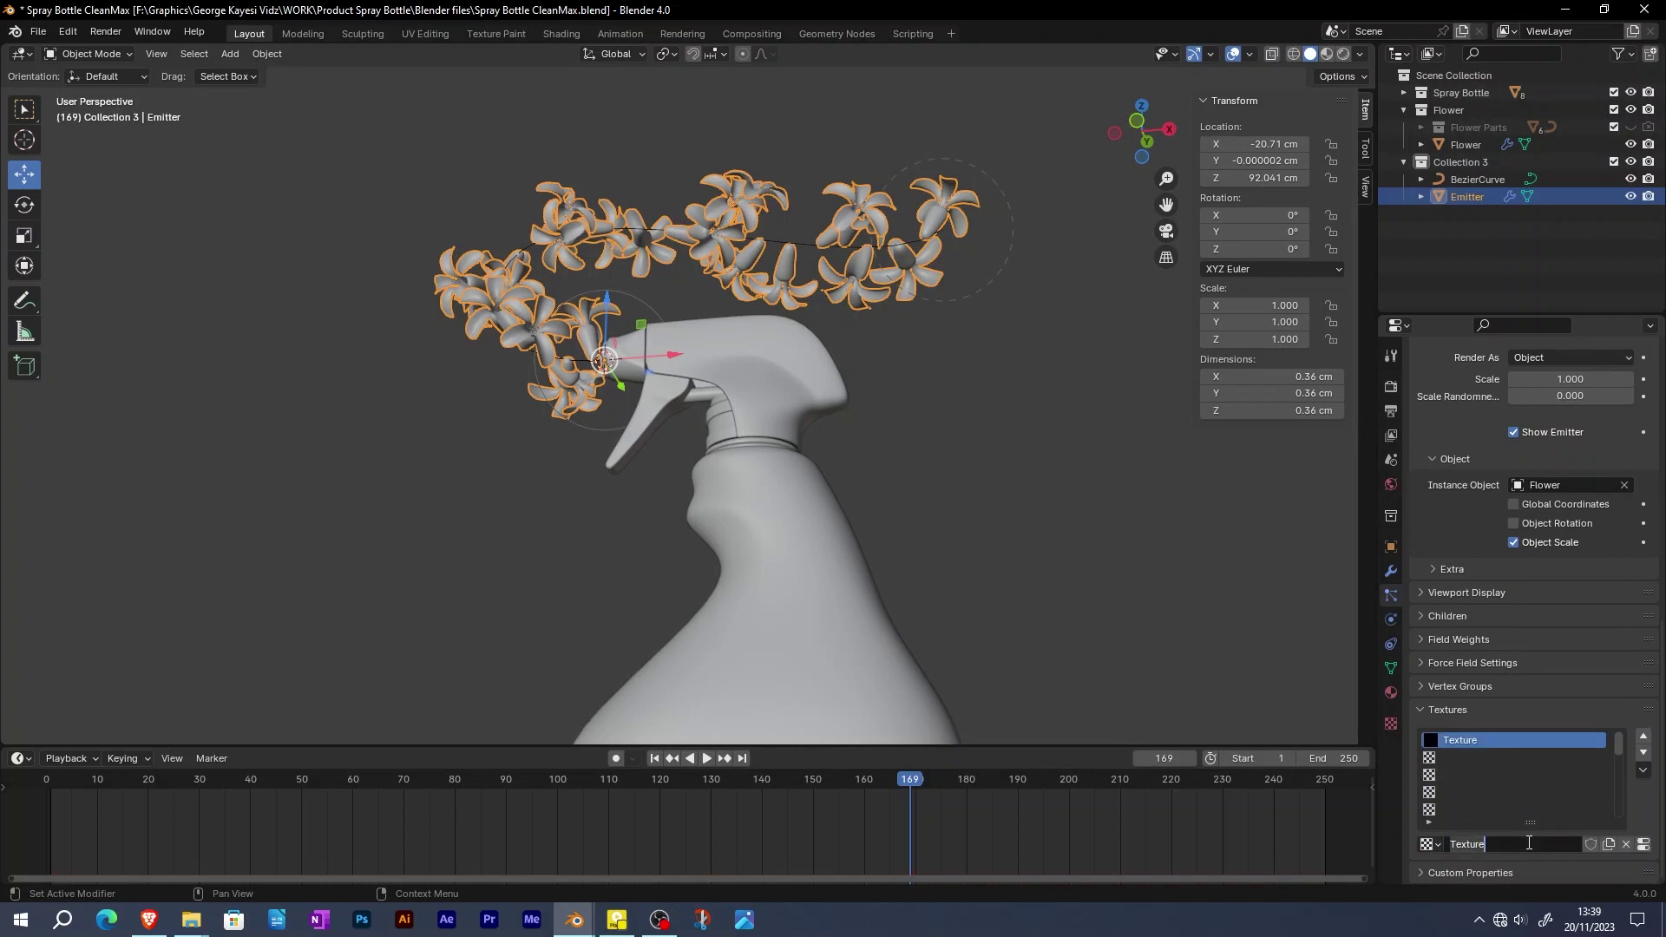
text(Particle Size)
key(Return)
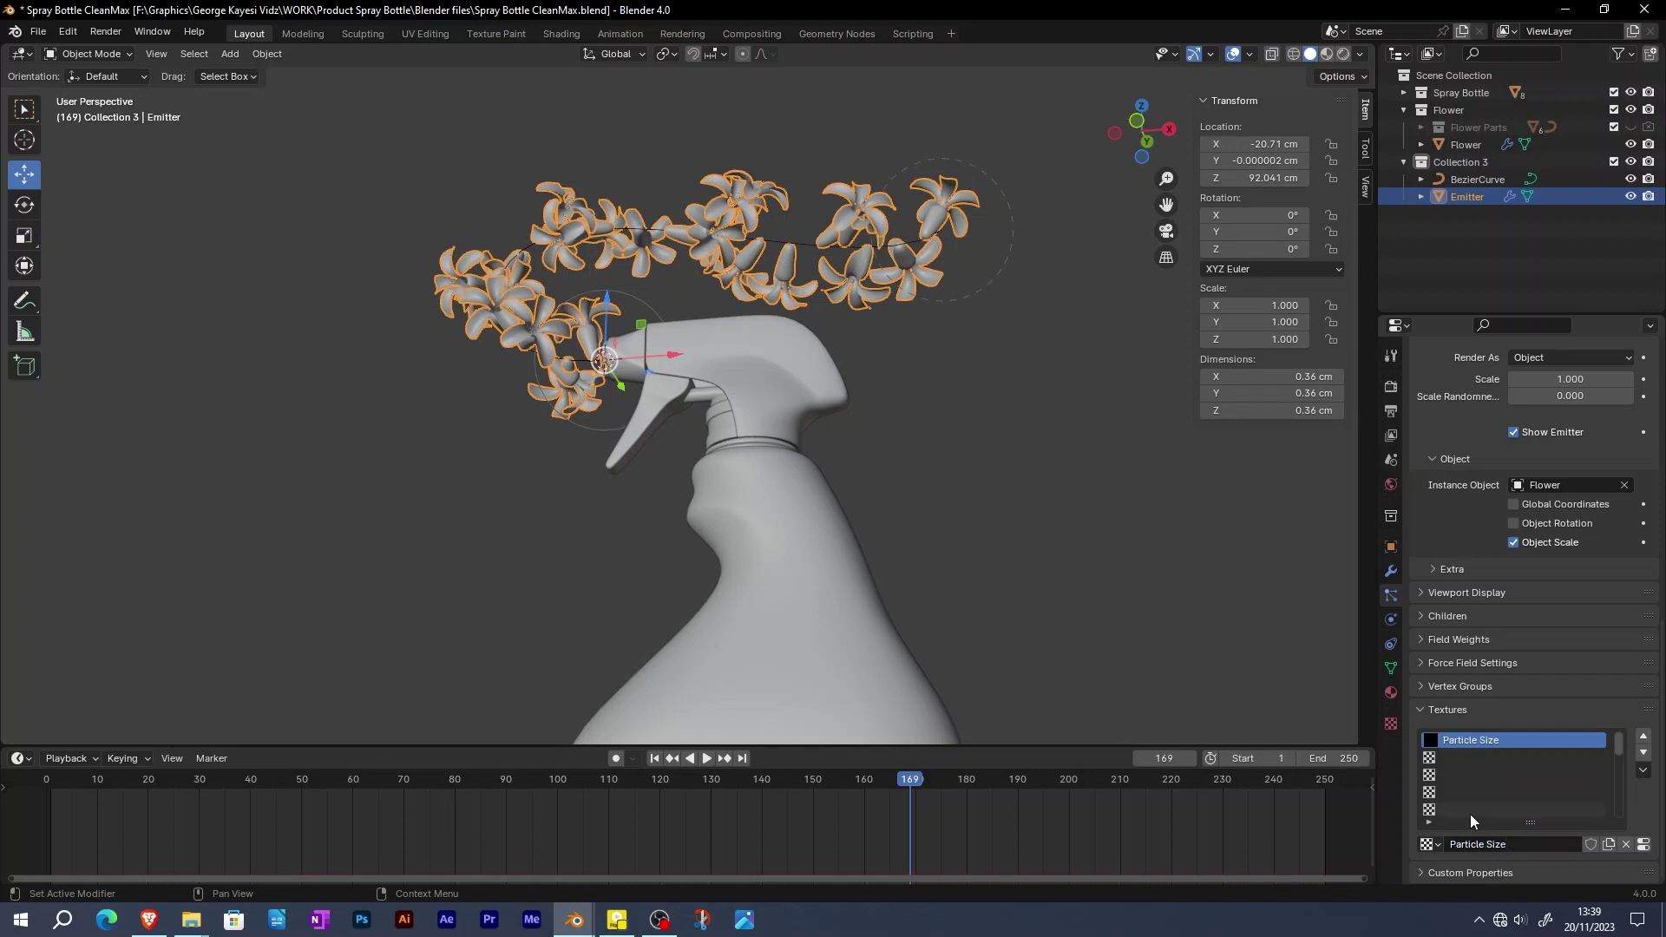
click(1644, 846)
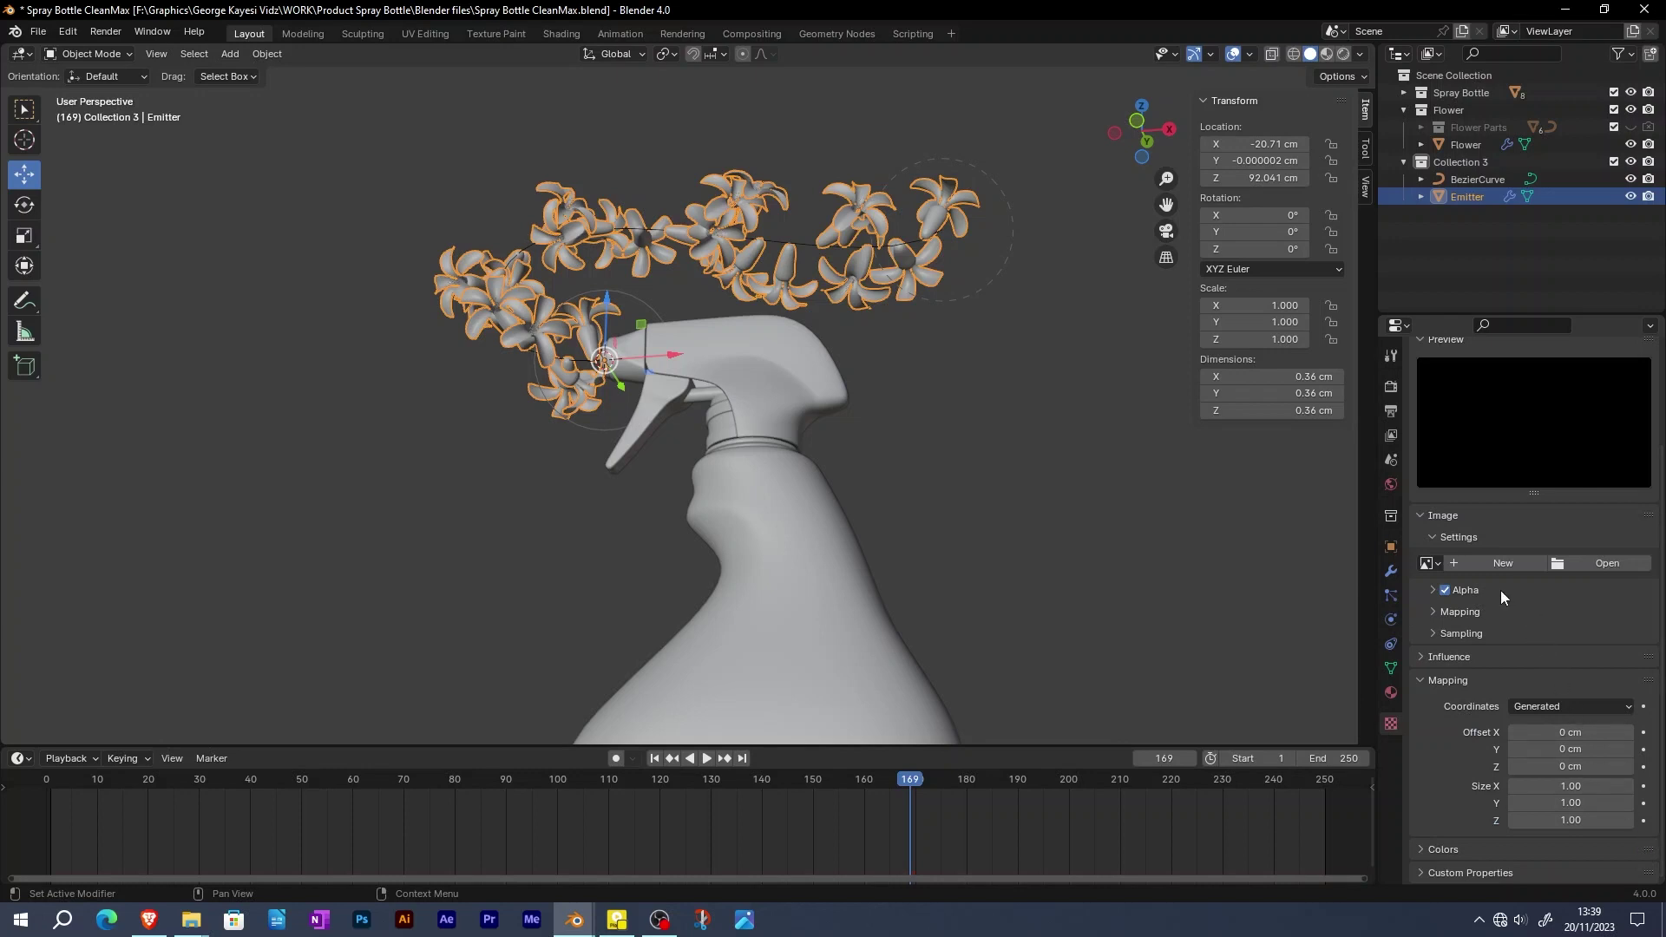
Set the Particle Size texture type to Blend
scroll(1513, 611, up, 4)
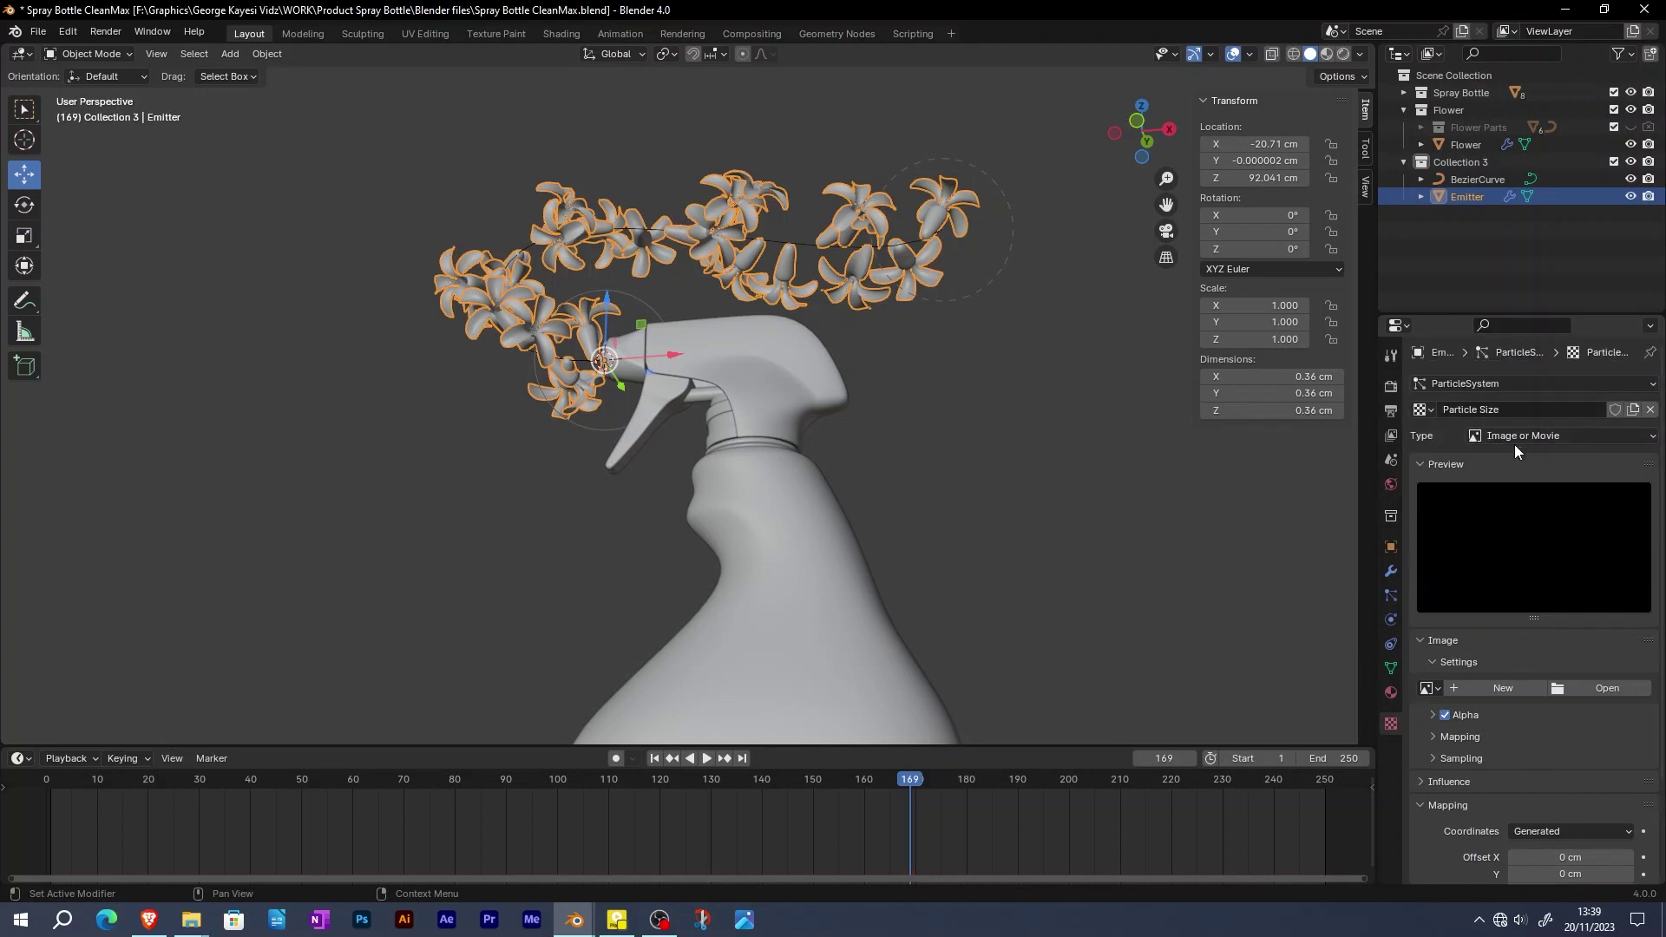
click(1515, 436)
click(1497, 472)
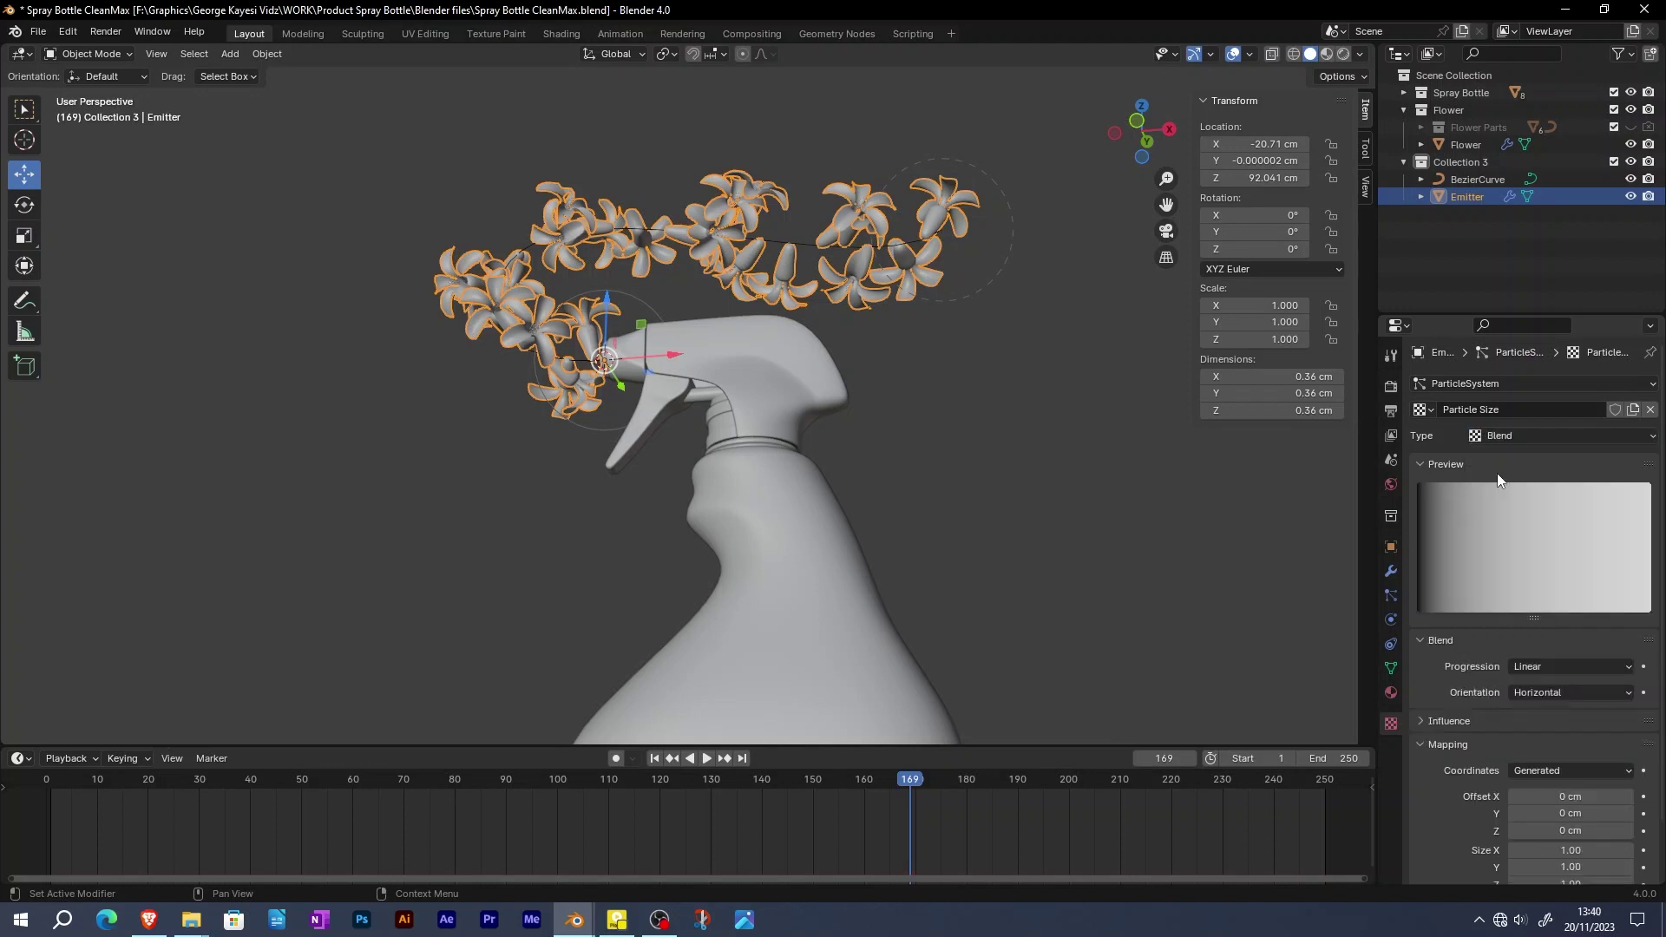
Switch the texture's influence from General Time to Size, then collapse Influence
scroll(1486, 557, down, 2)
click(1424, 658)
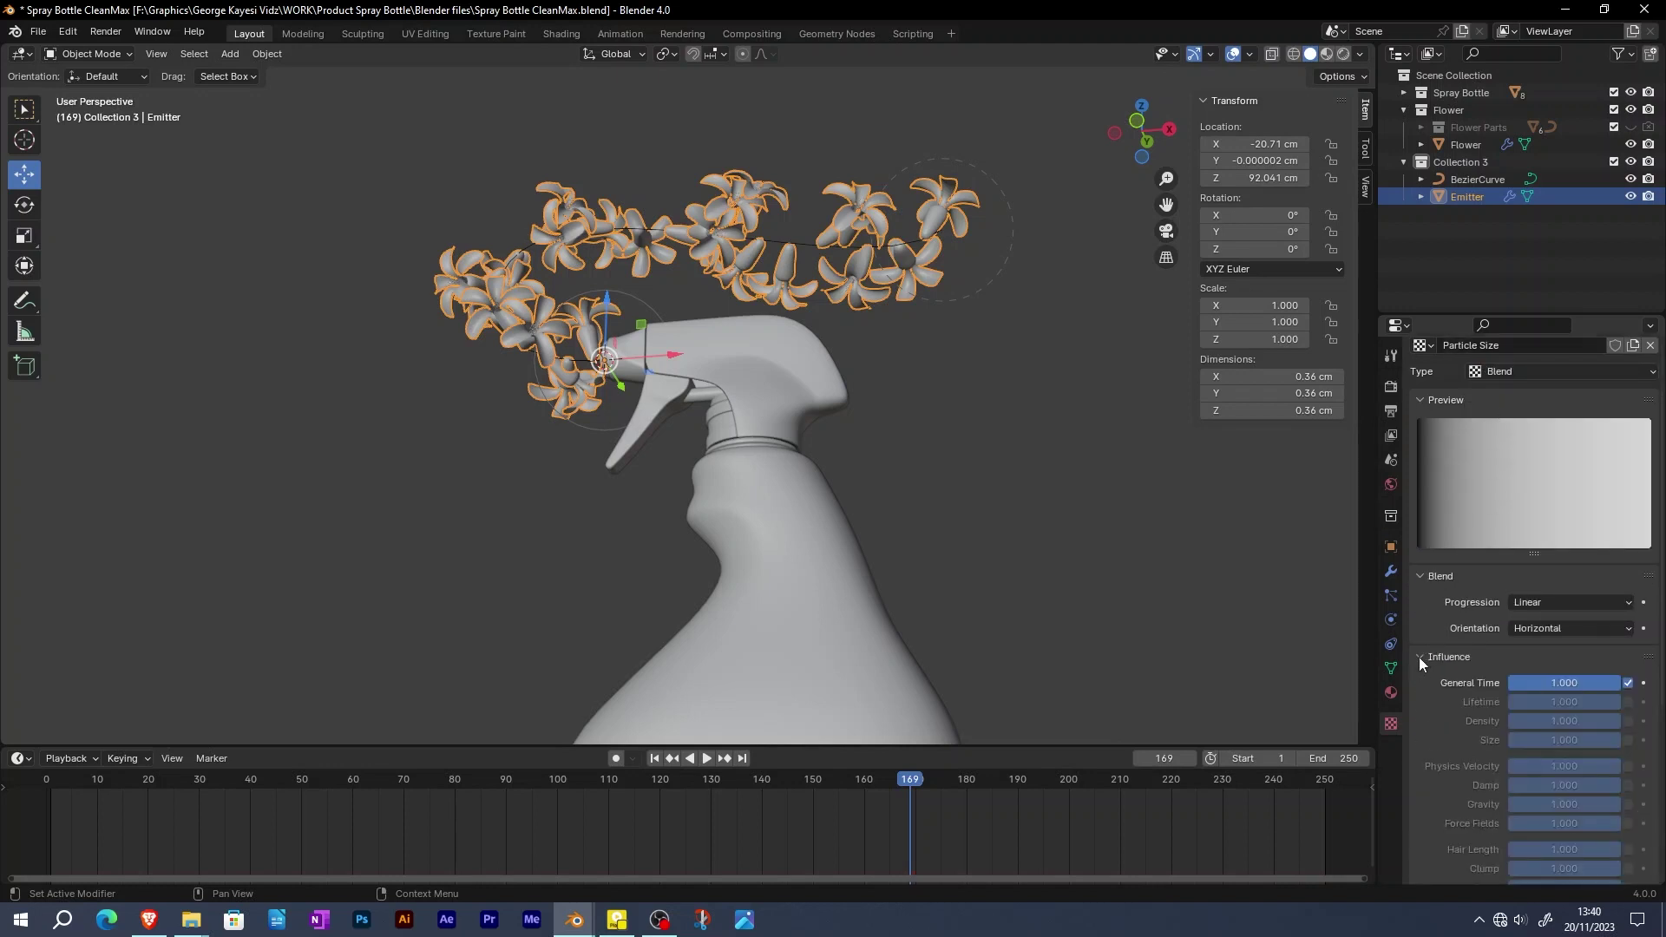
scroll(1432, 661, down, 4)
click(1628, 544)
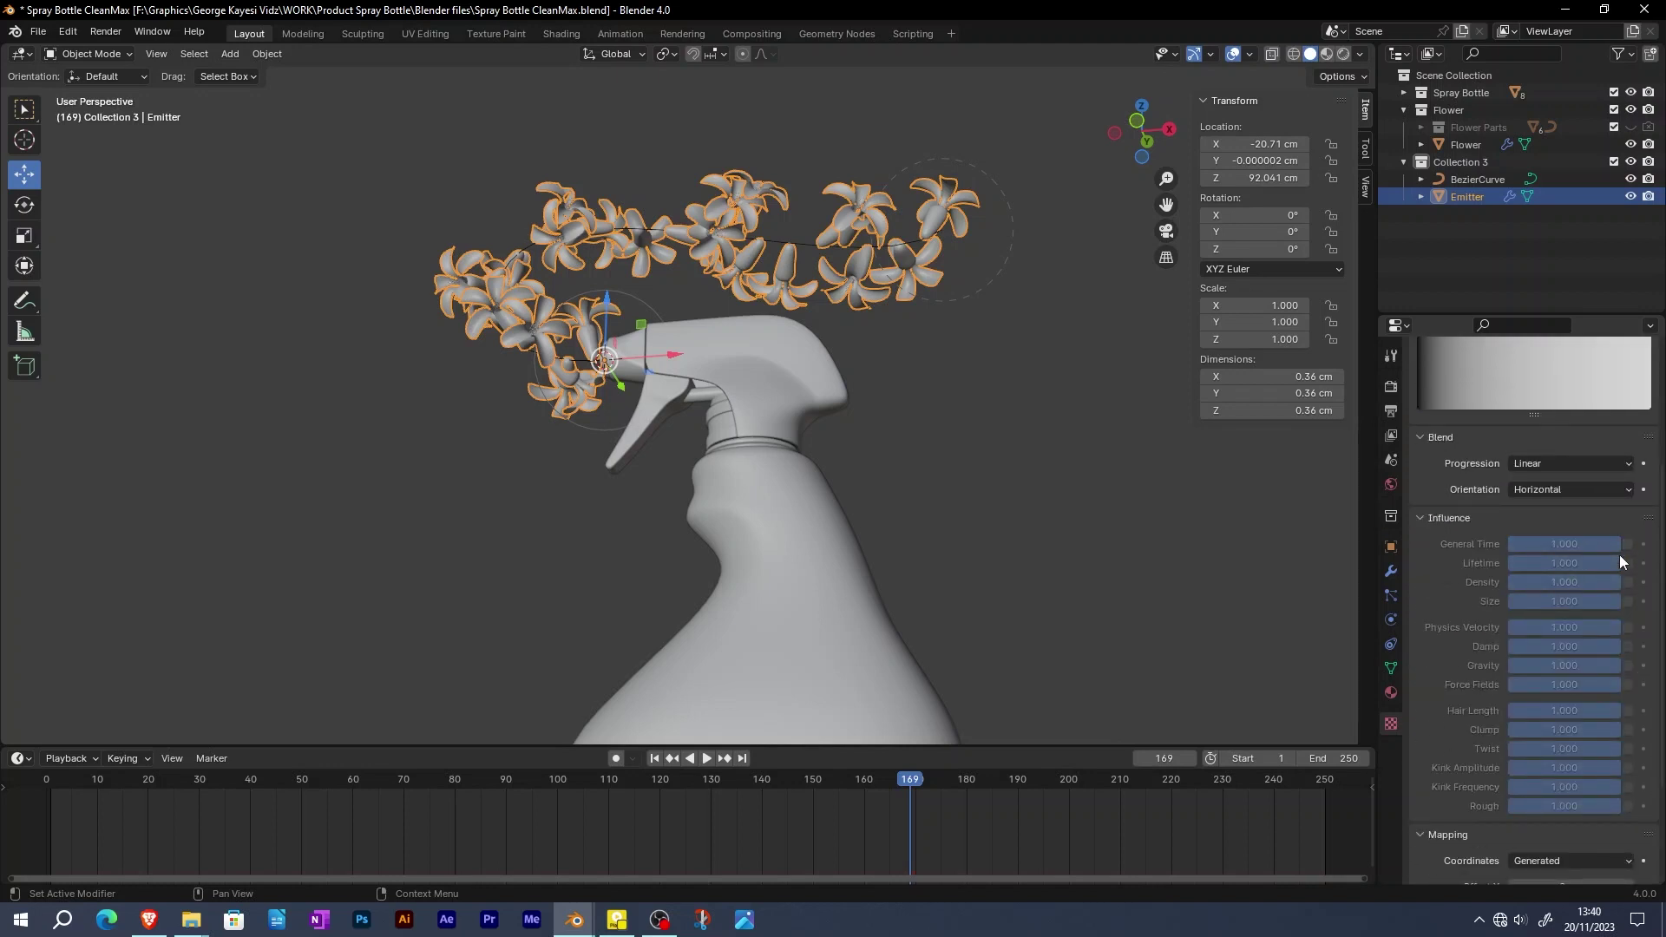
click(1626, 601)
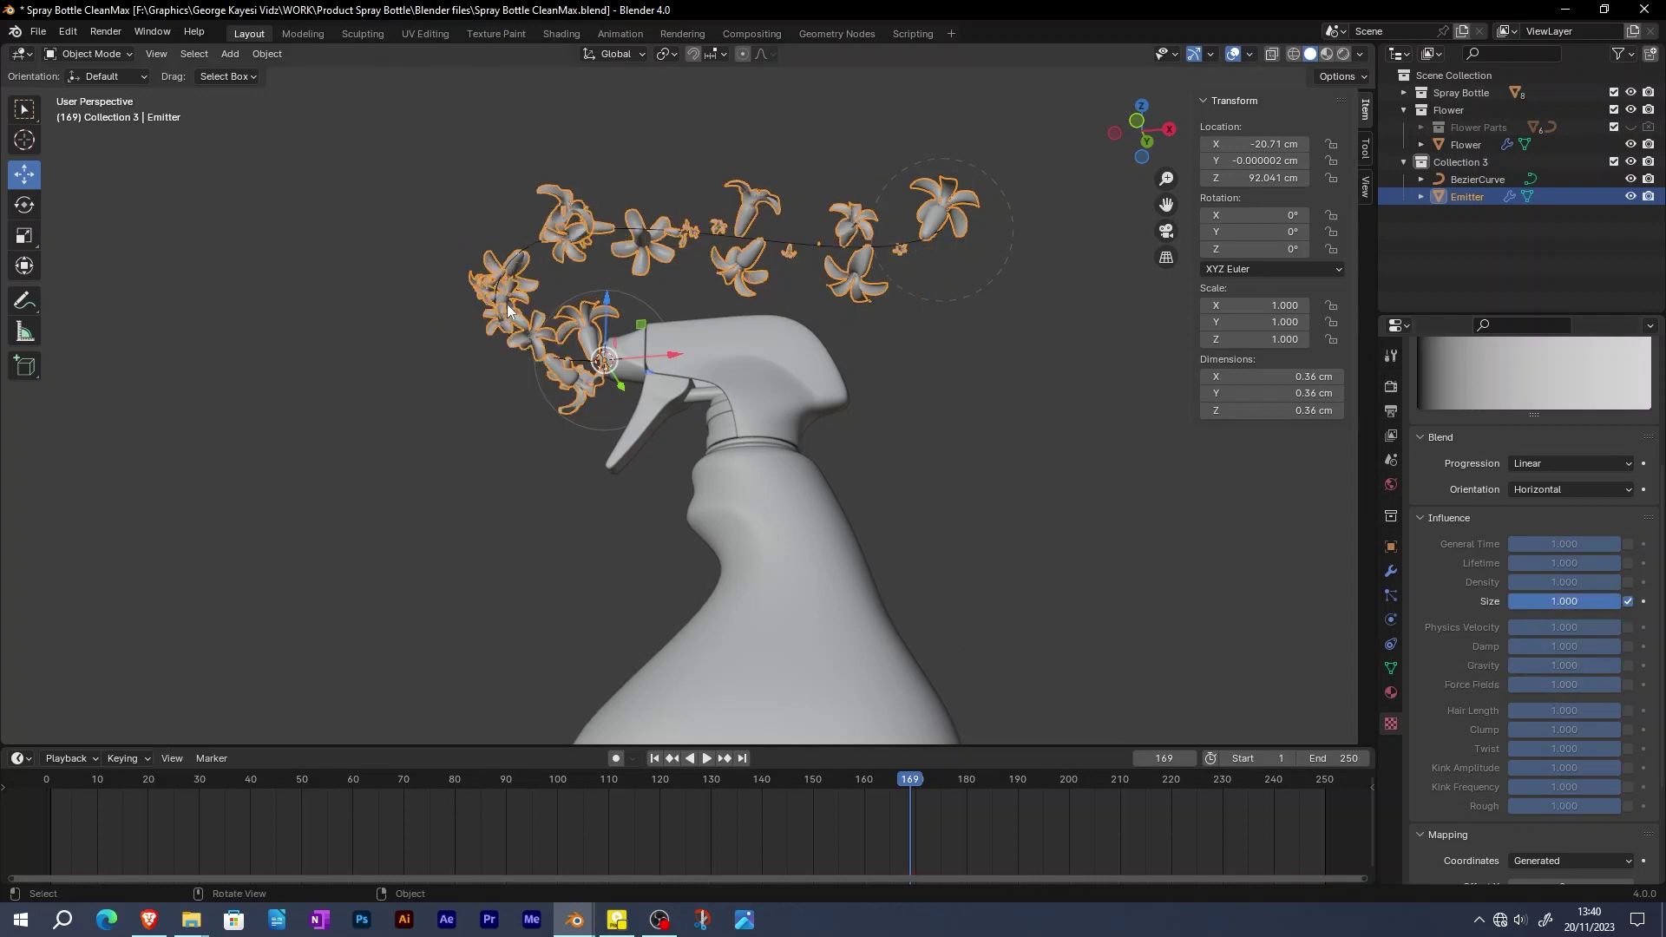
click(1628, 602)
click(1628, 603)
click(1628, 602)
click(1628, 602)
click(1427, 518)
Map the size texture by Strand / Particle coordinates and enable its Color Ramp
scroll(1422, 521, up, 4)
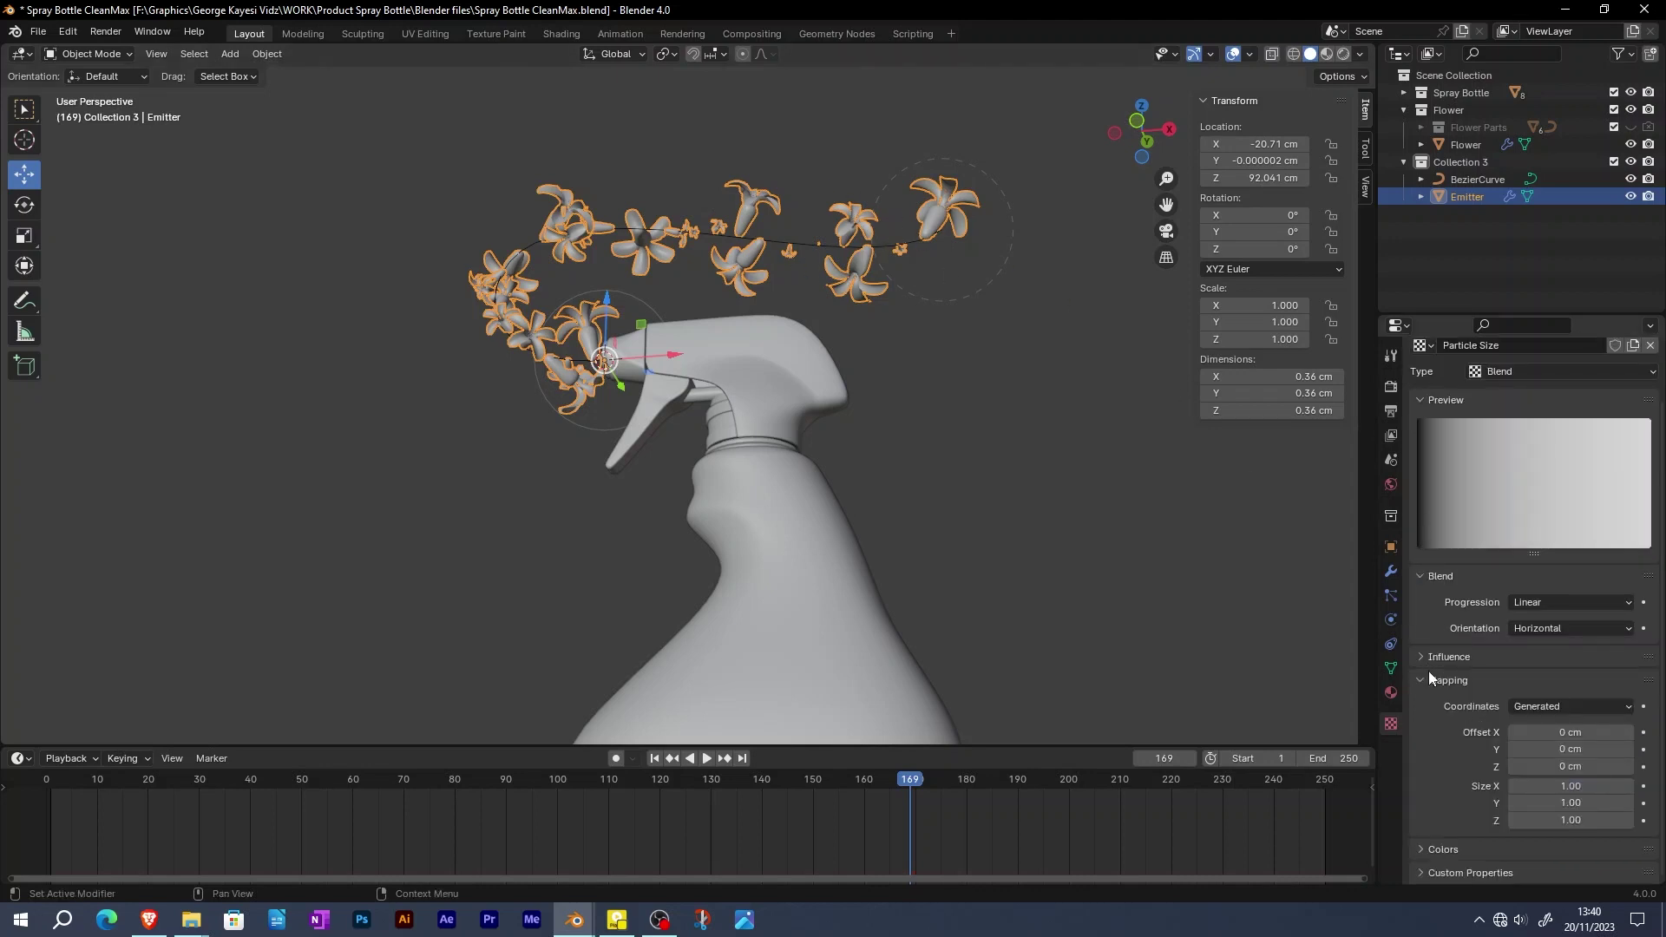
click(1552, 707)
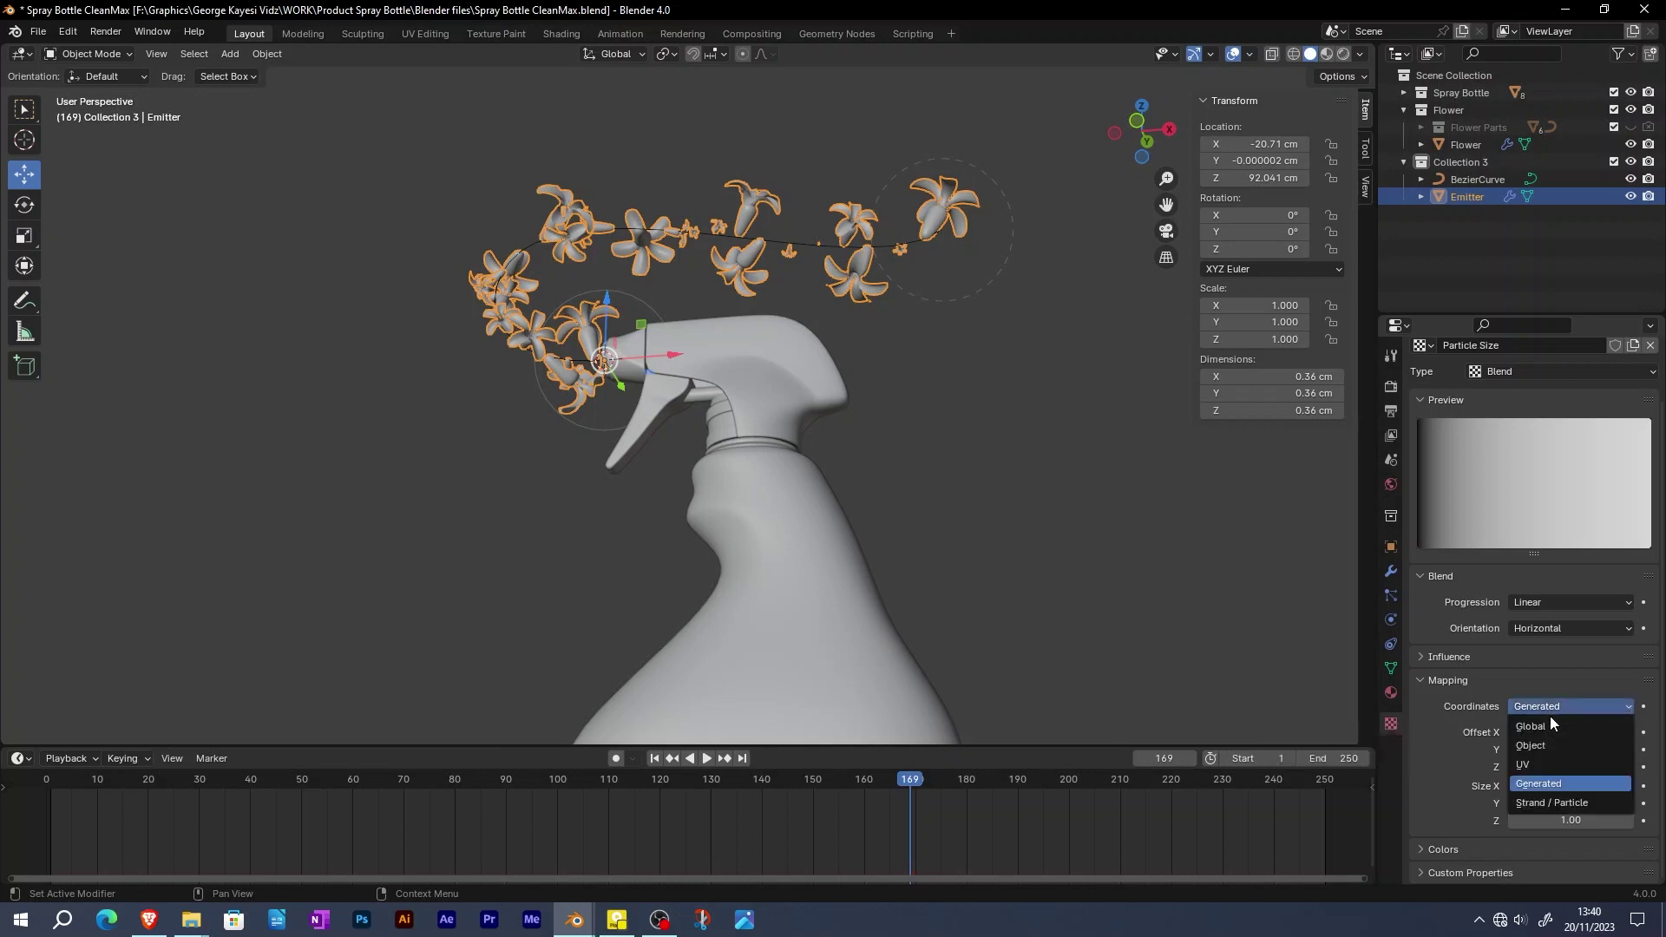
click(1534, 801)
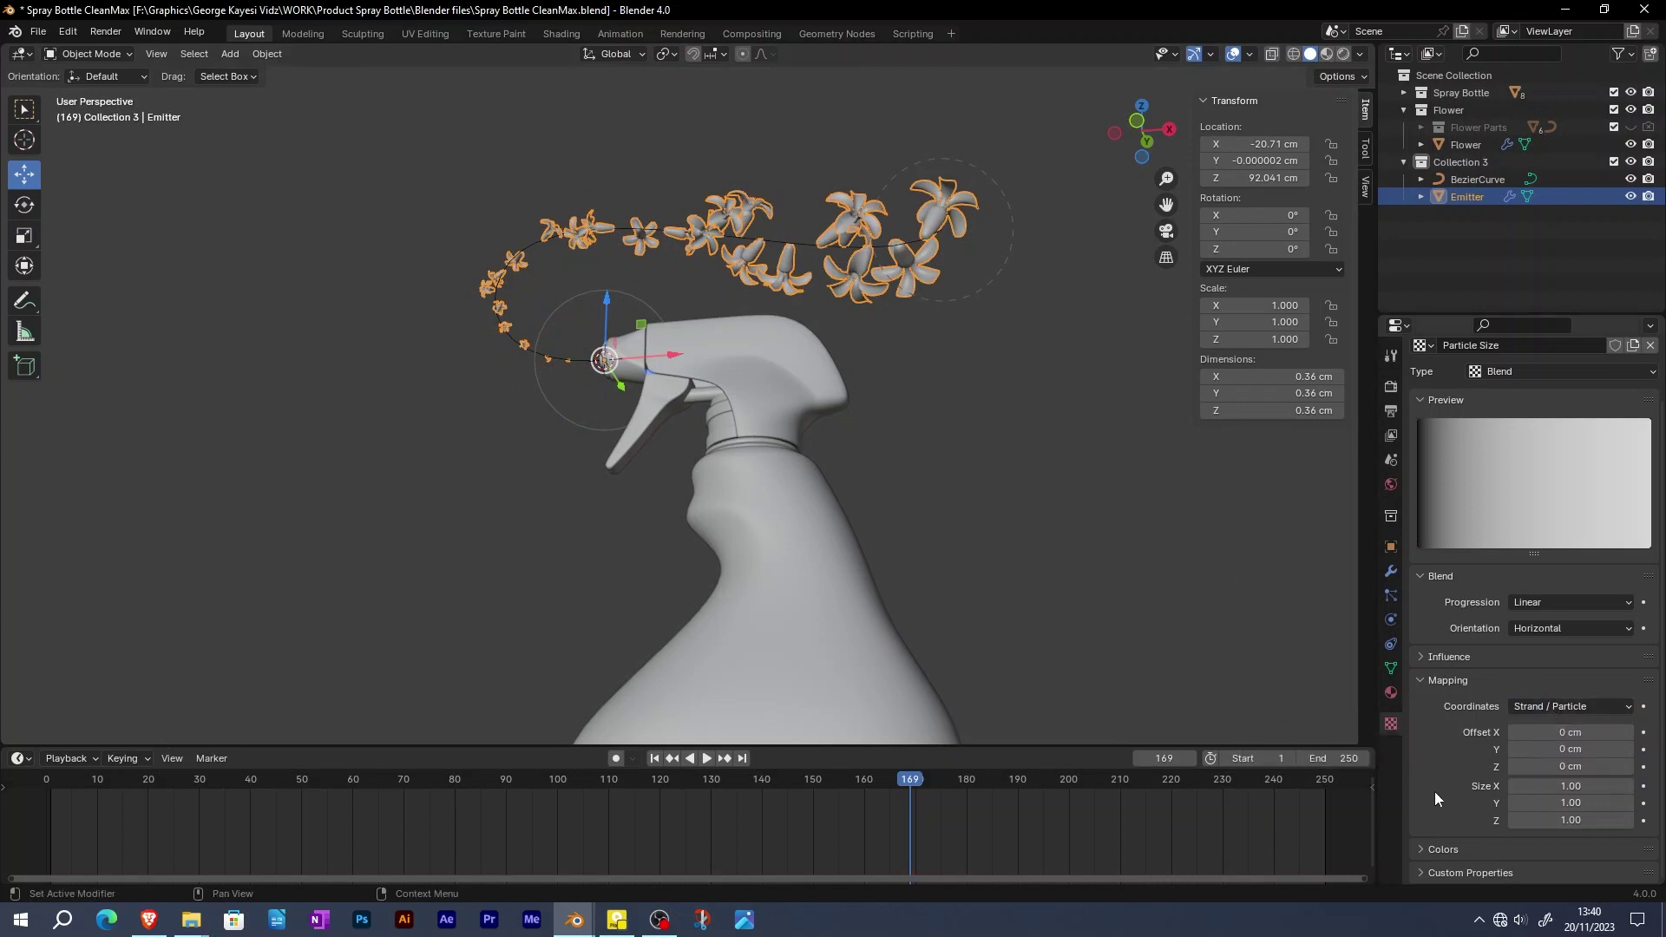
click(1424, 850)
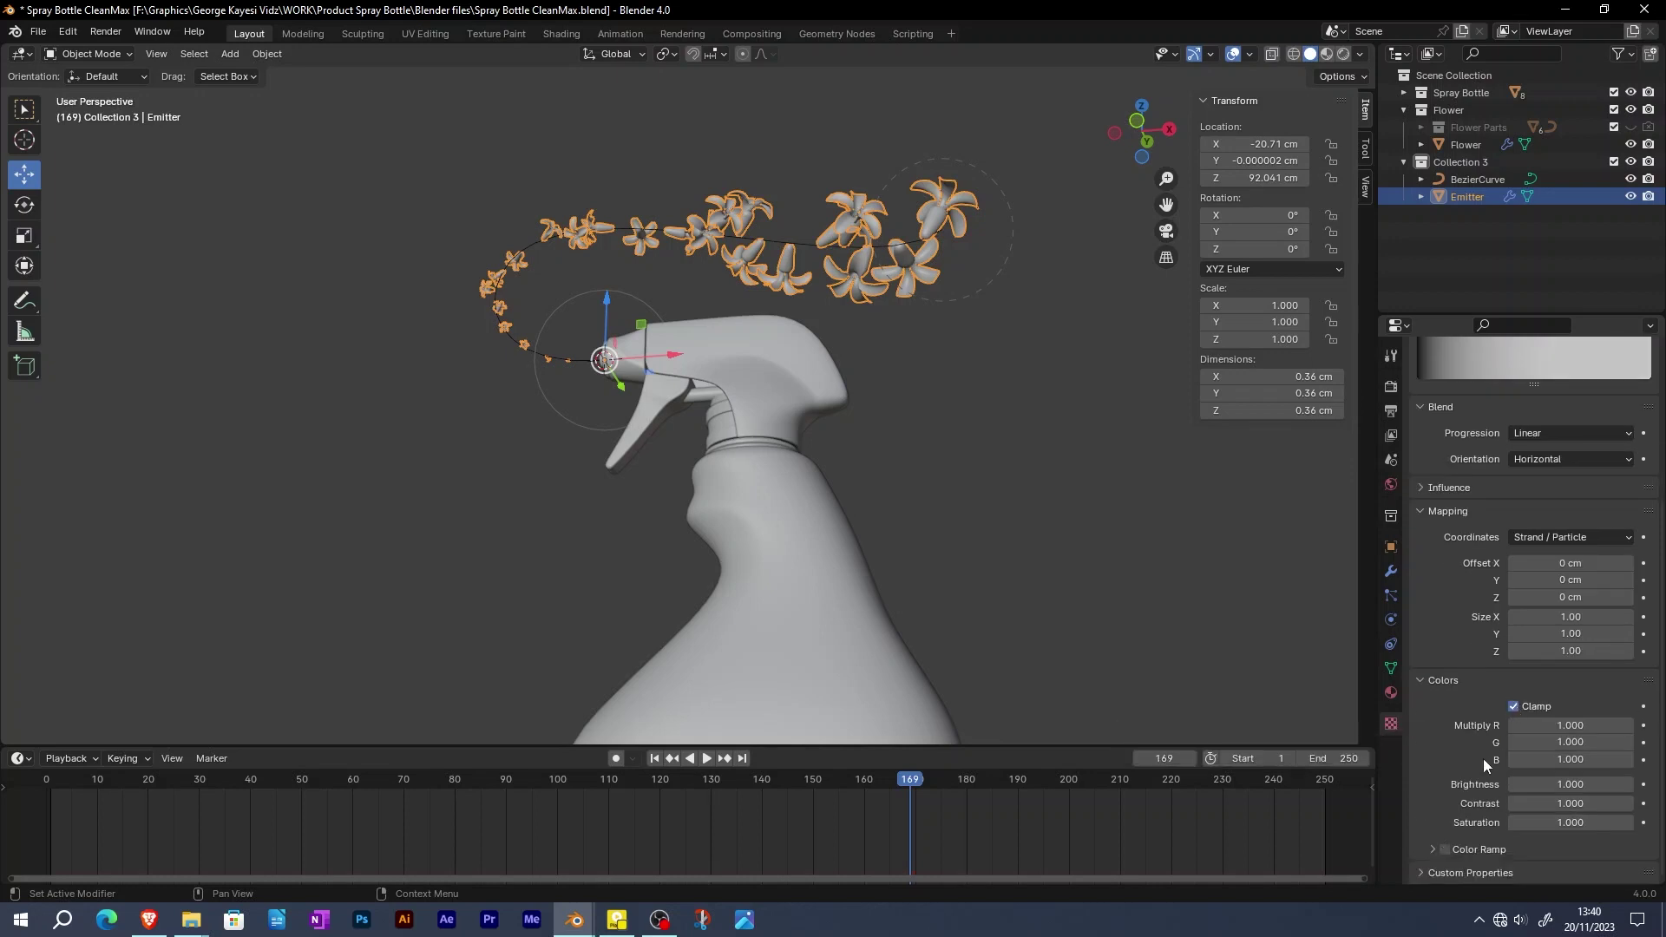
click(1445, 850)
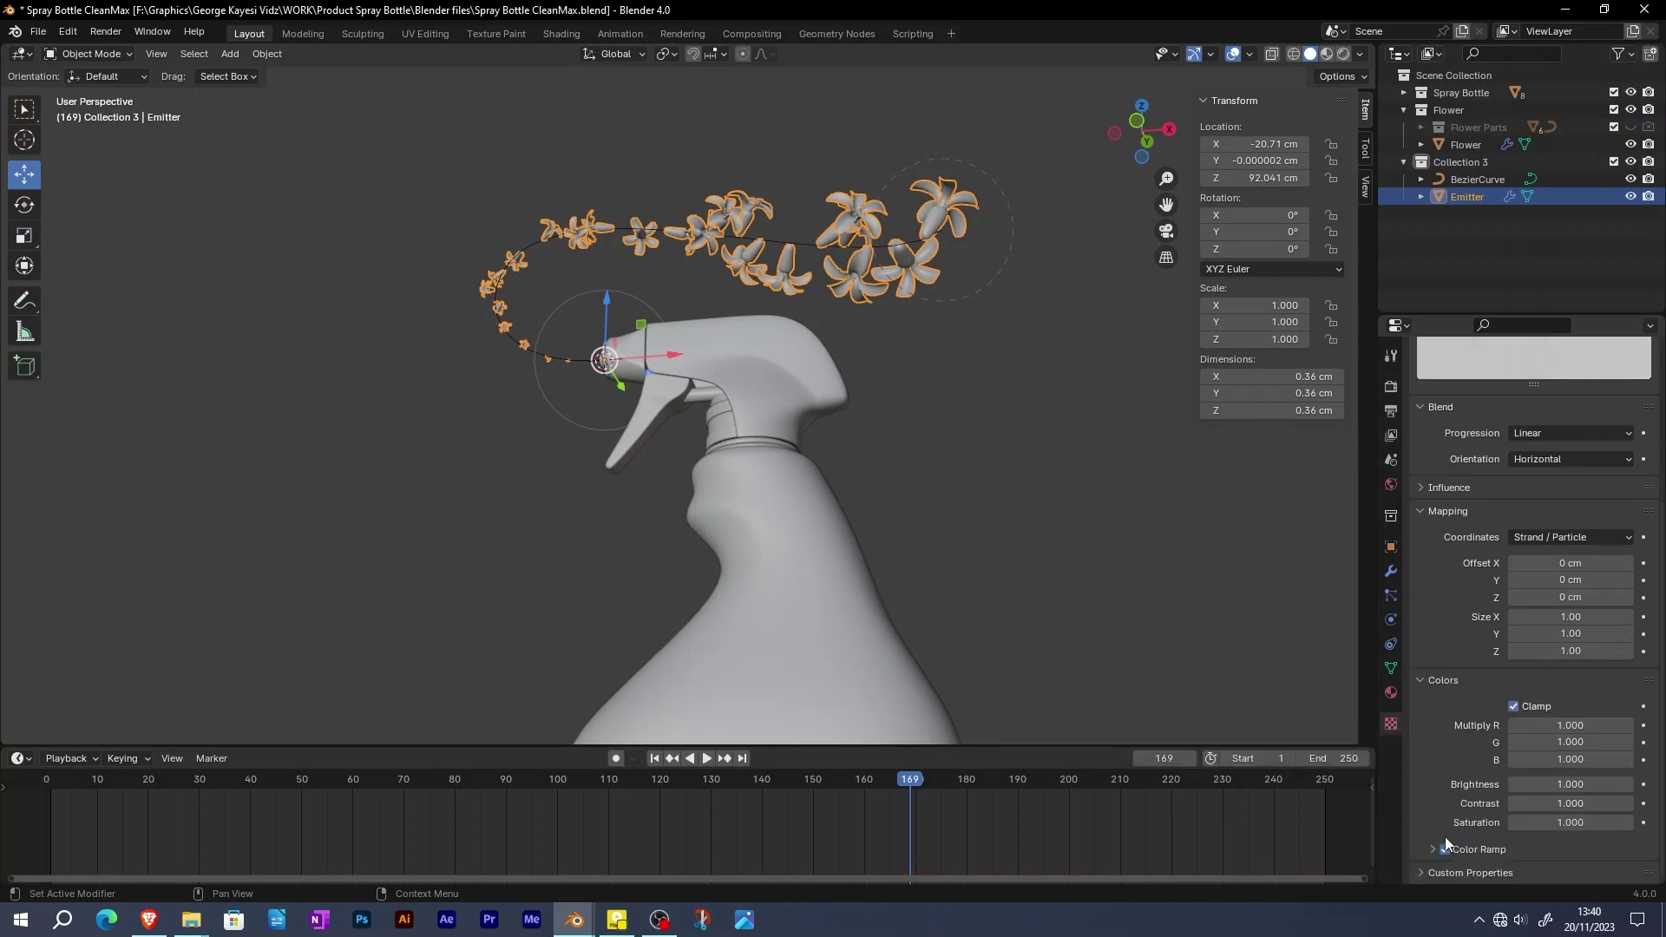
click(1433, 850)
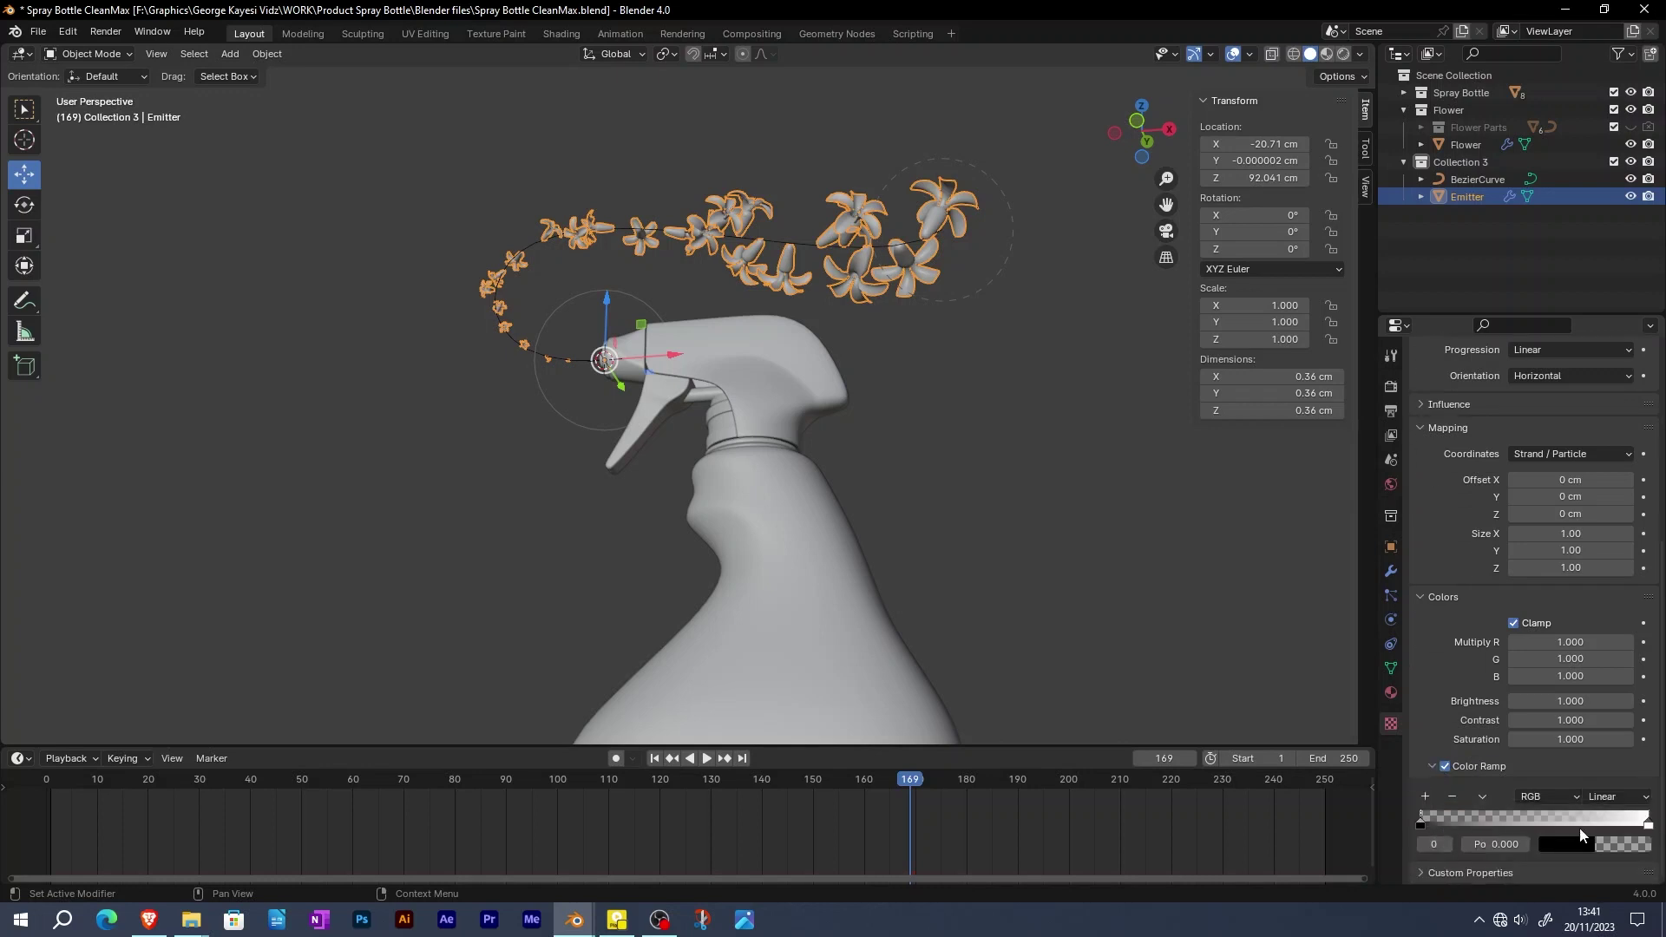